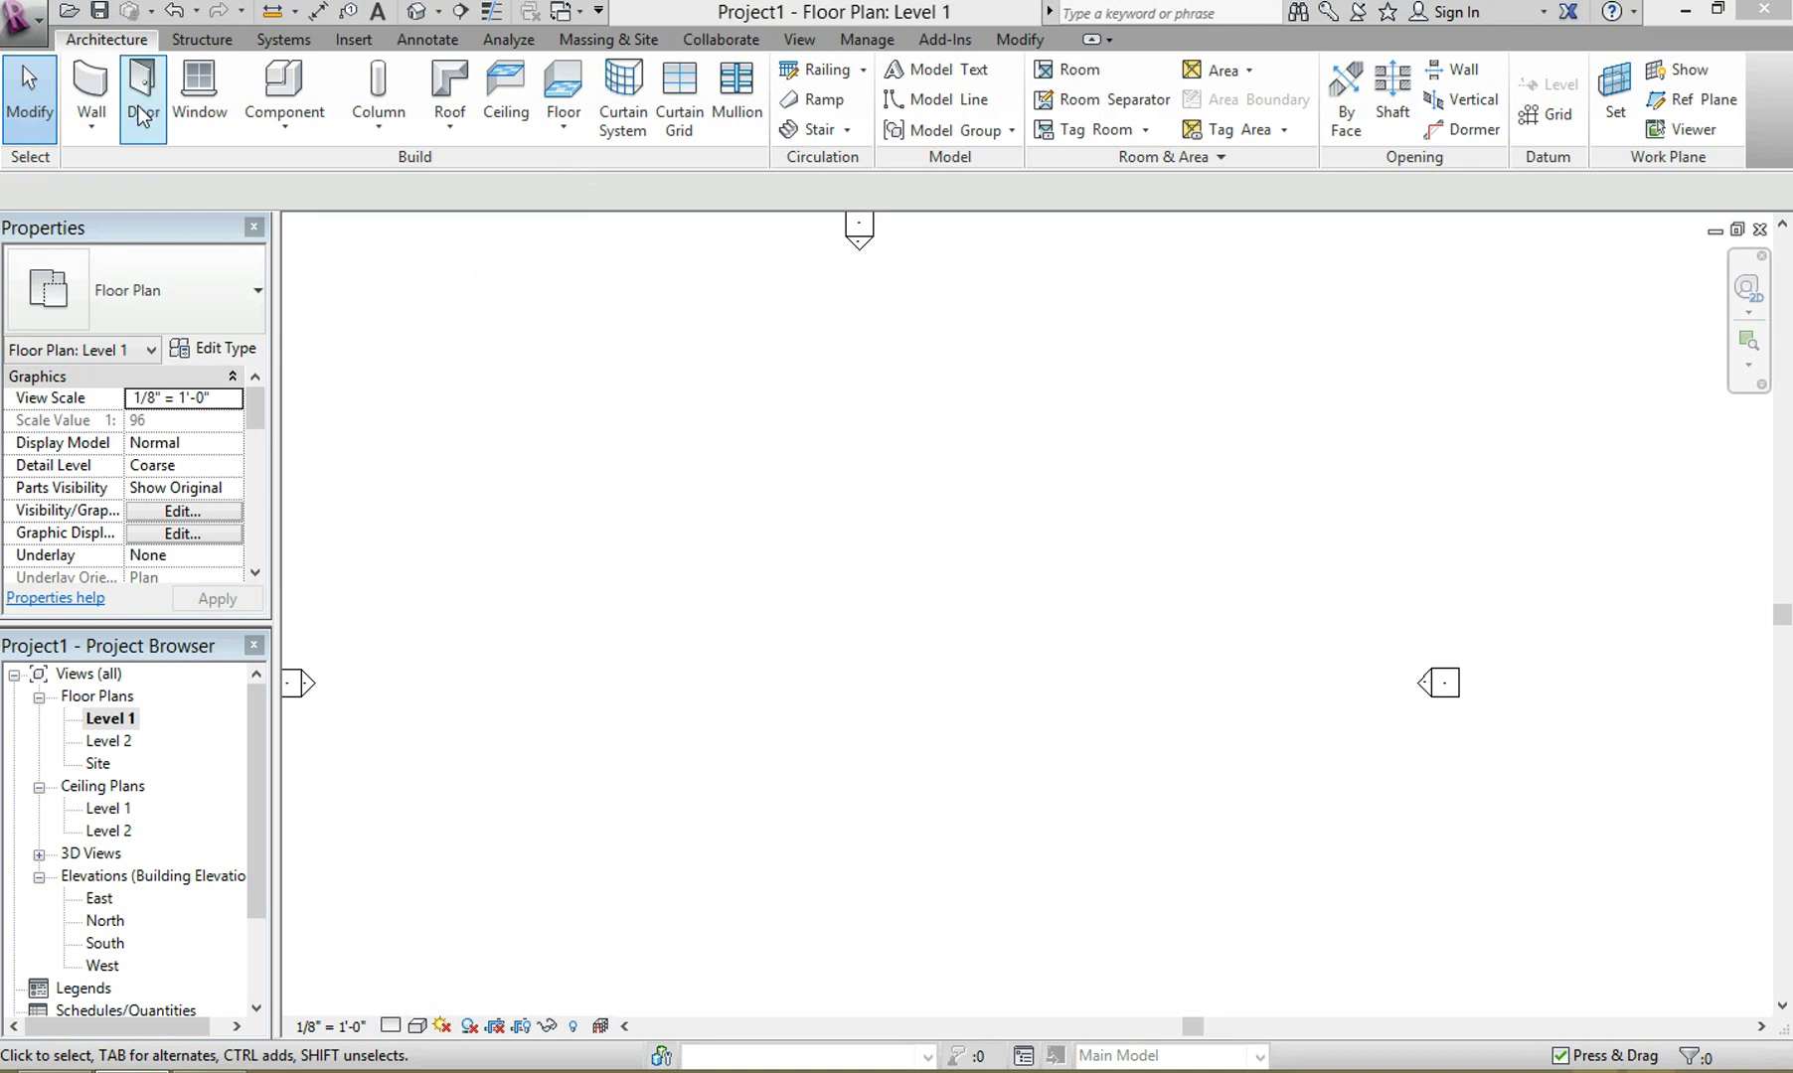
Start an architectural wall using the Start-End-Radius Arc draw option
click(91, 127)
click(144, 185)
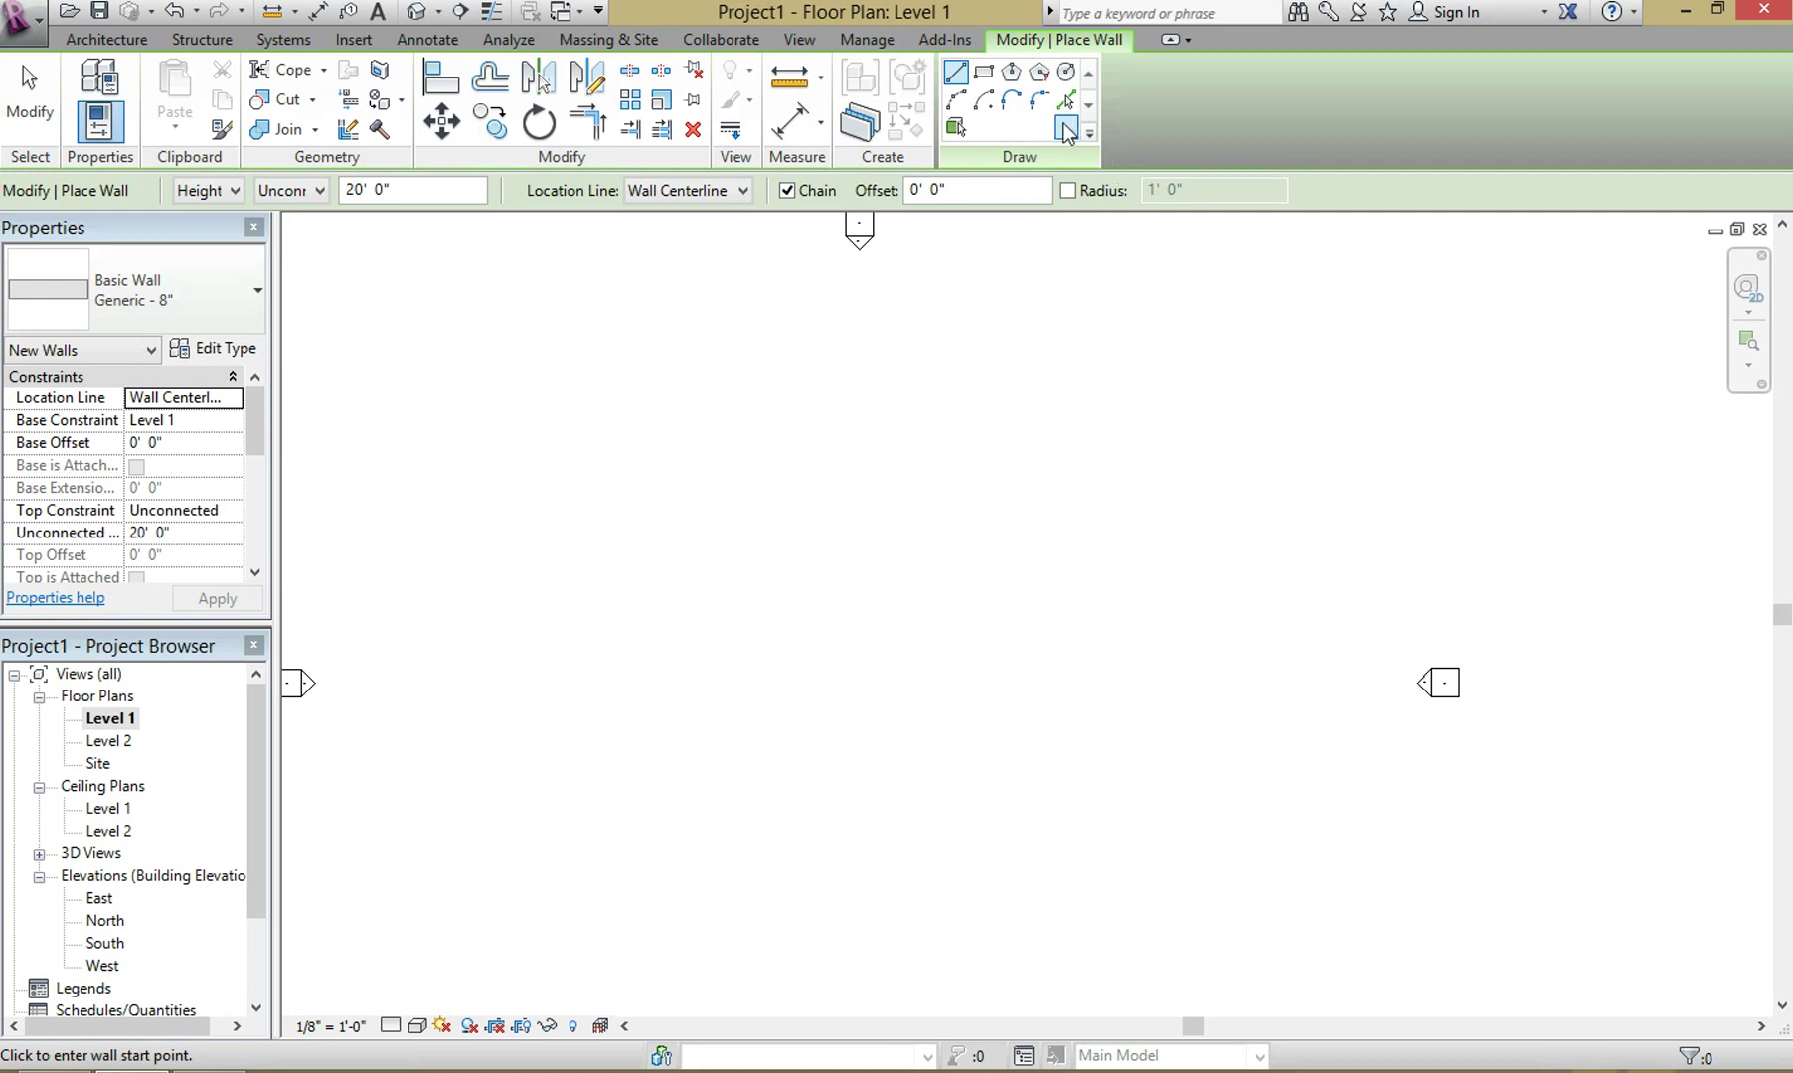
click(956, 100)
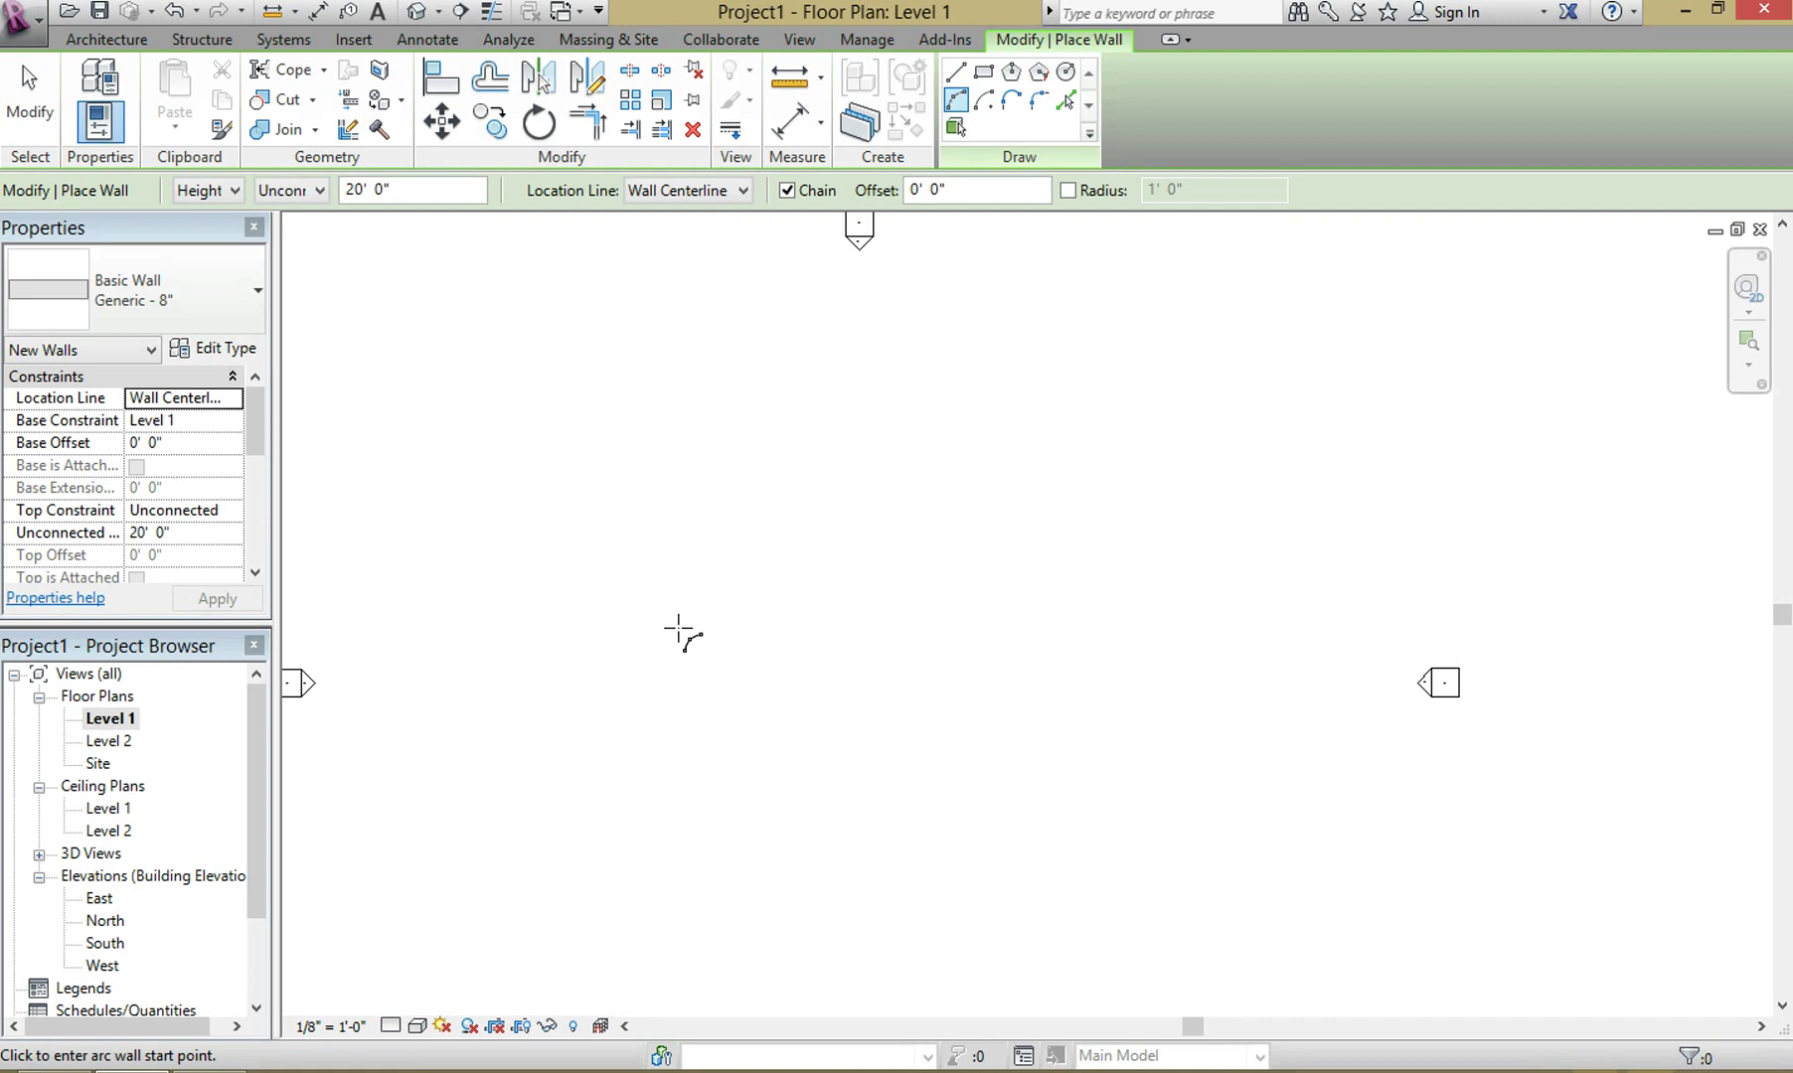
Draw three chained arc walls curving down, up, then down across the Level 1 plan
click(549, 538)
click(778, 538)
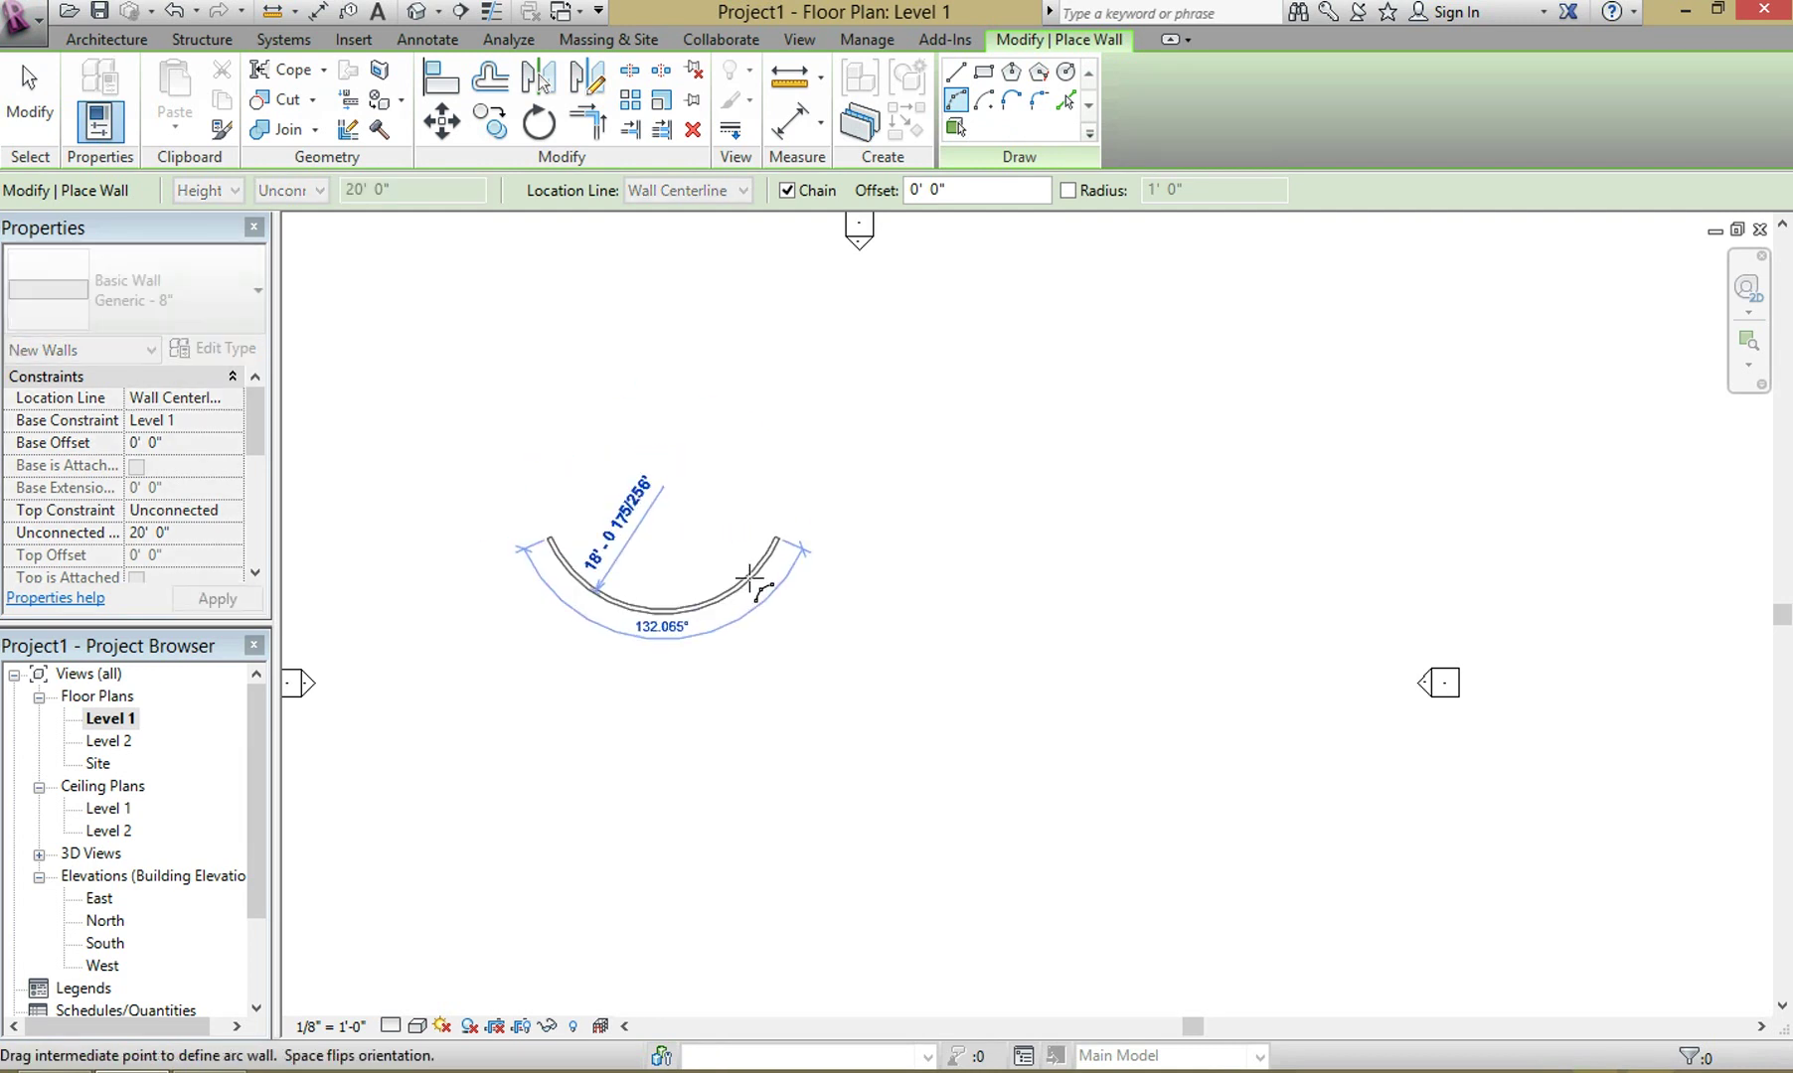
click(748, 564)
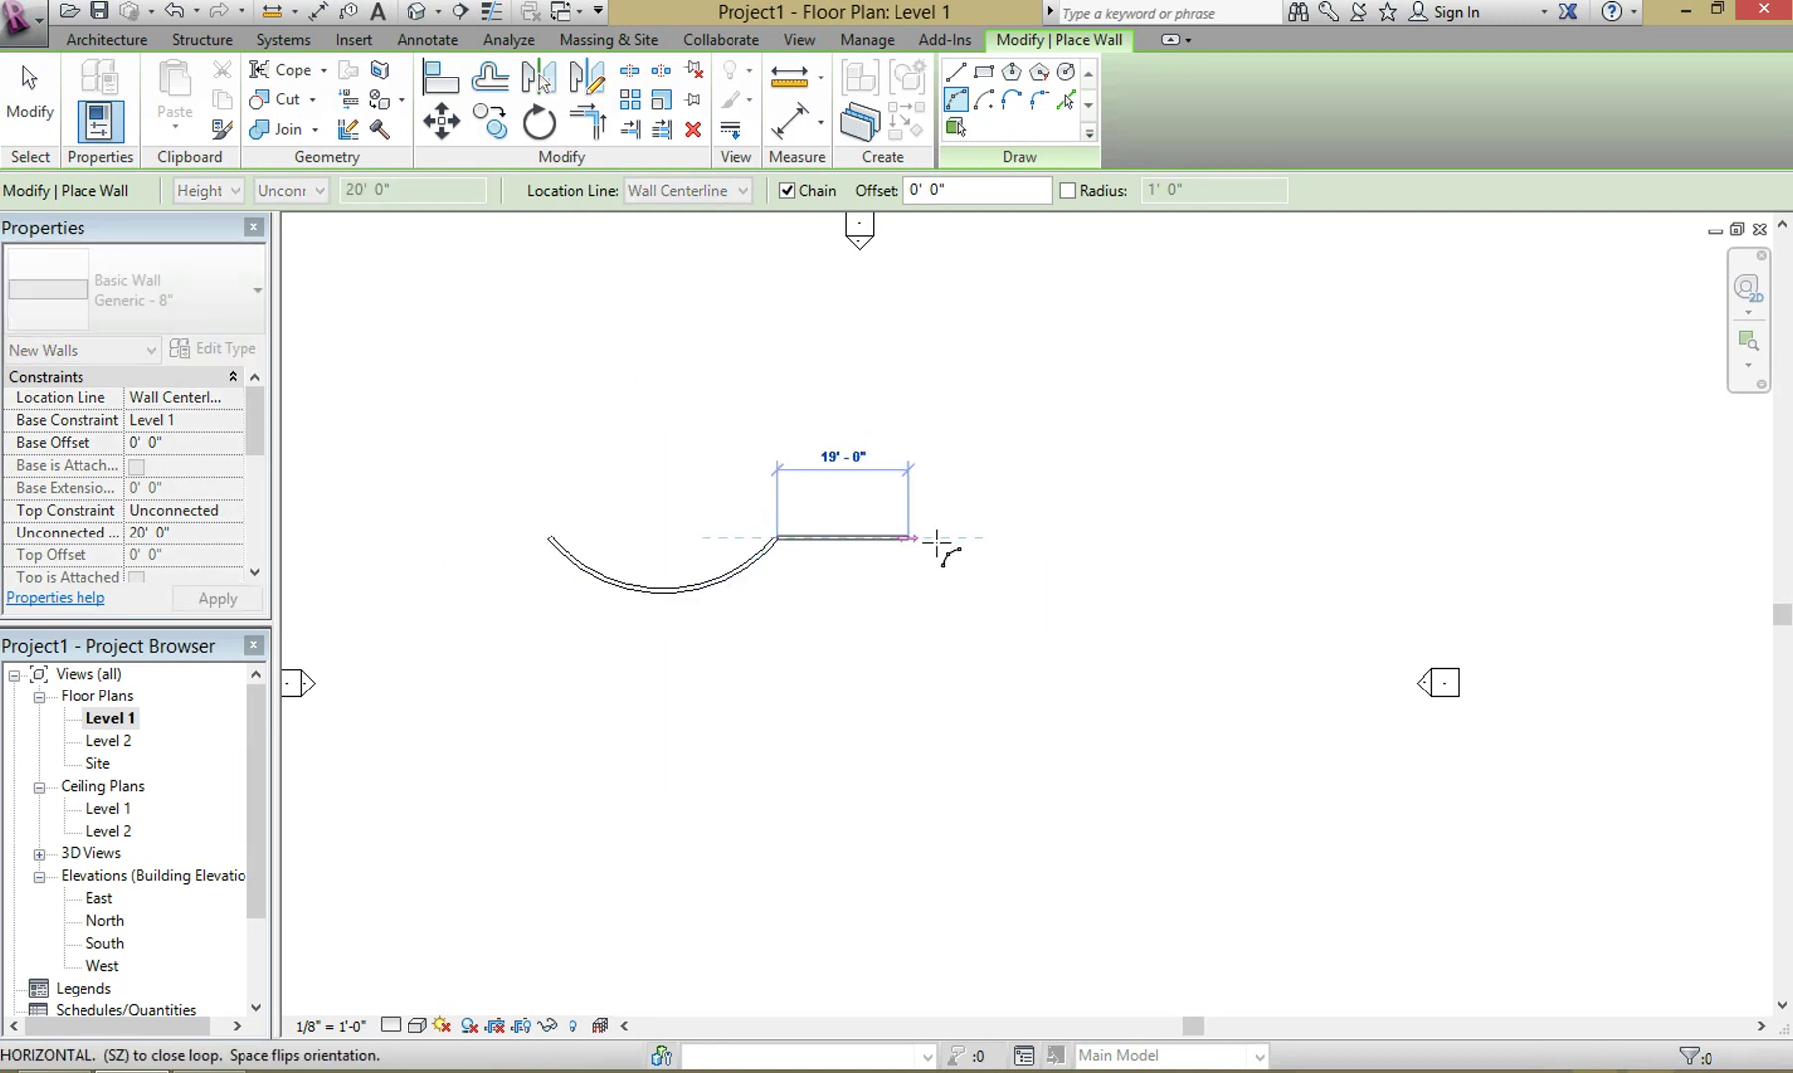
click(1016, 545)
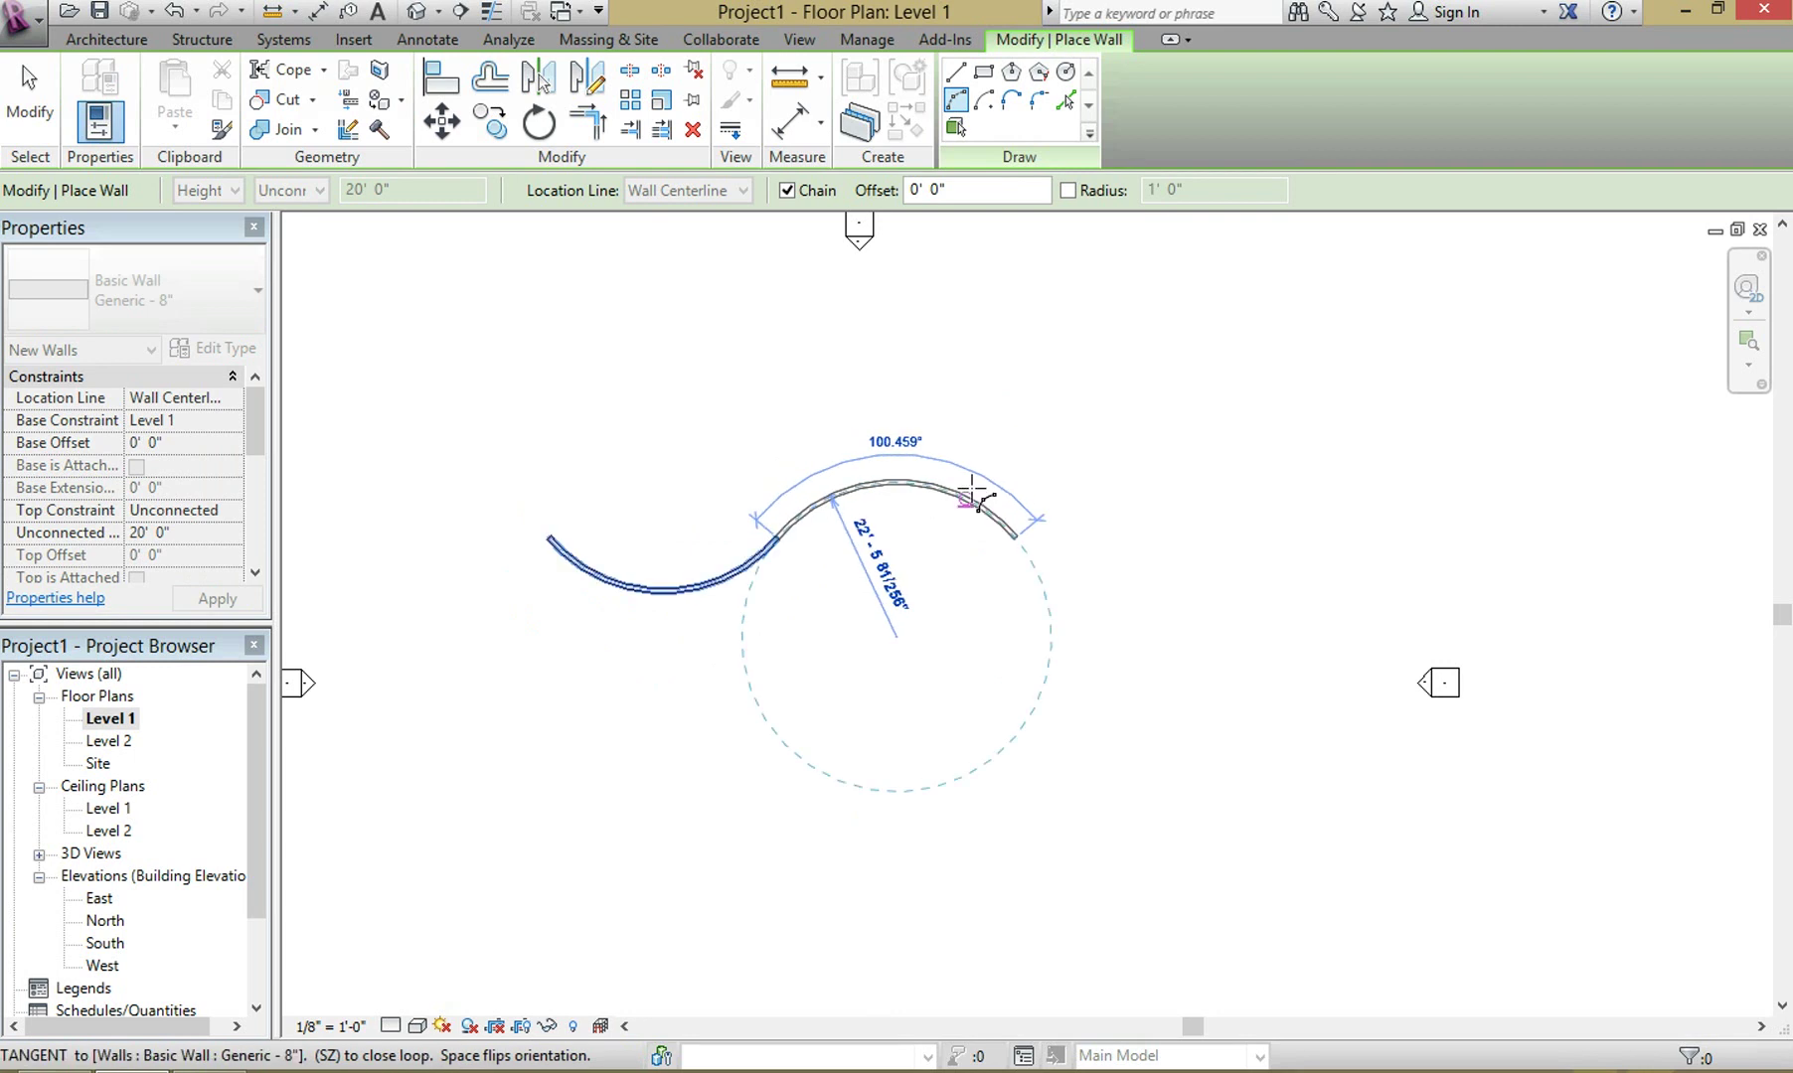
click(976, 481)
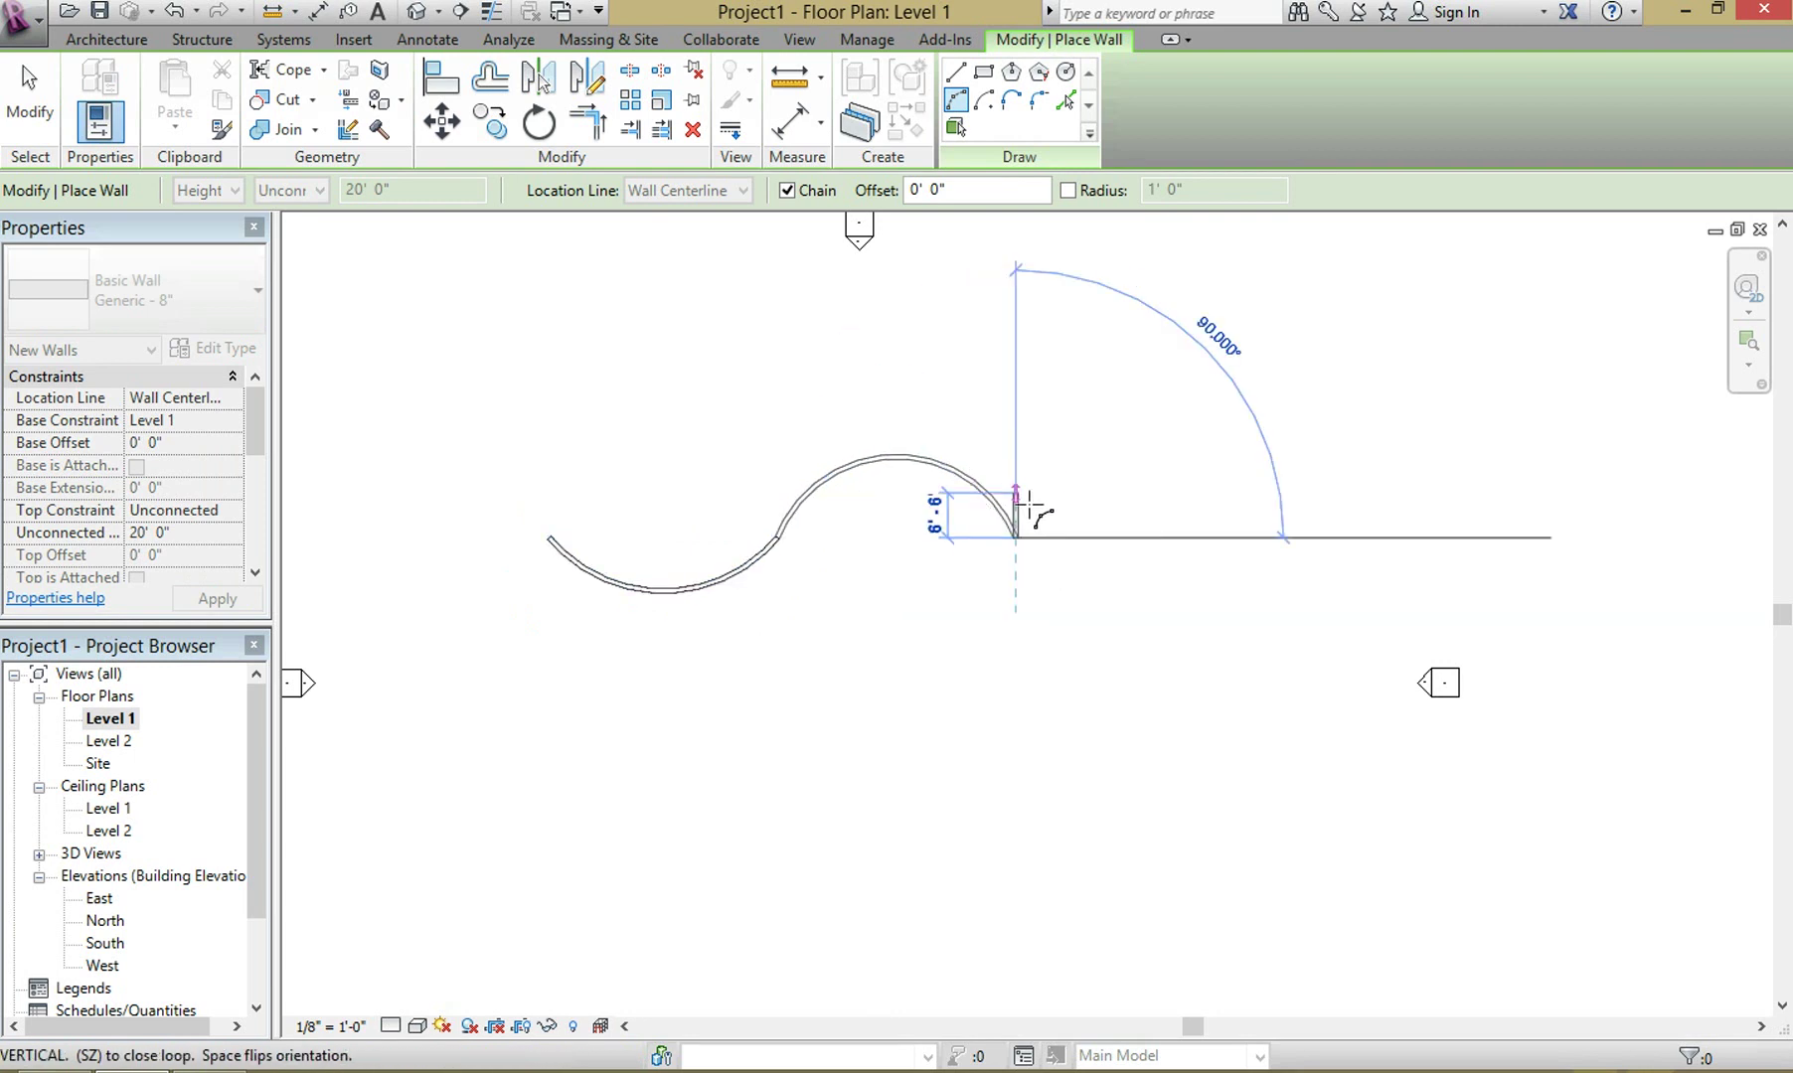
click(1315, 538)
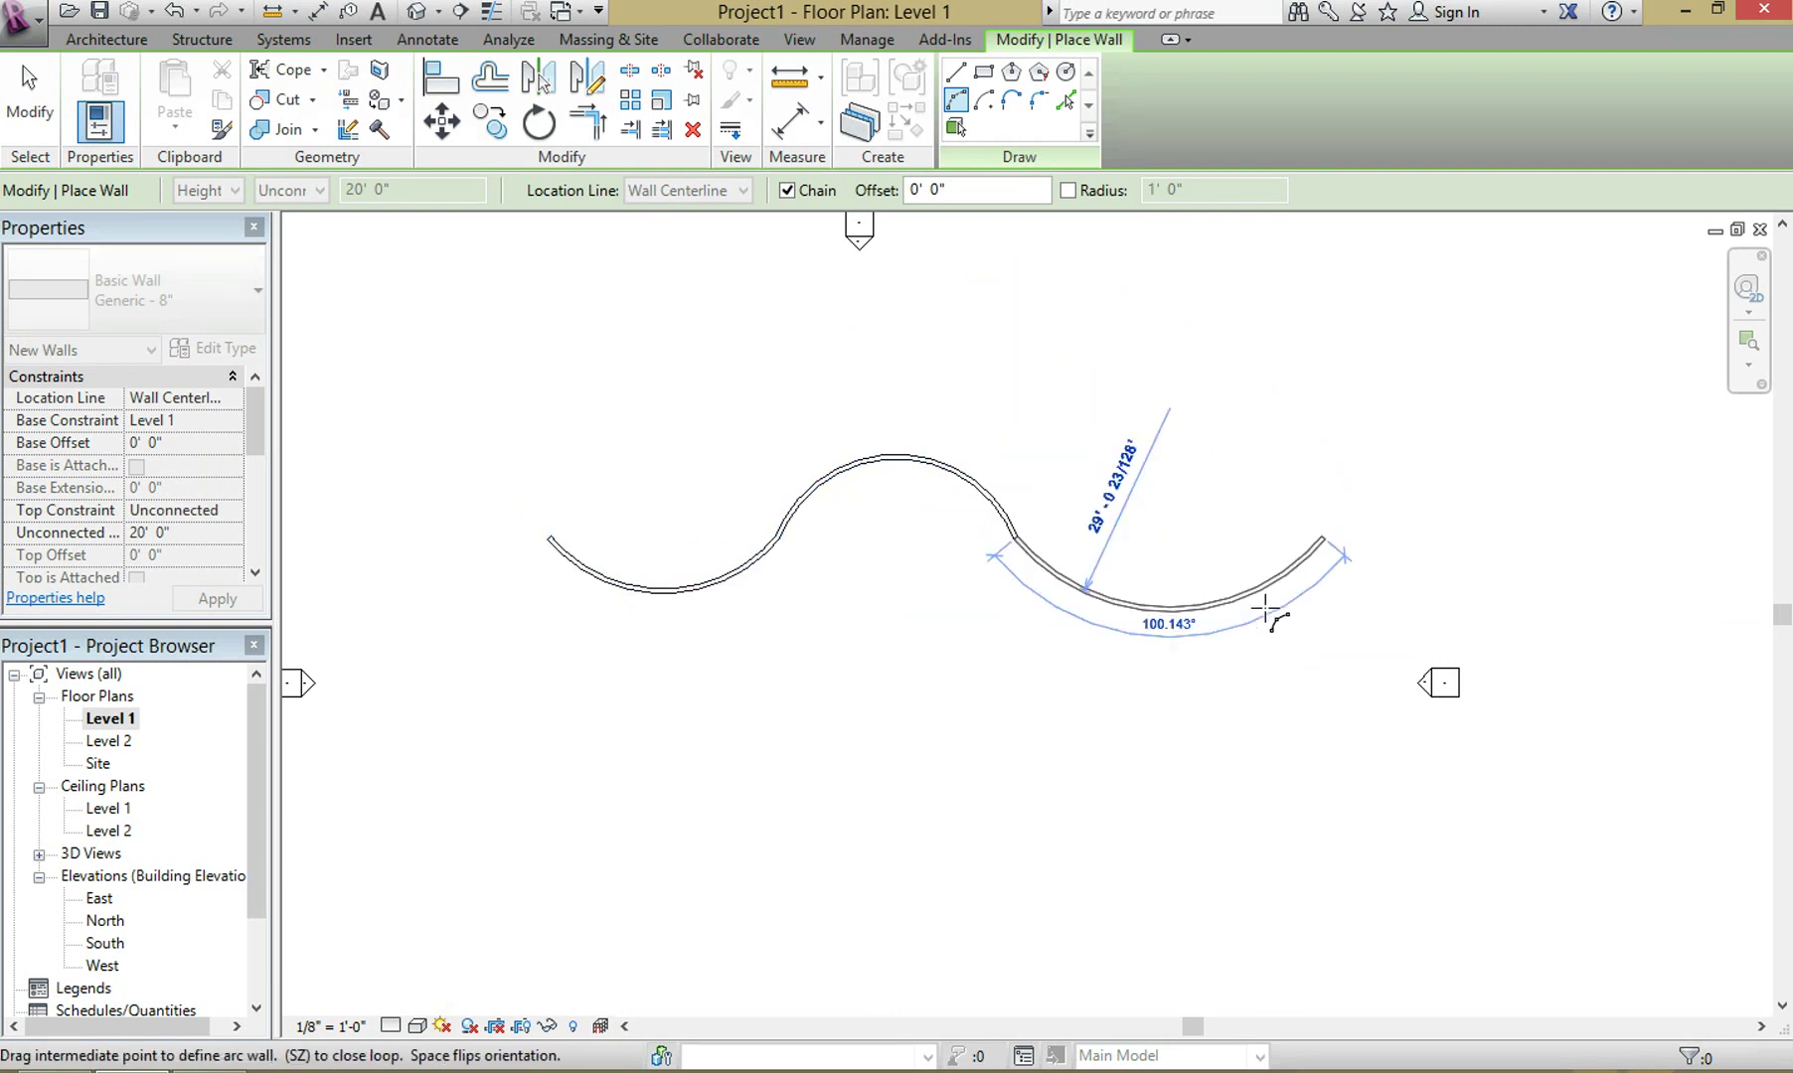
click(1229, 761)
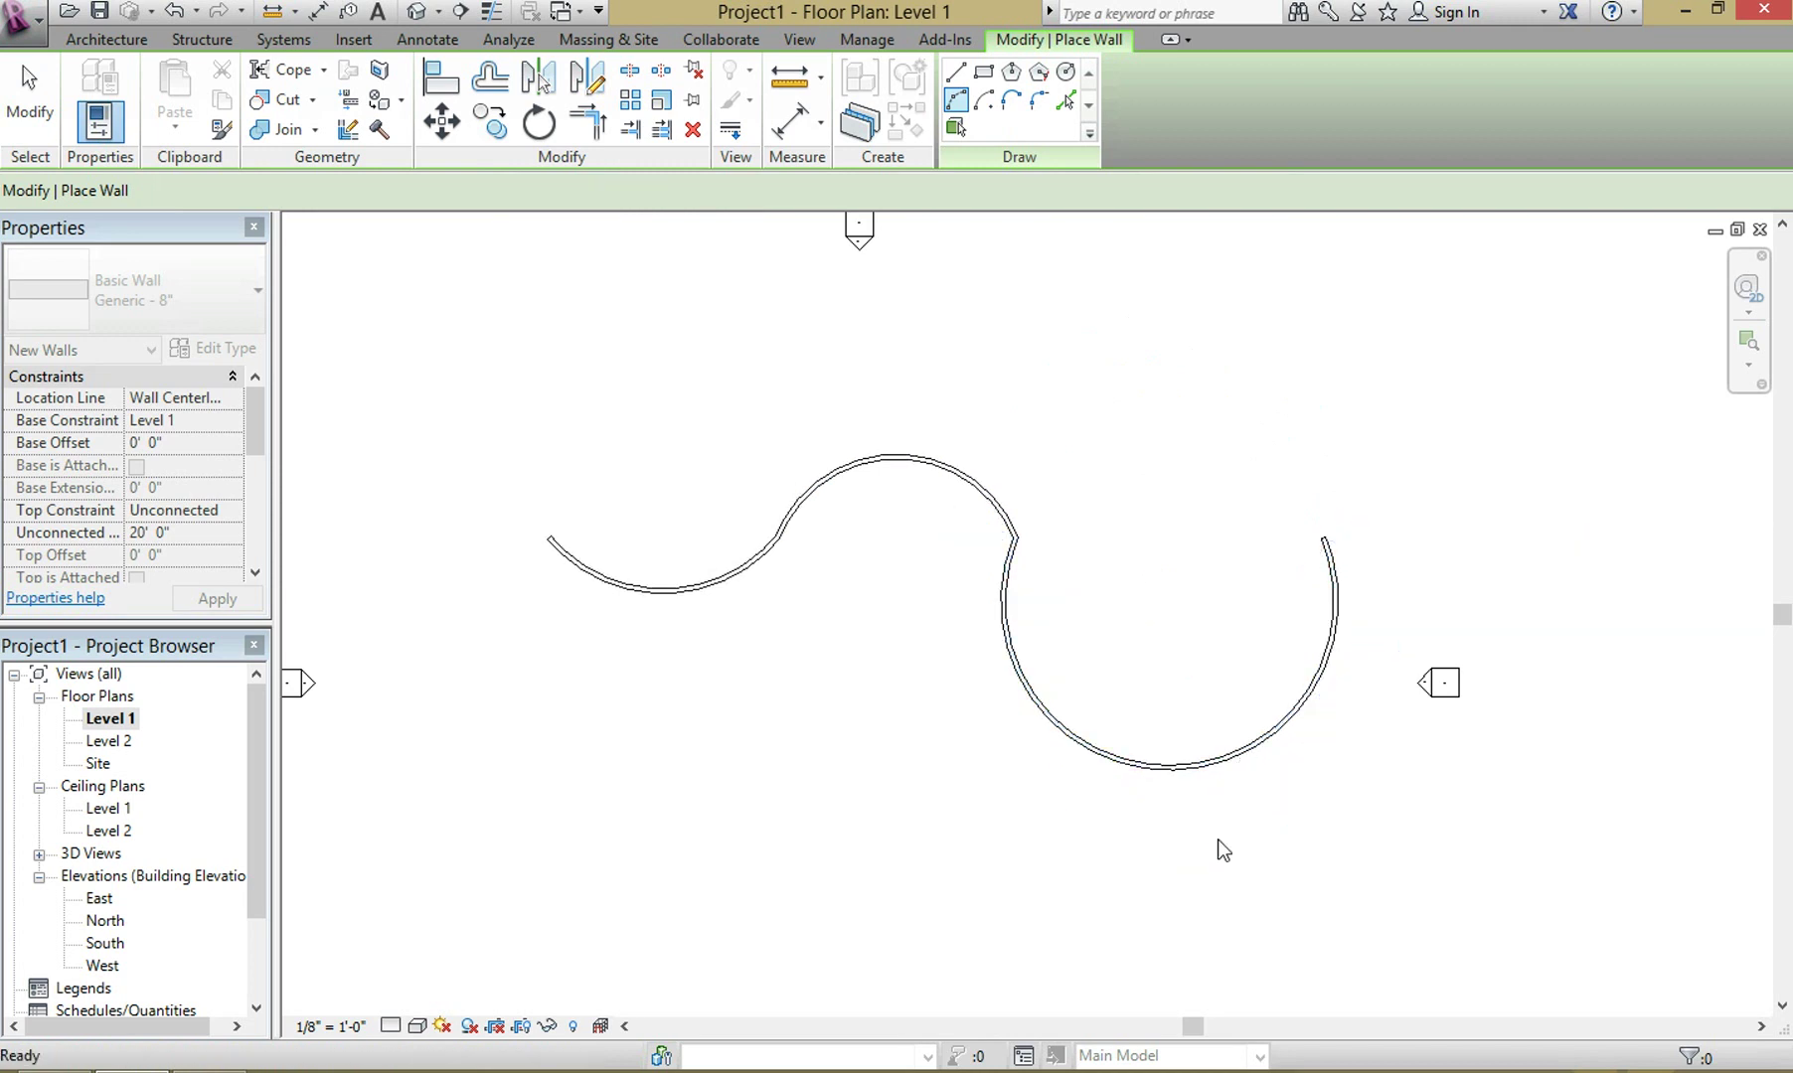
Flip the right arc wall's orientation and adjust its curve with the midpoint grip
key(Escape)
key(Escape)
click(1163, 766)
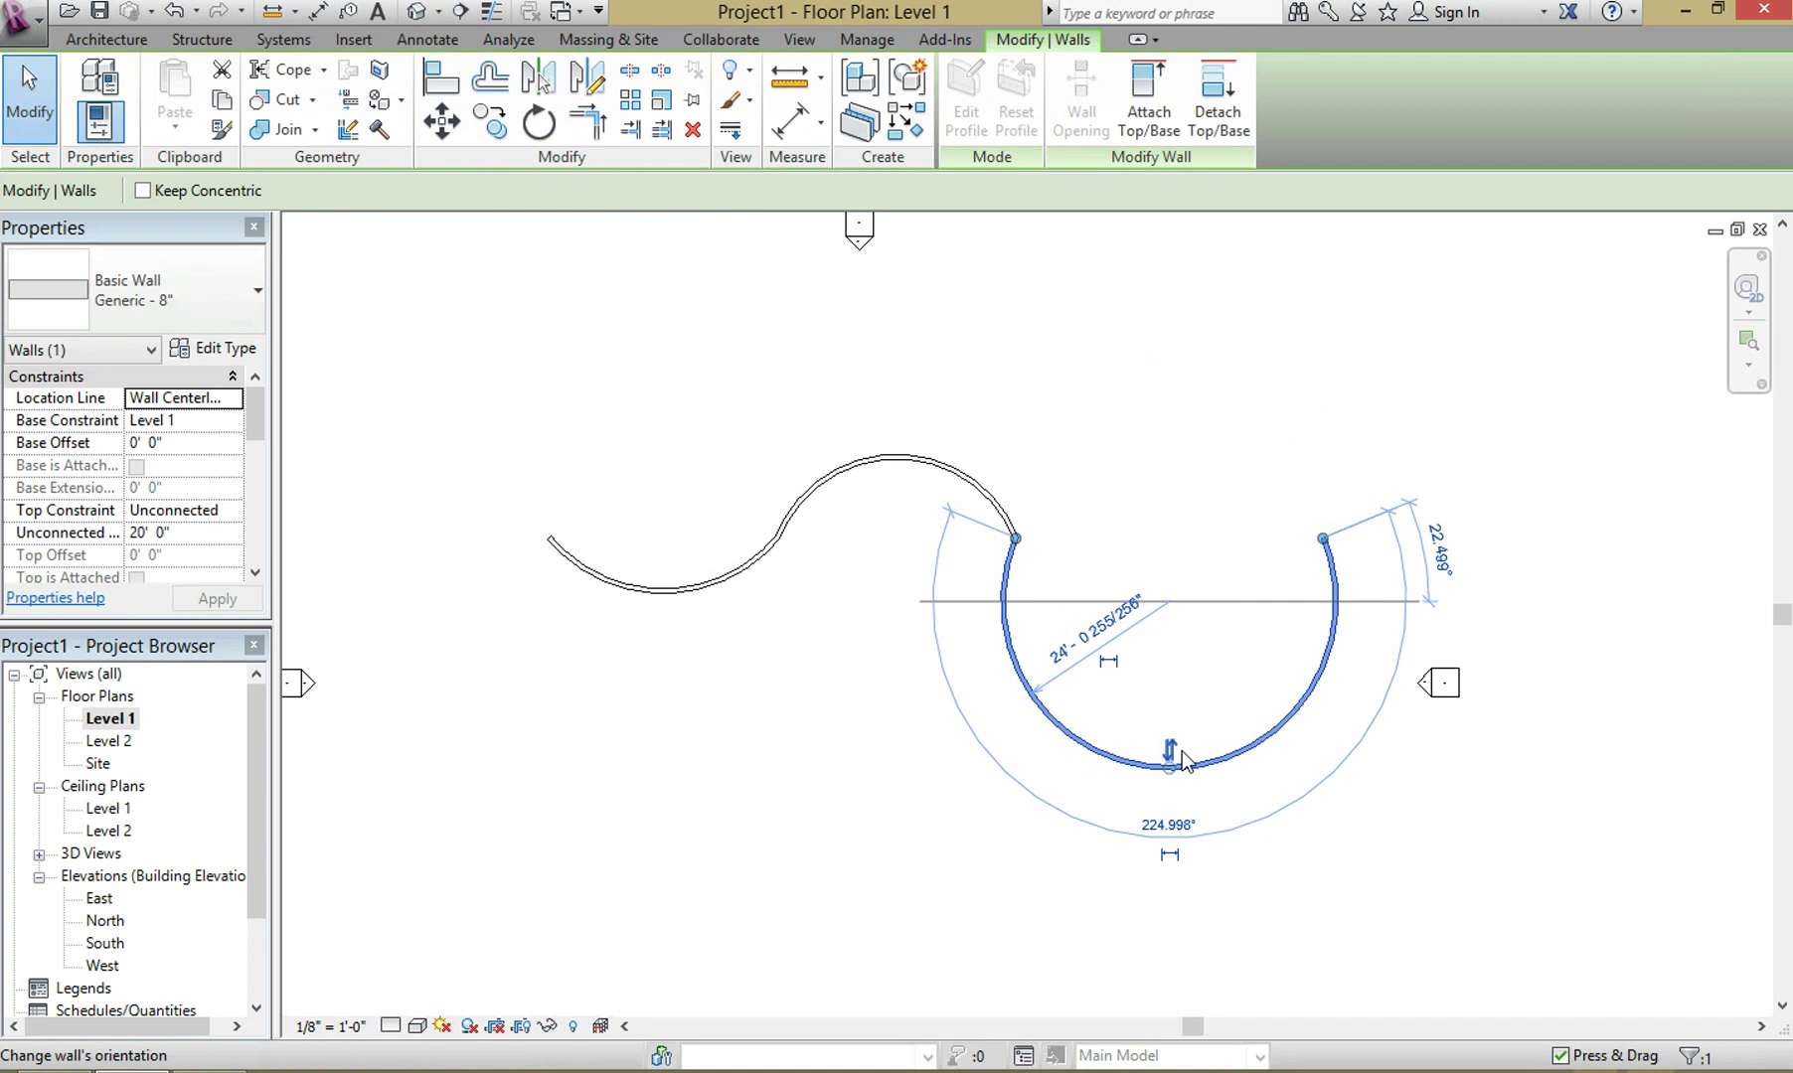
key(space)
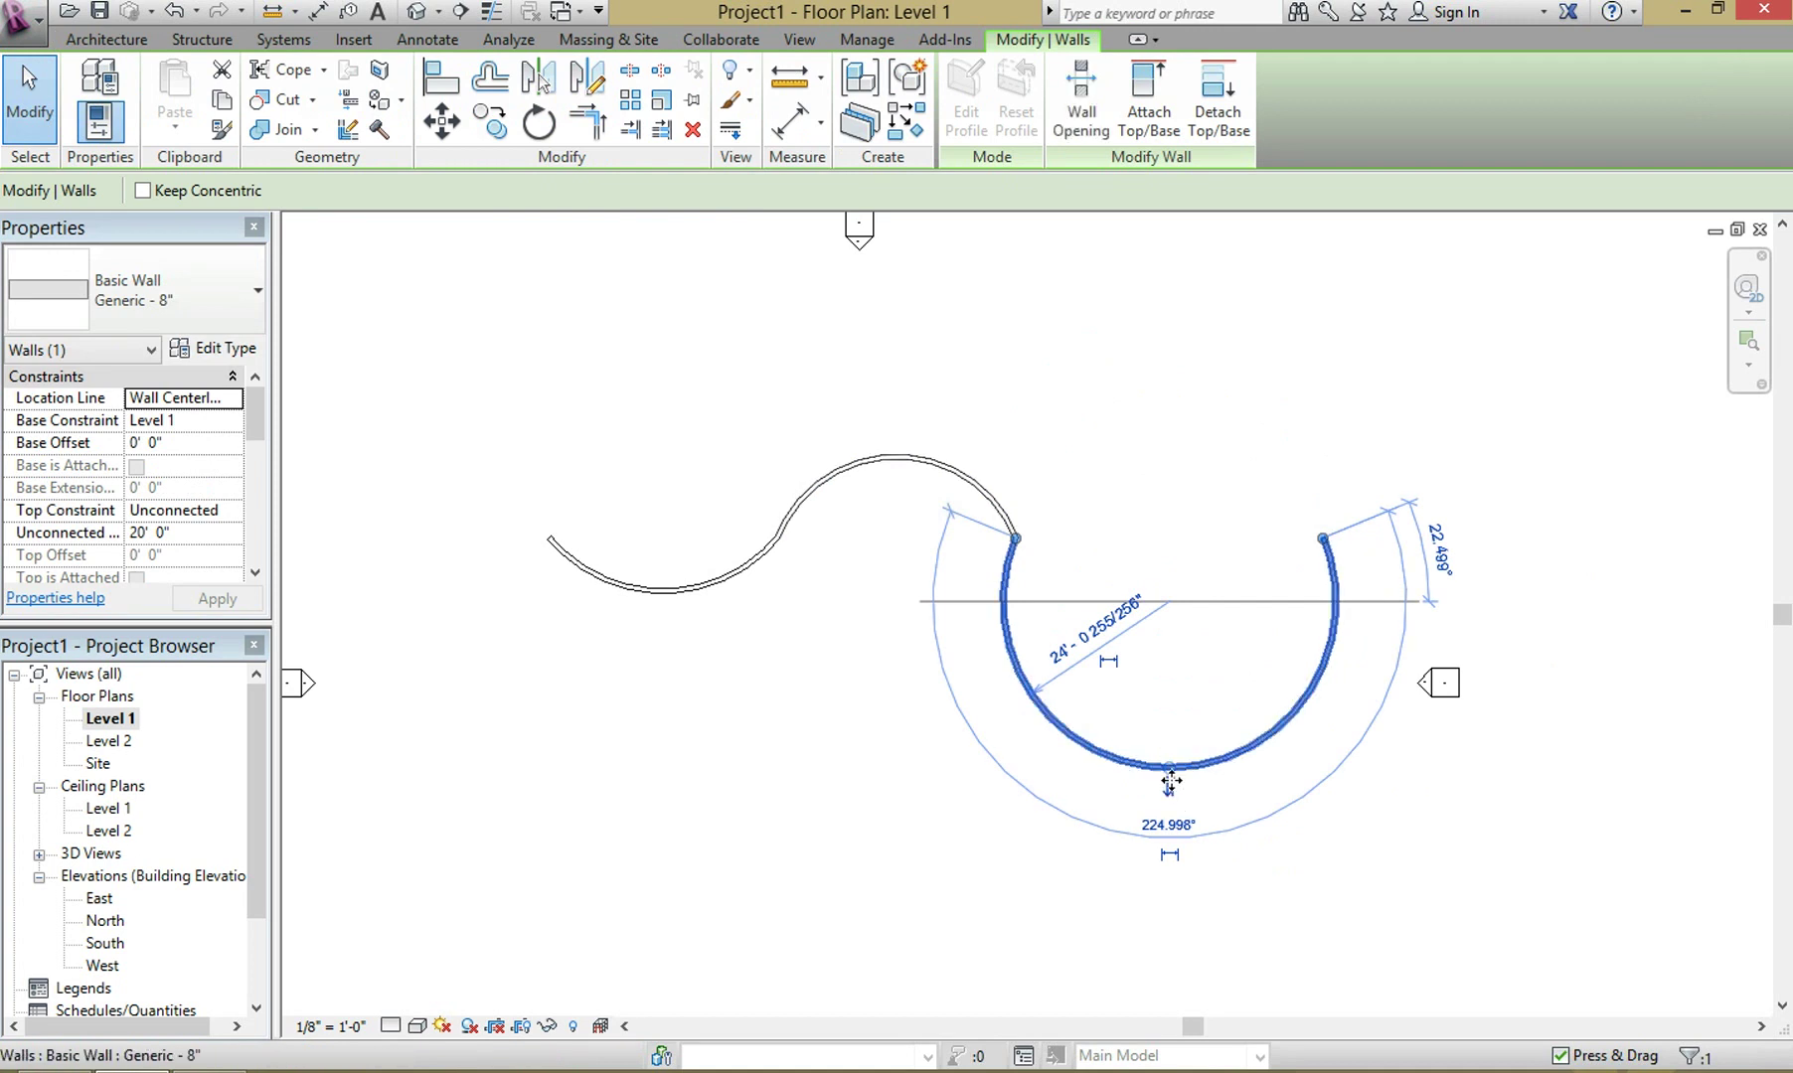
drag(1169, 767, 1171, 731)
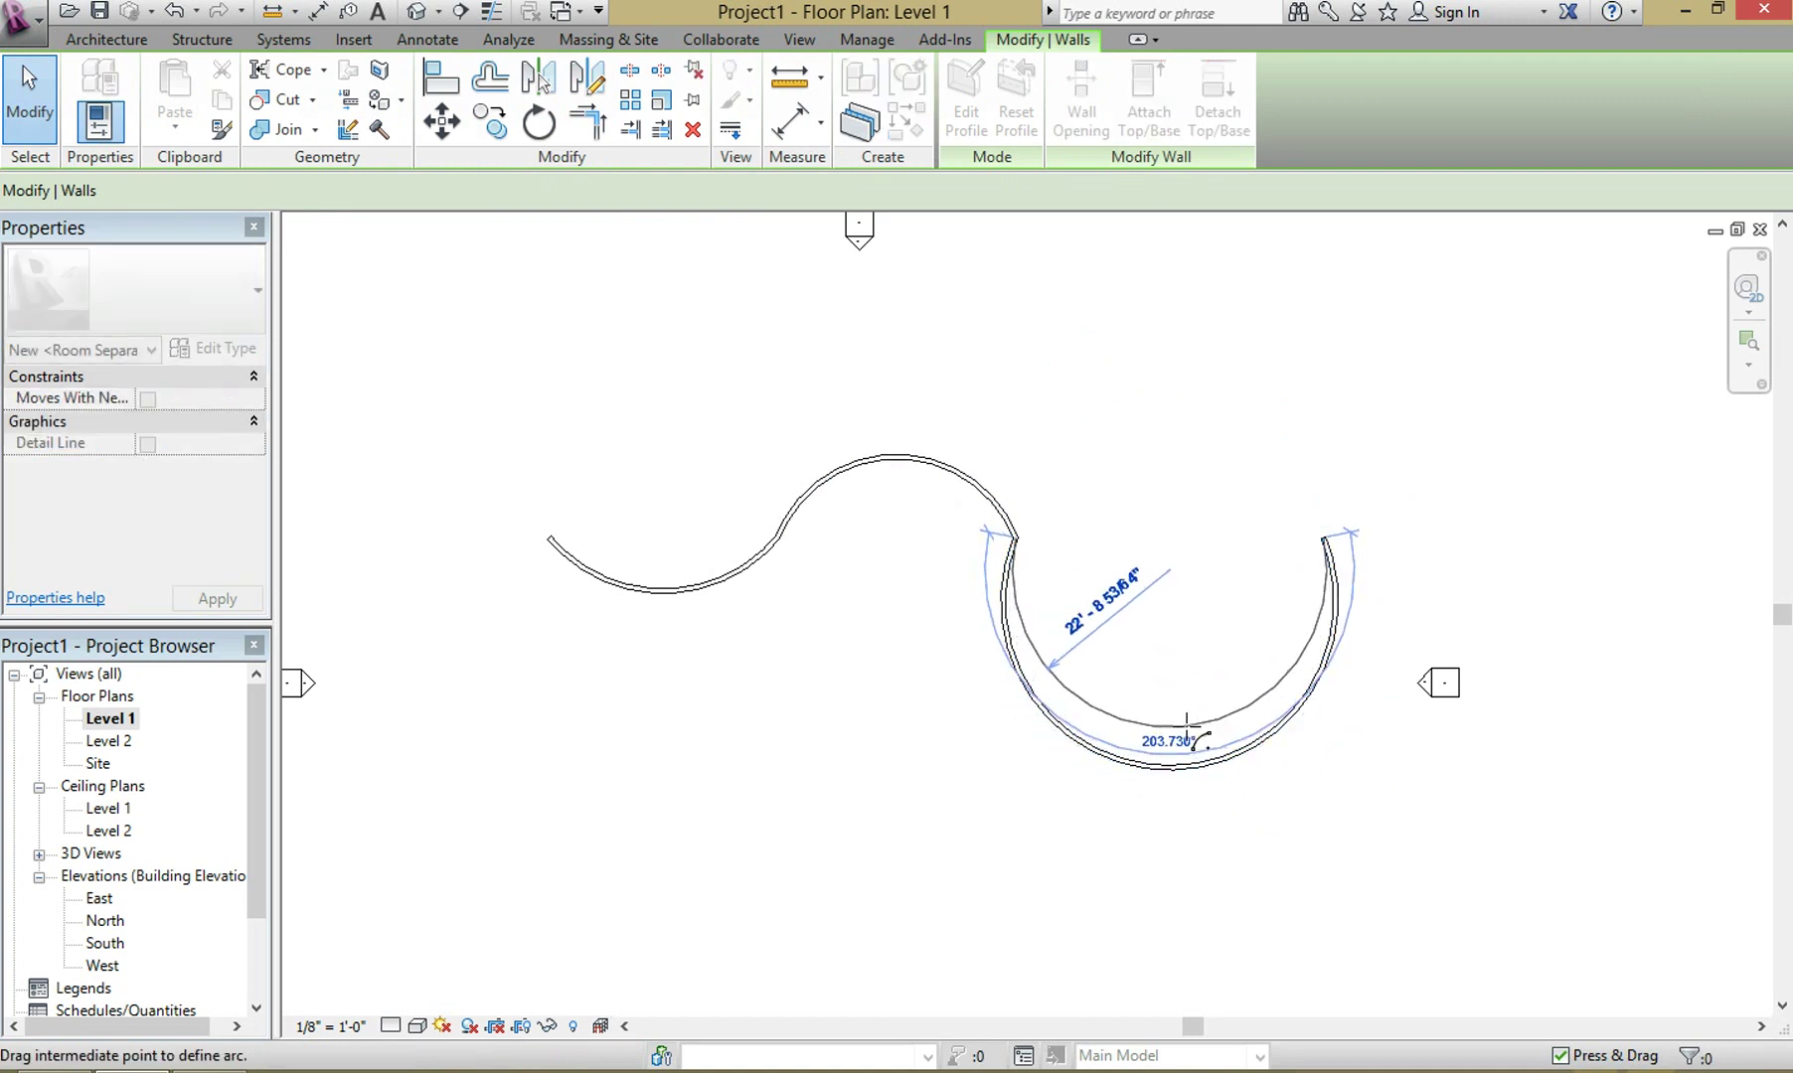
click(900, 487)
Reshape the top arc into a half circle and deepen the left arc's curve
click(901, 466)
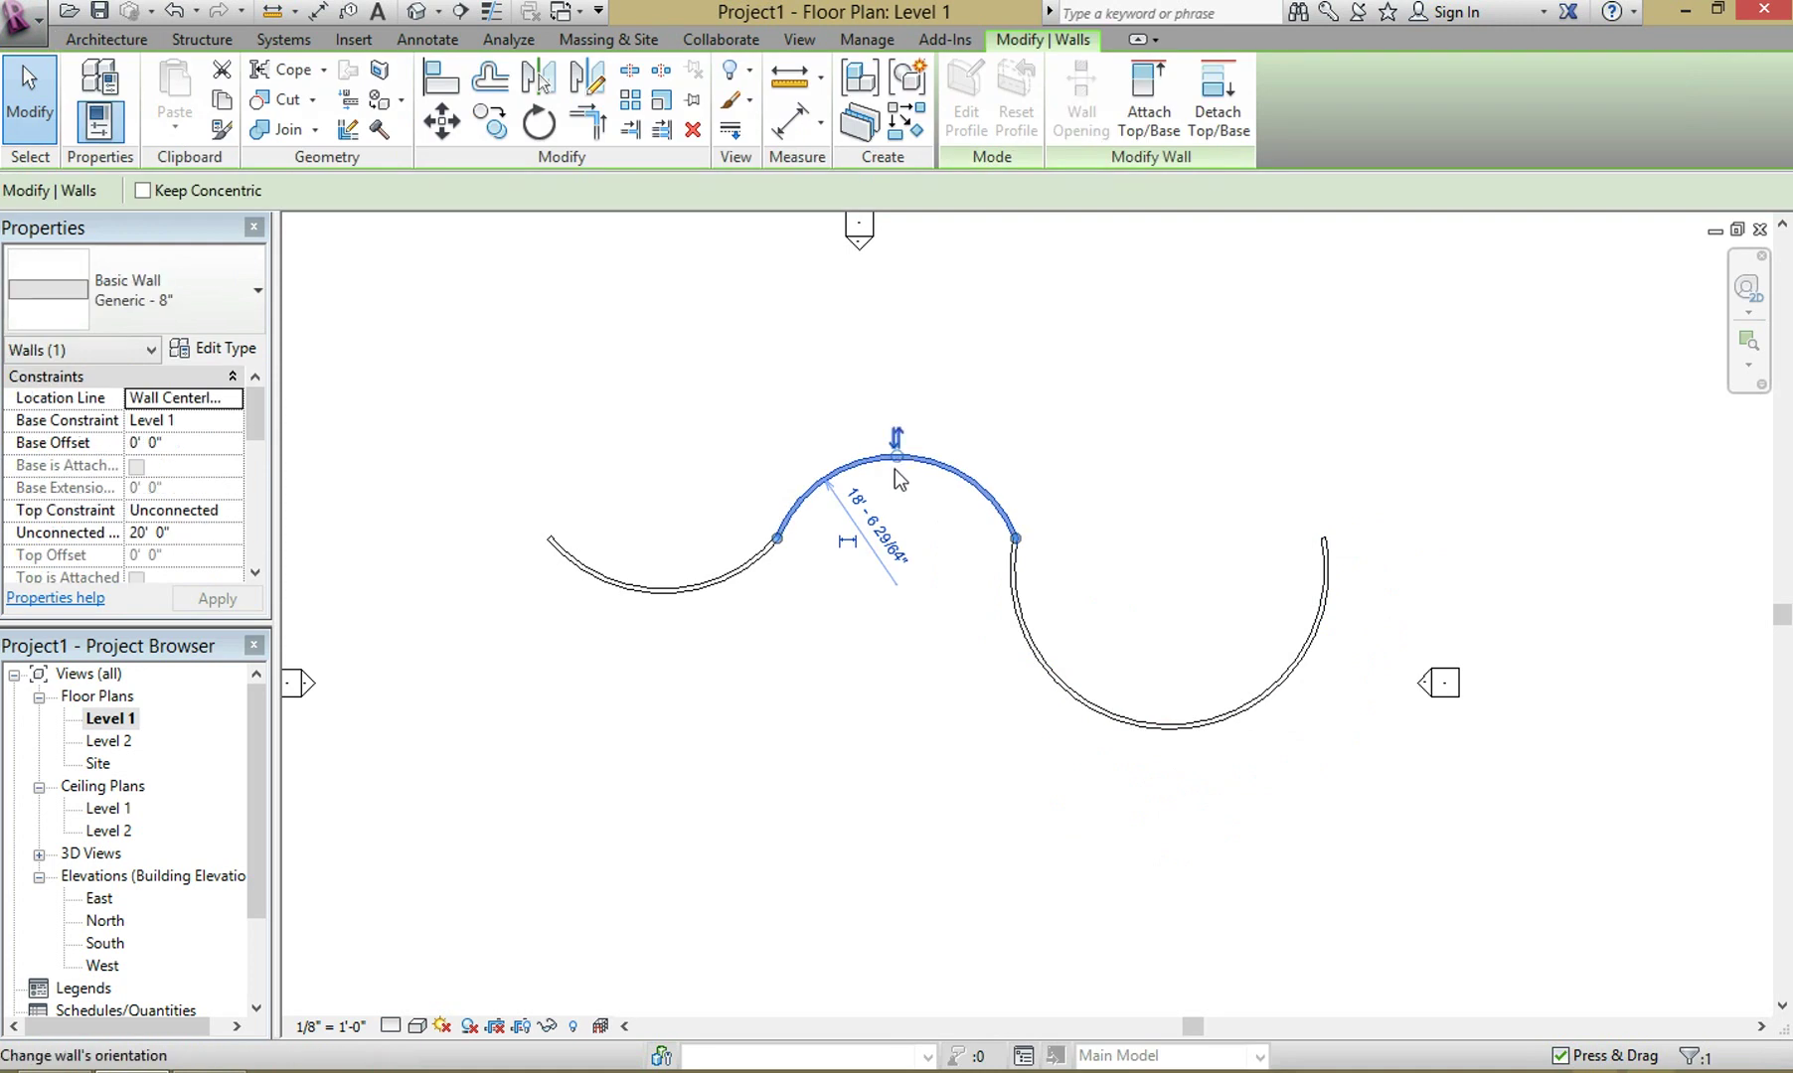
drag(897, 457, 932, 404)
click(765, 582)
click(754, 573)
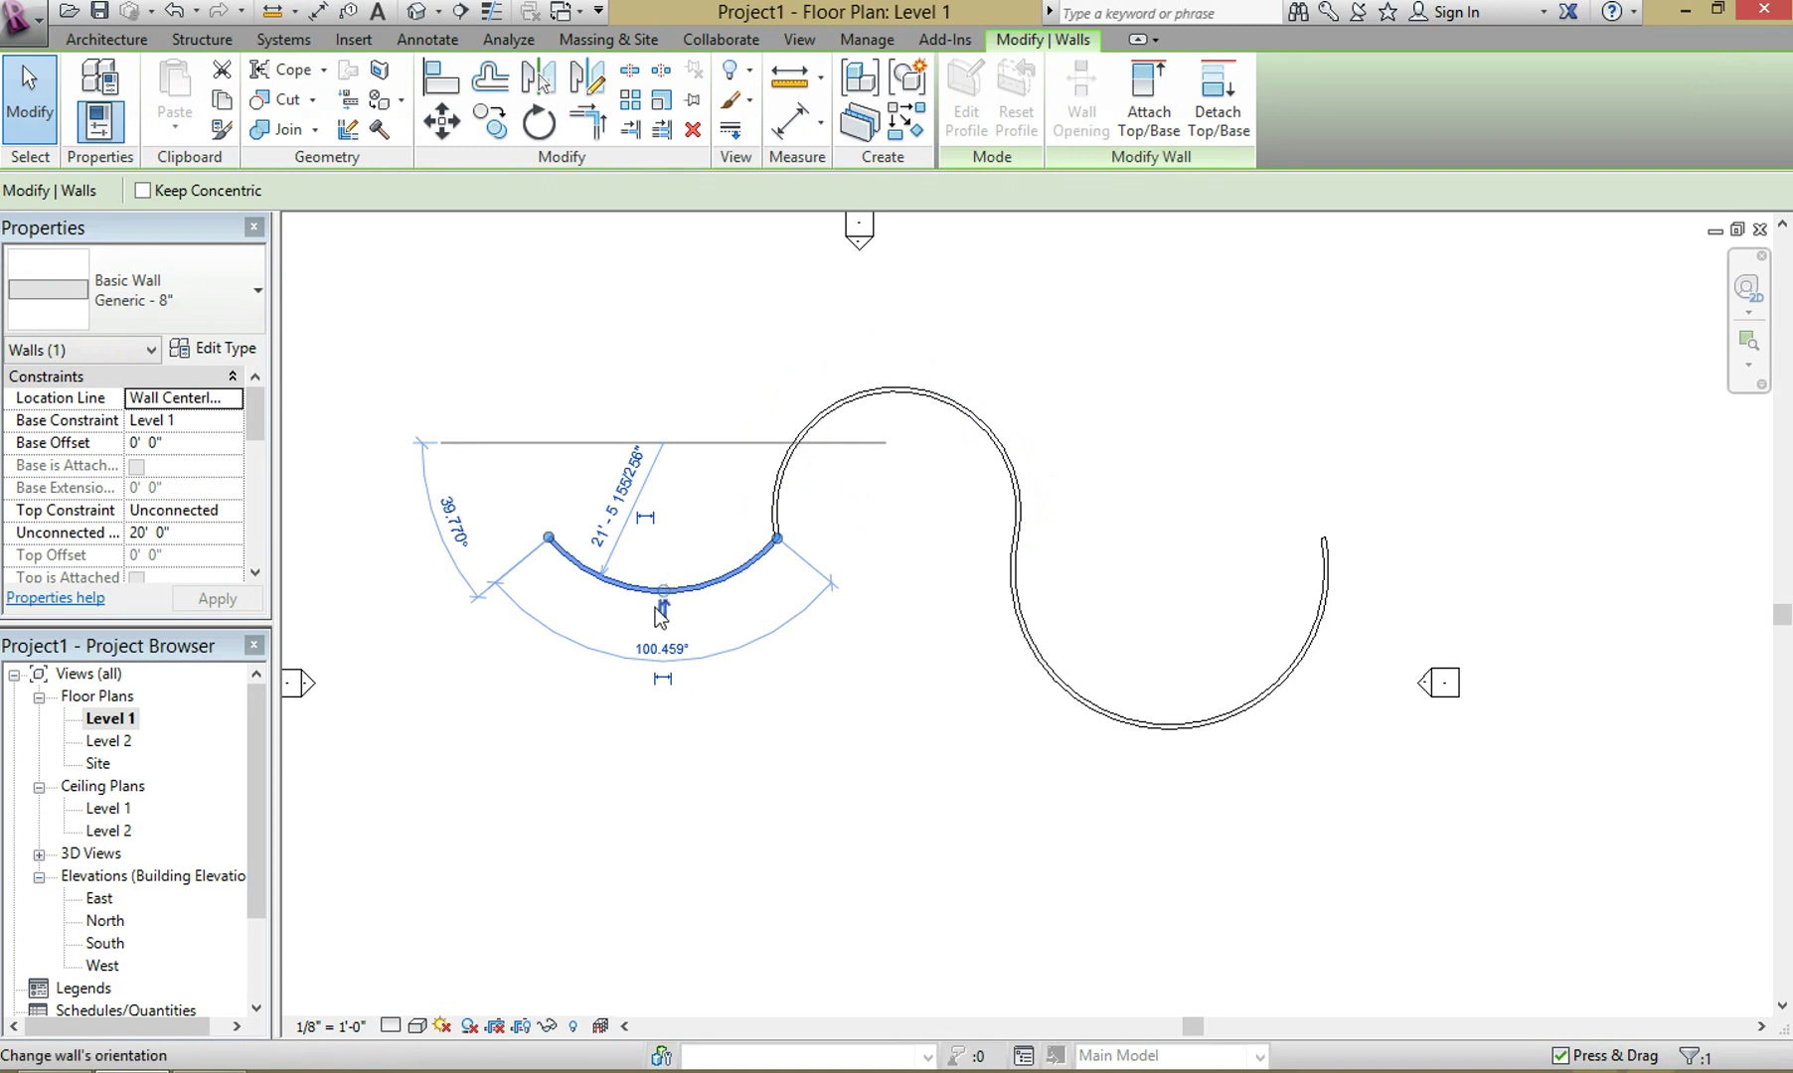
scroll(661, 616, up, 3)
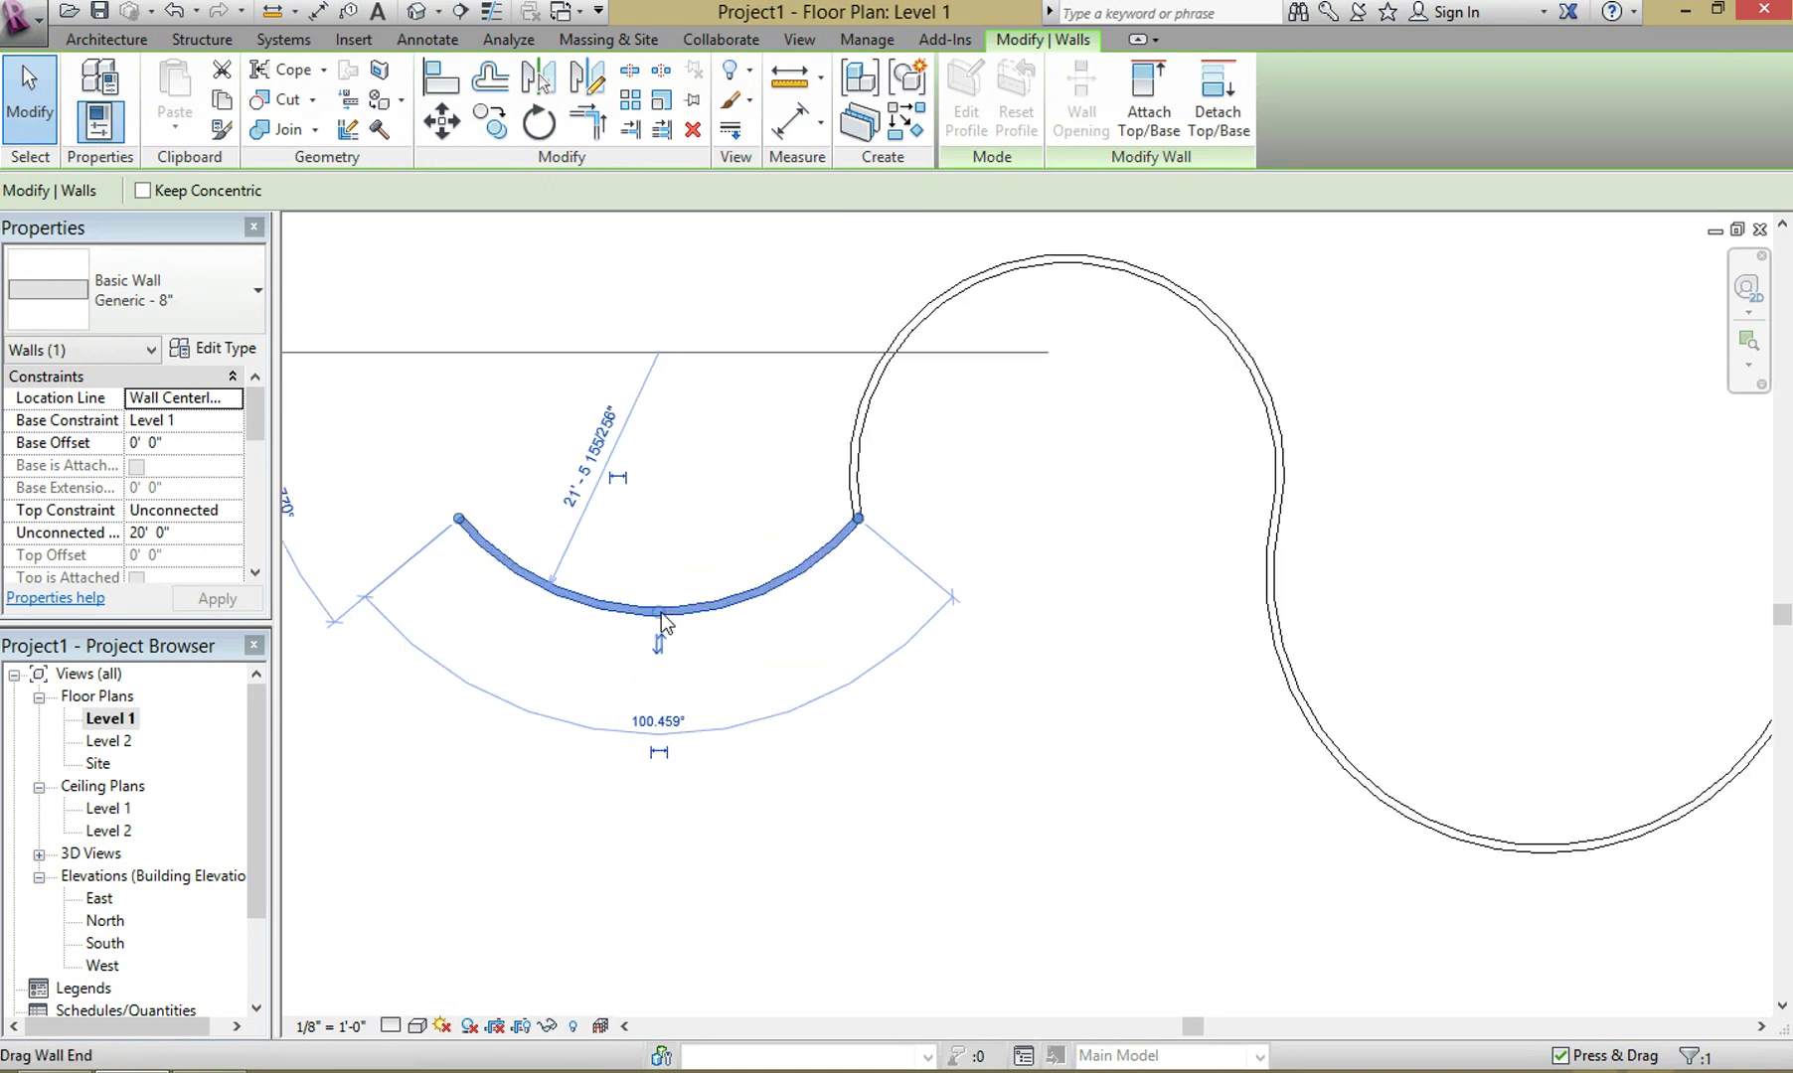
drag(661, 622, 748, 807)
click(940, 804)
scroll(873, 553, down, 5)
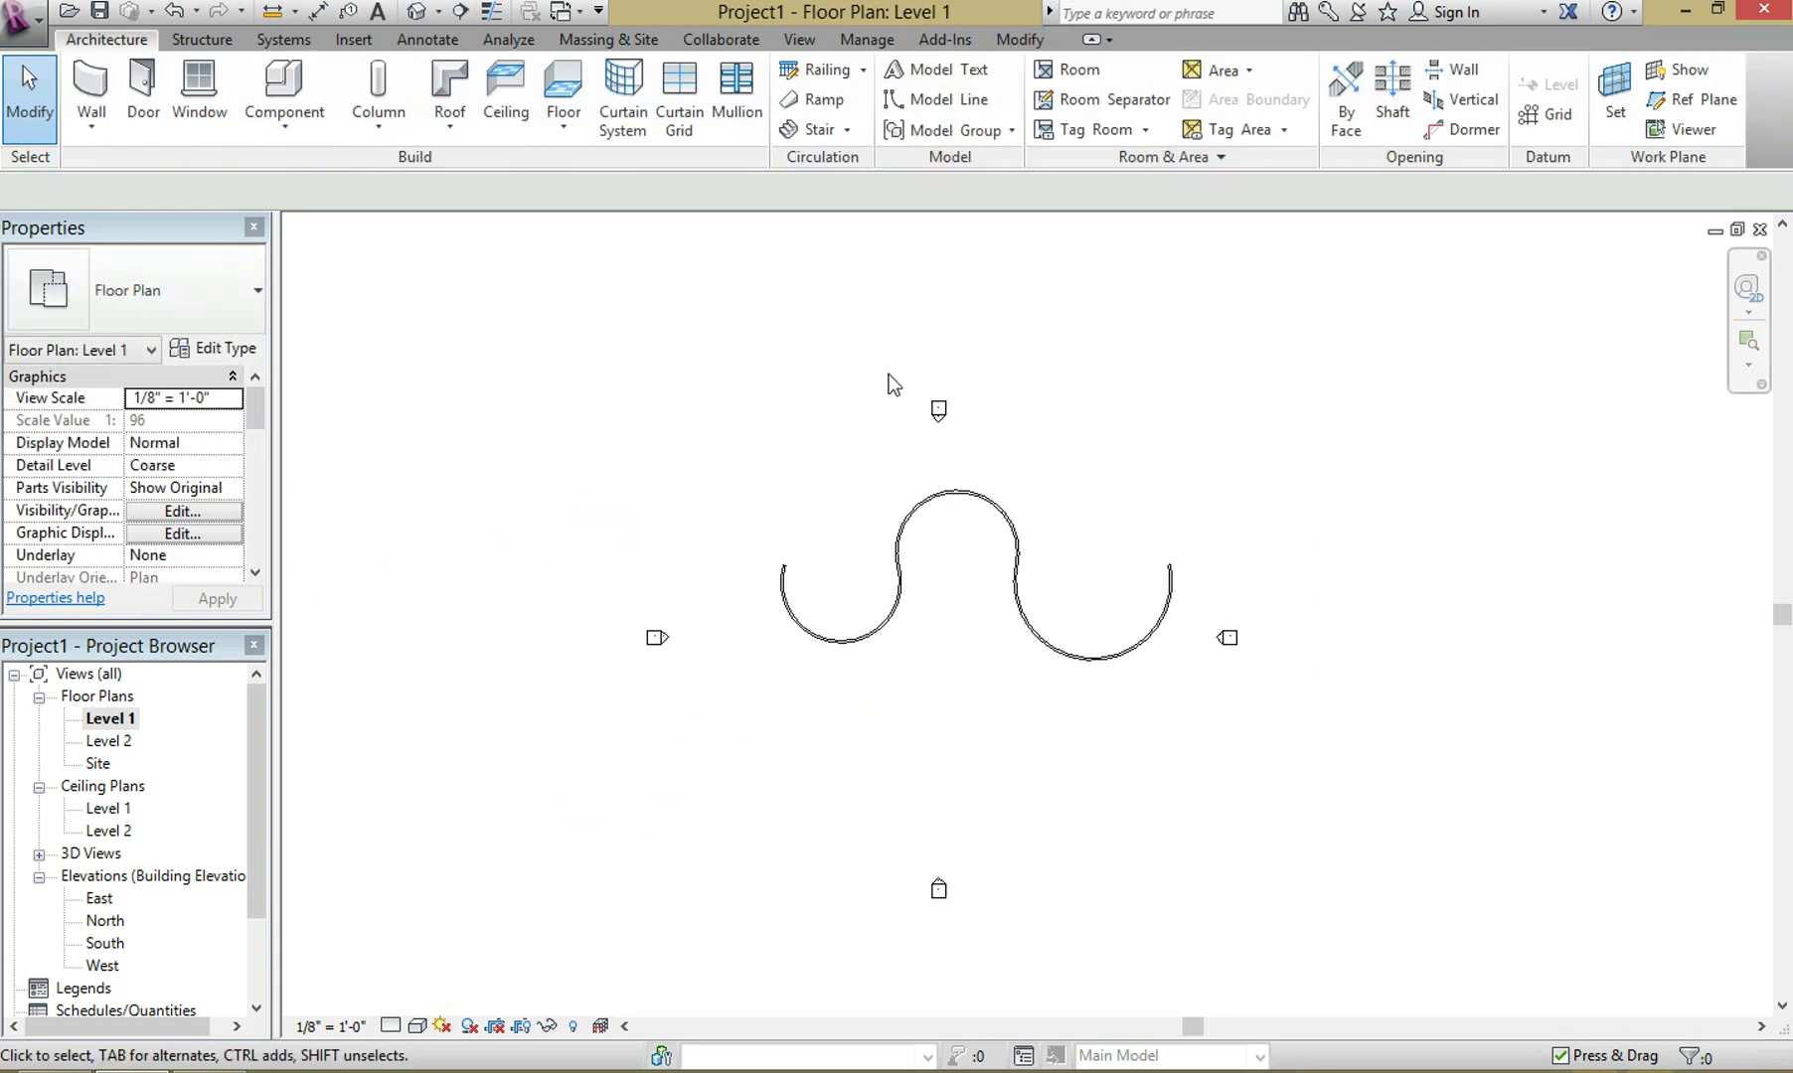
click(821, 102)
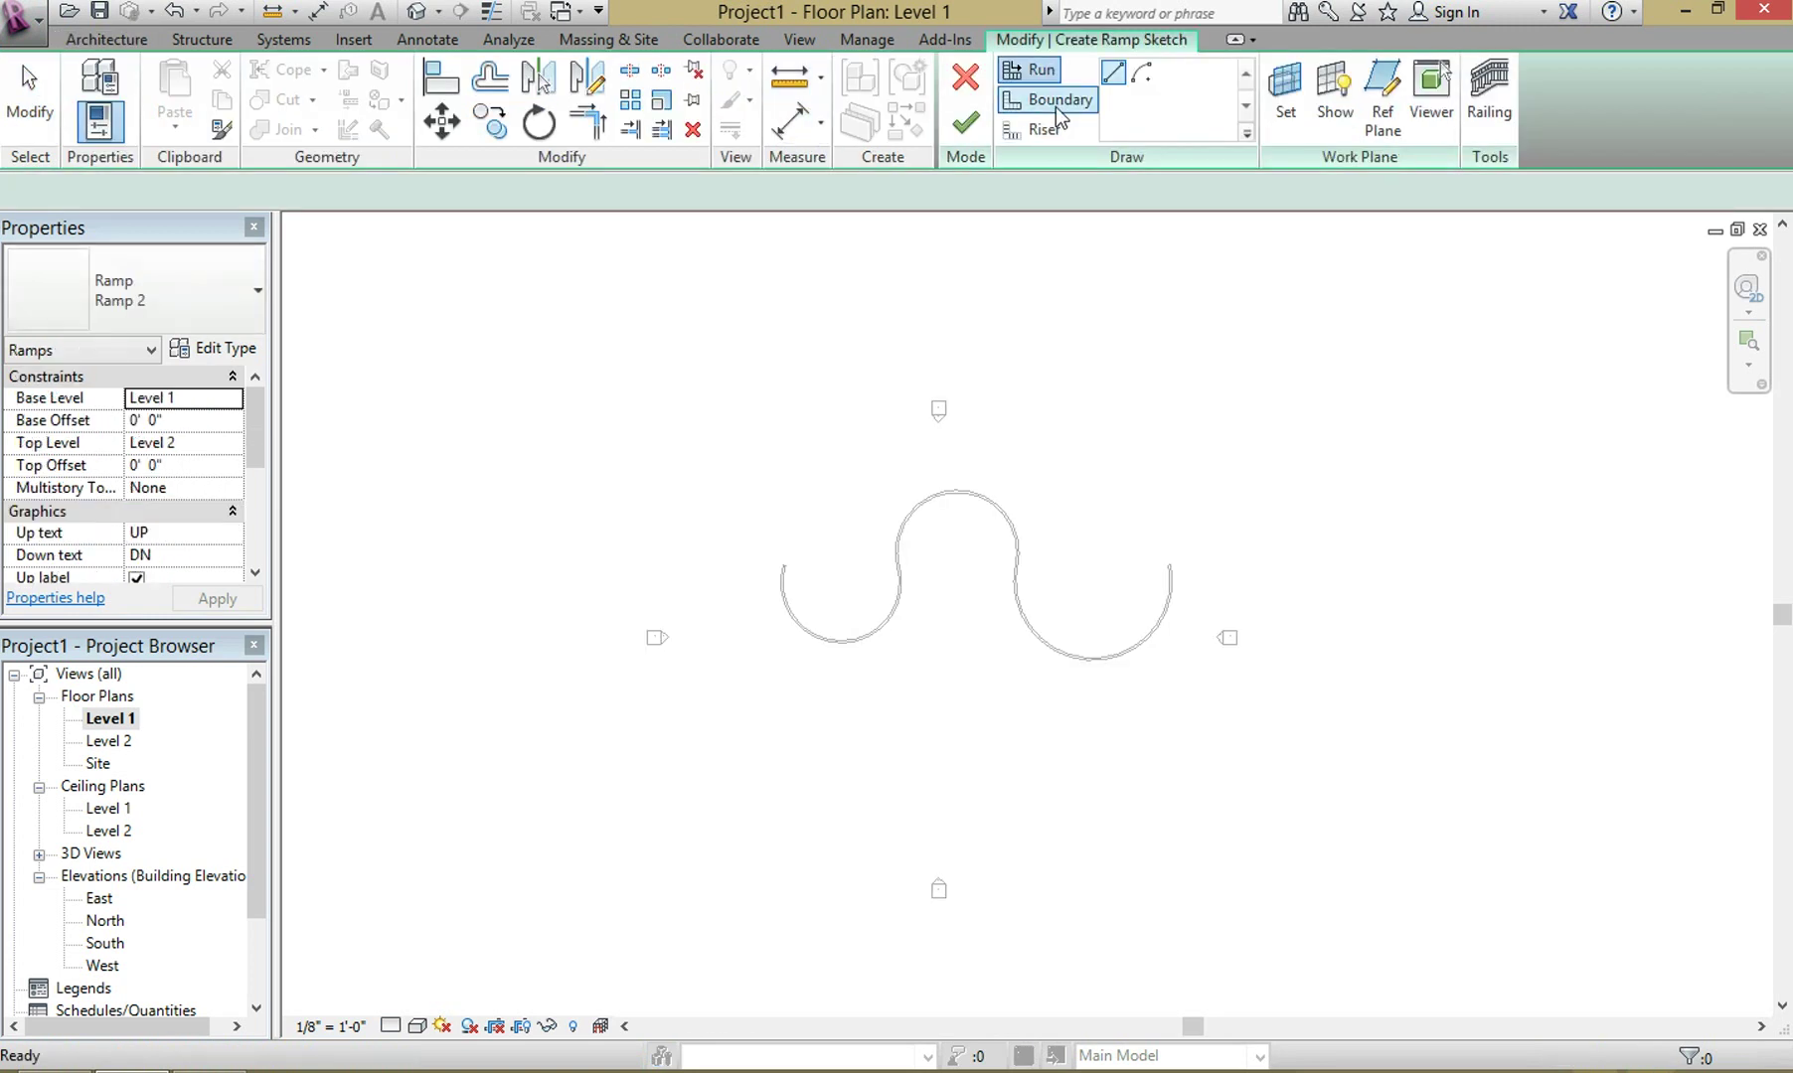
click(1036, 98)
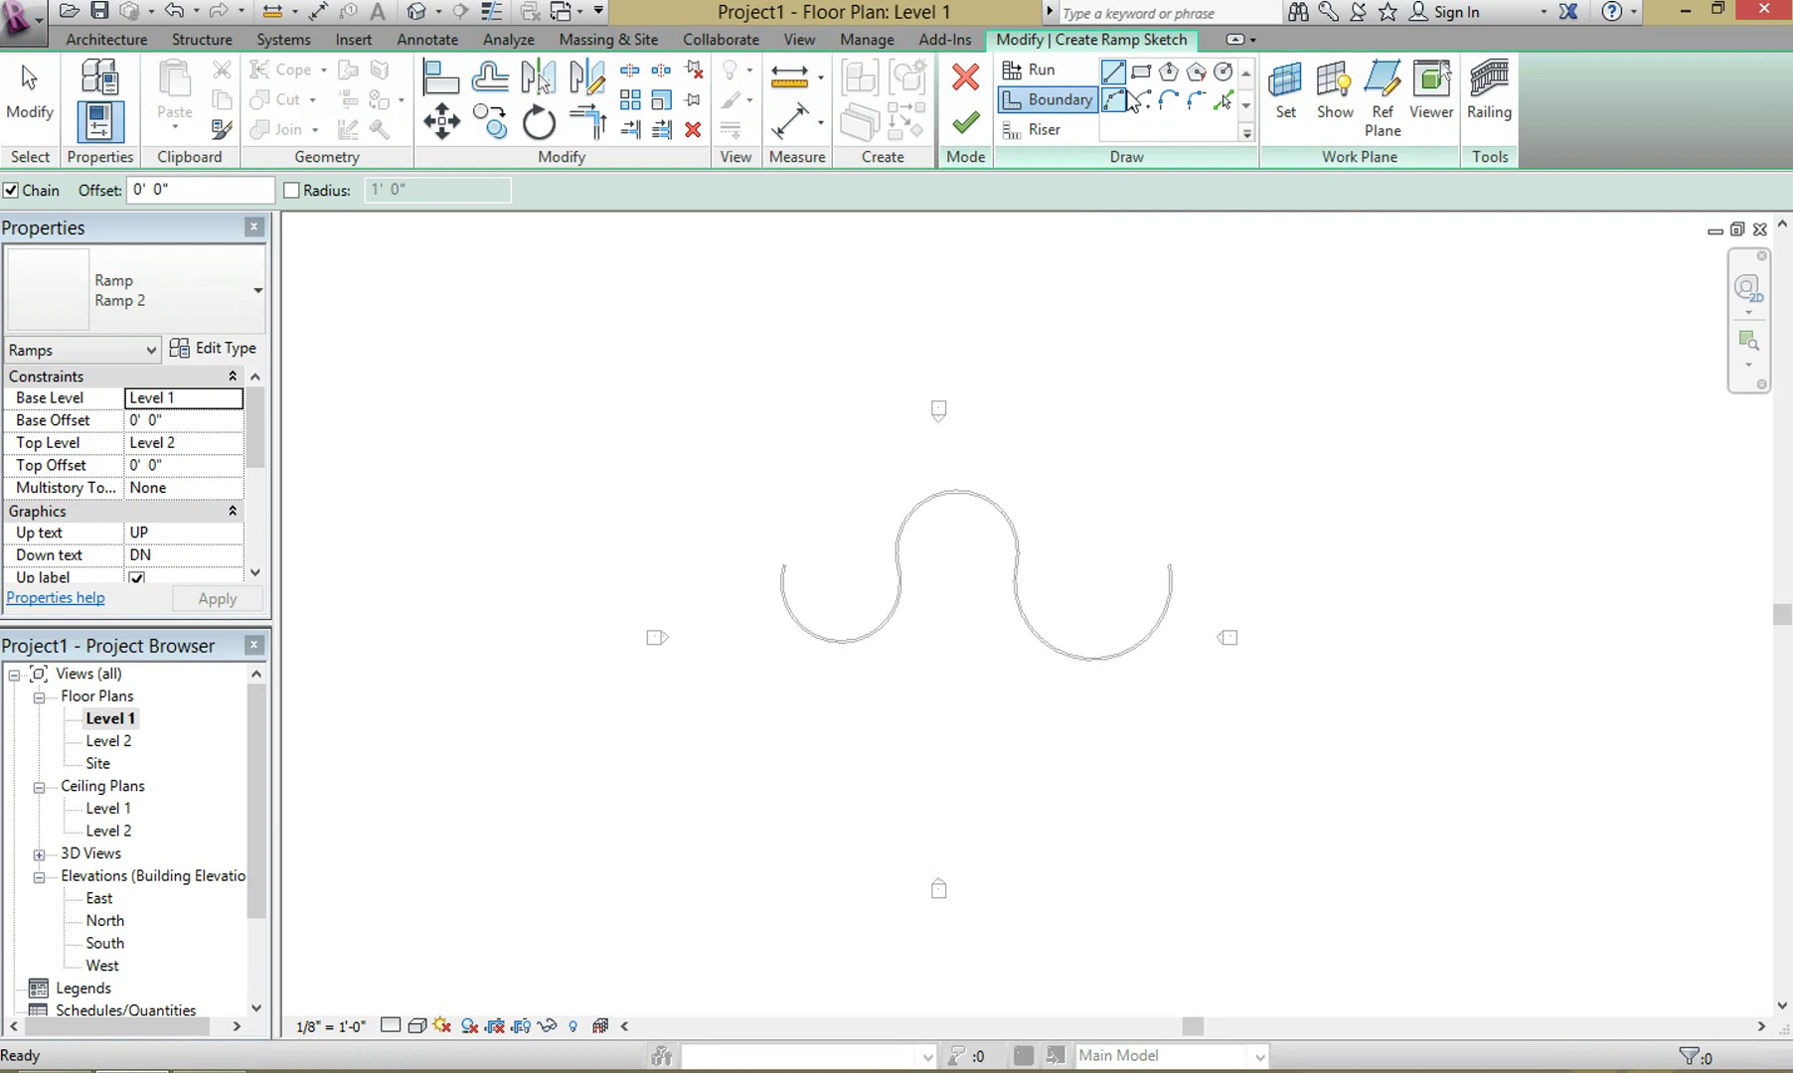
click(1224, 101)
scroll(982, 413, down, 1)
scroll(854, 626, up, 3)
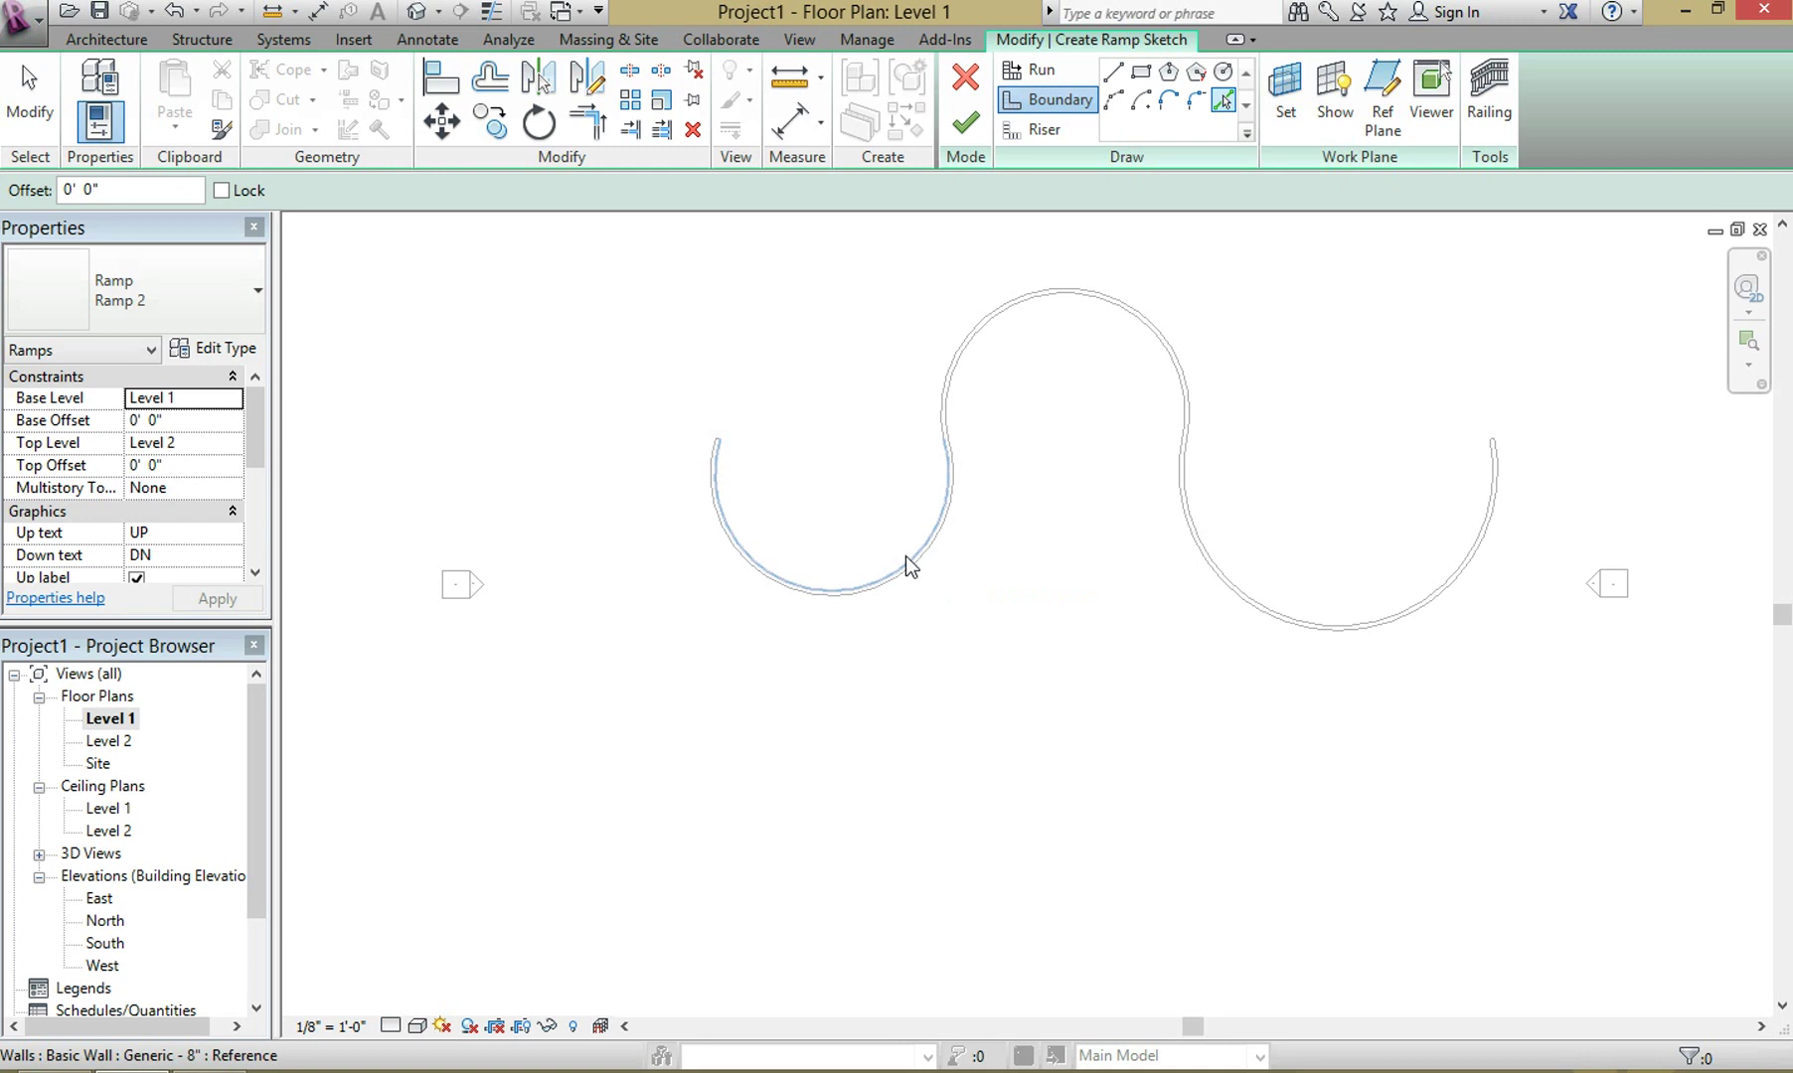
key(Escape)
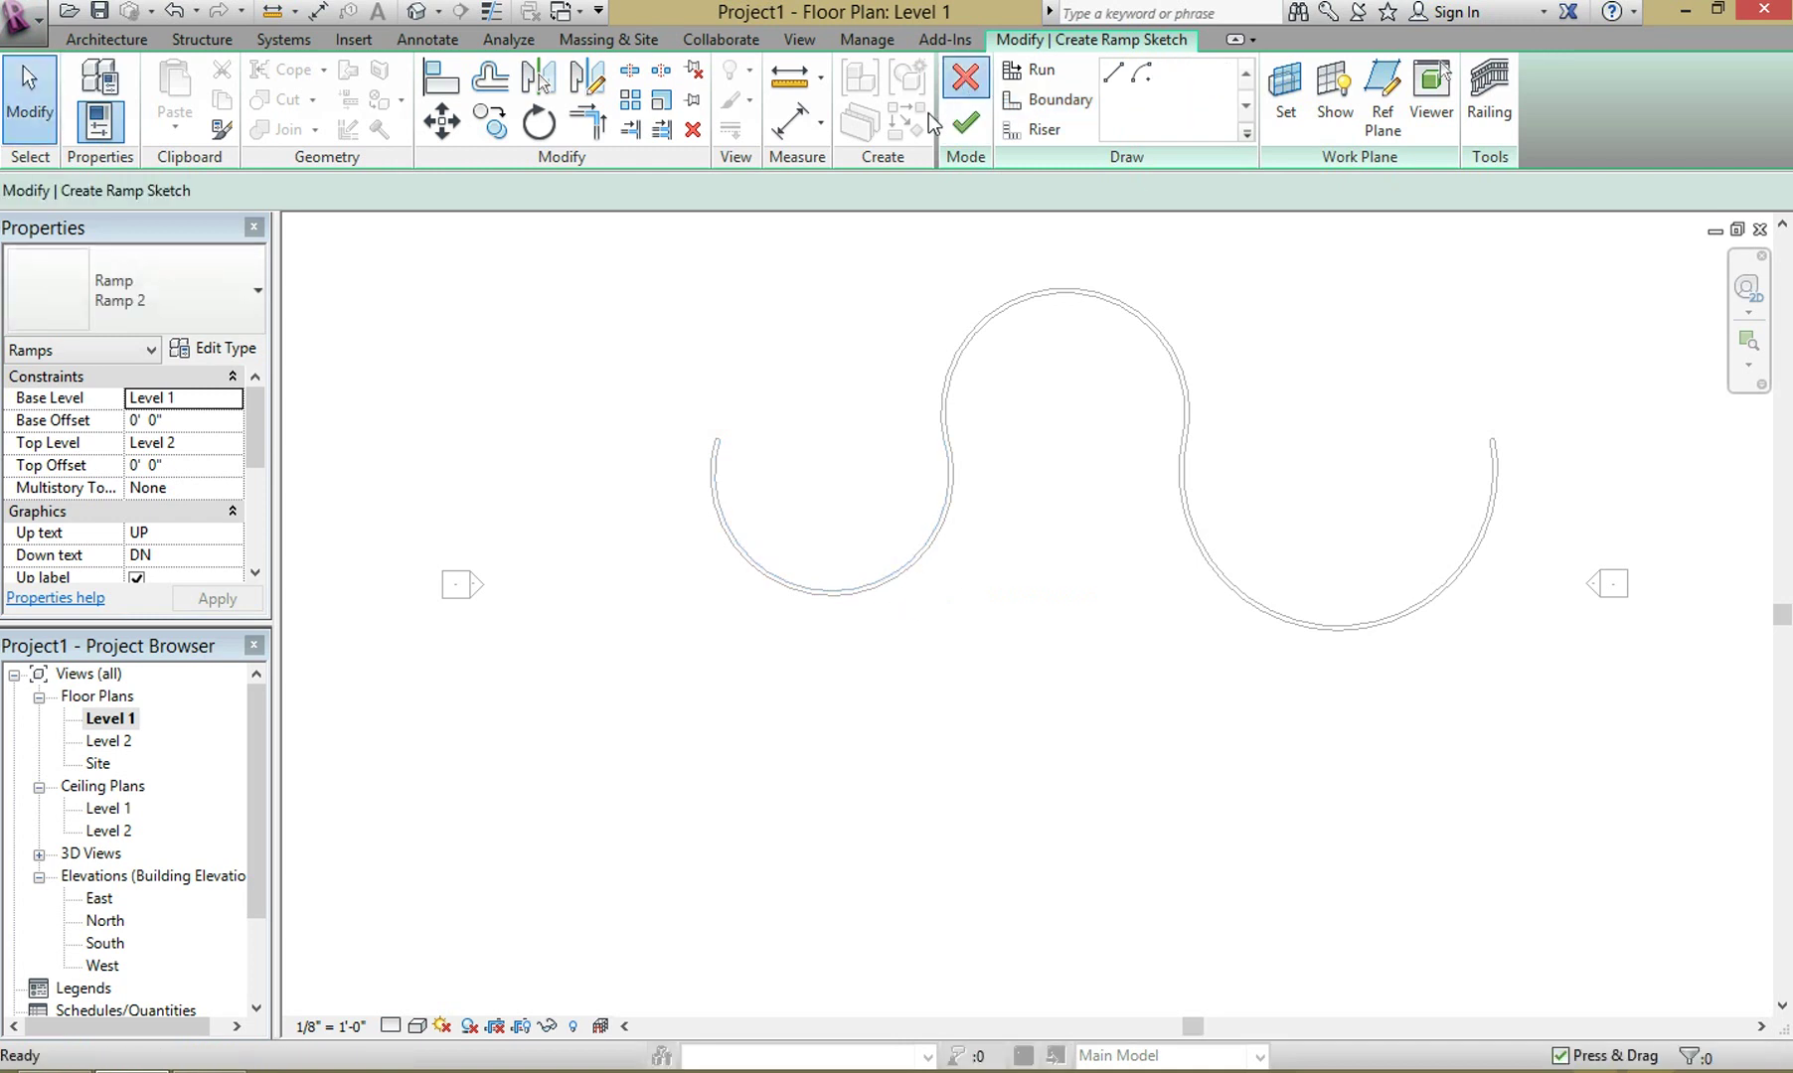
click(965, 76)
Begin an architectural floor boundary sketch in Pick Walls mode
scroll(924, 512, up, 3)
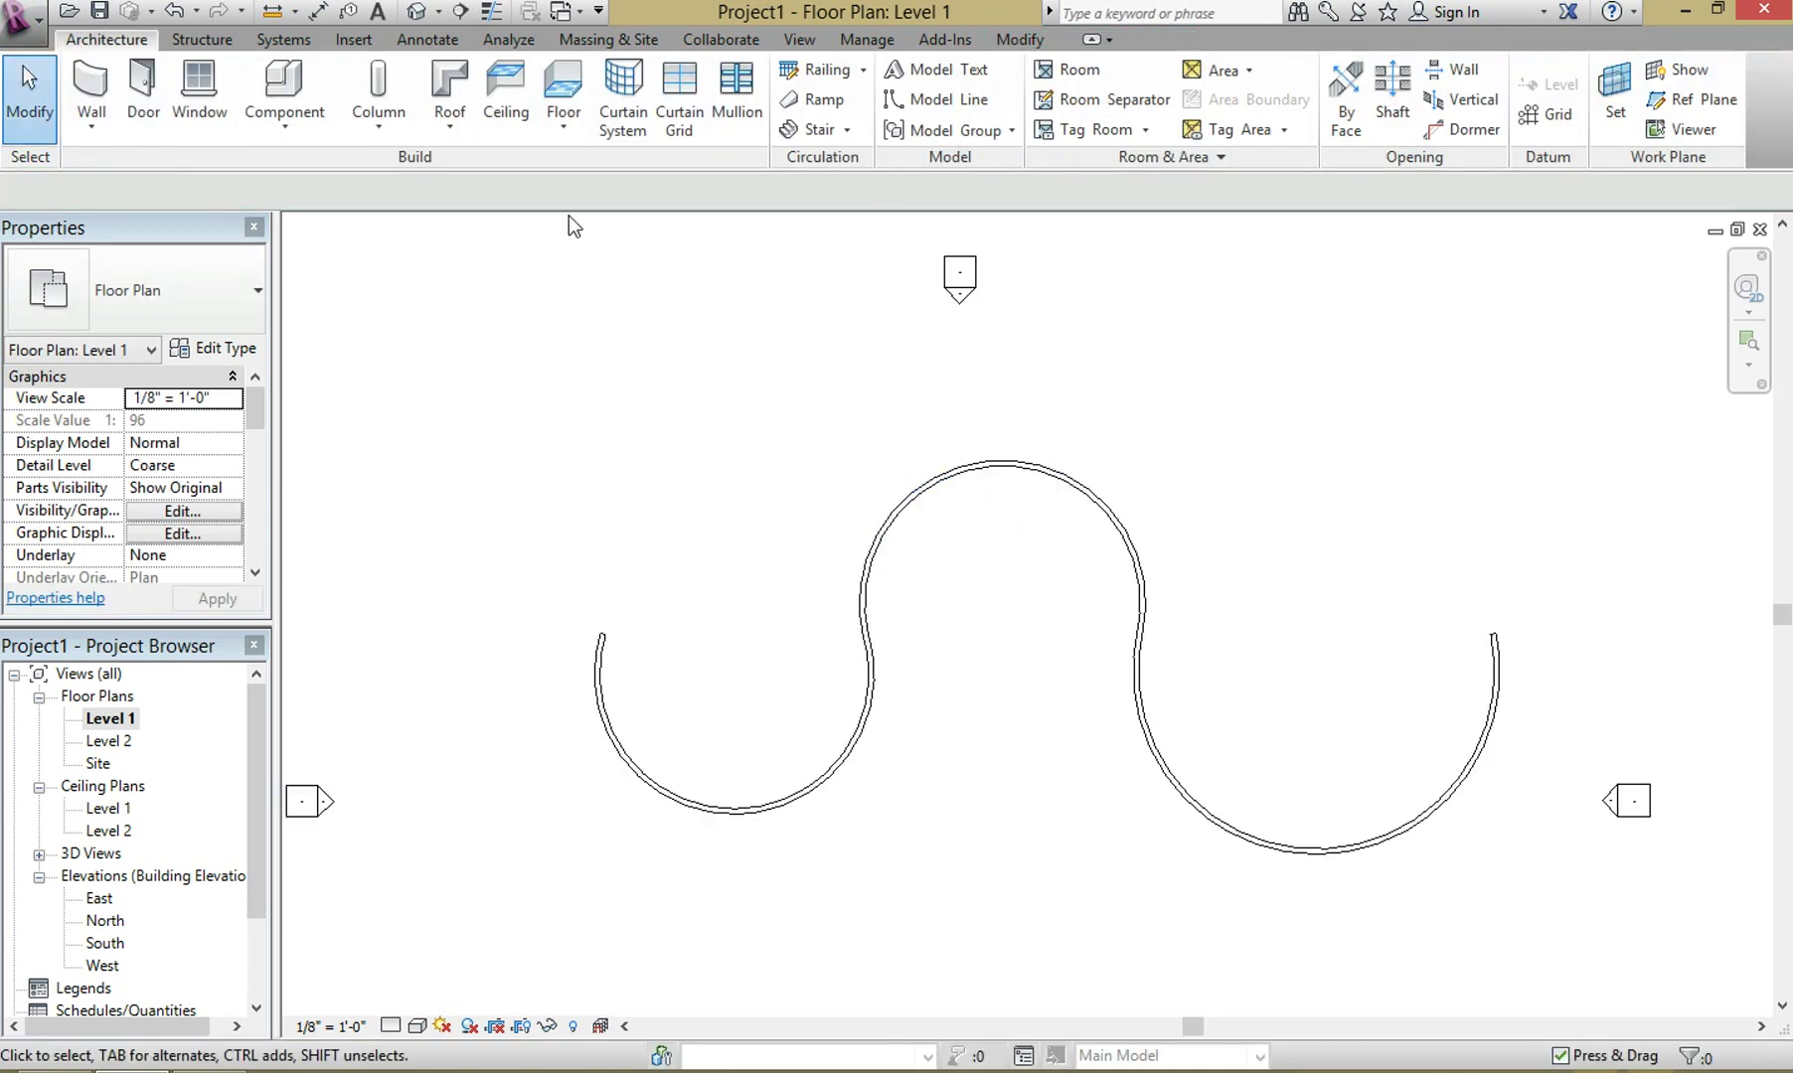
click(565, 133)
click(563, 160)
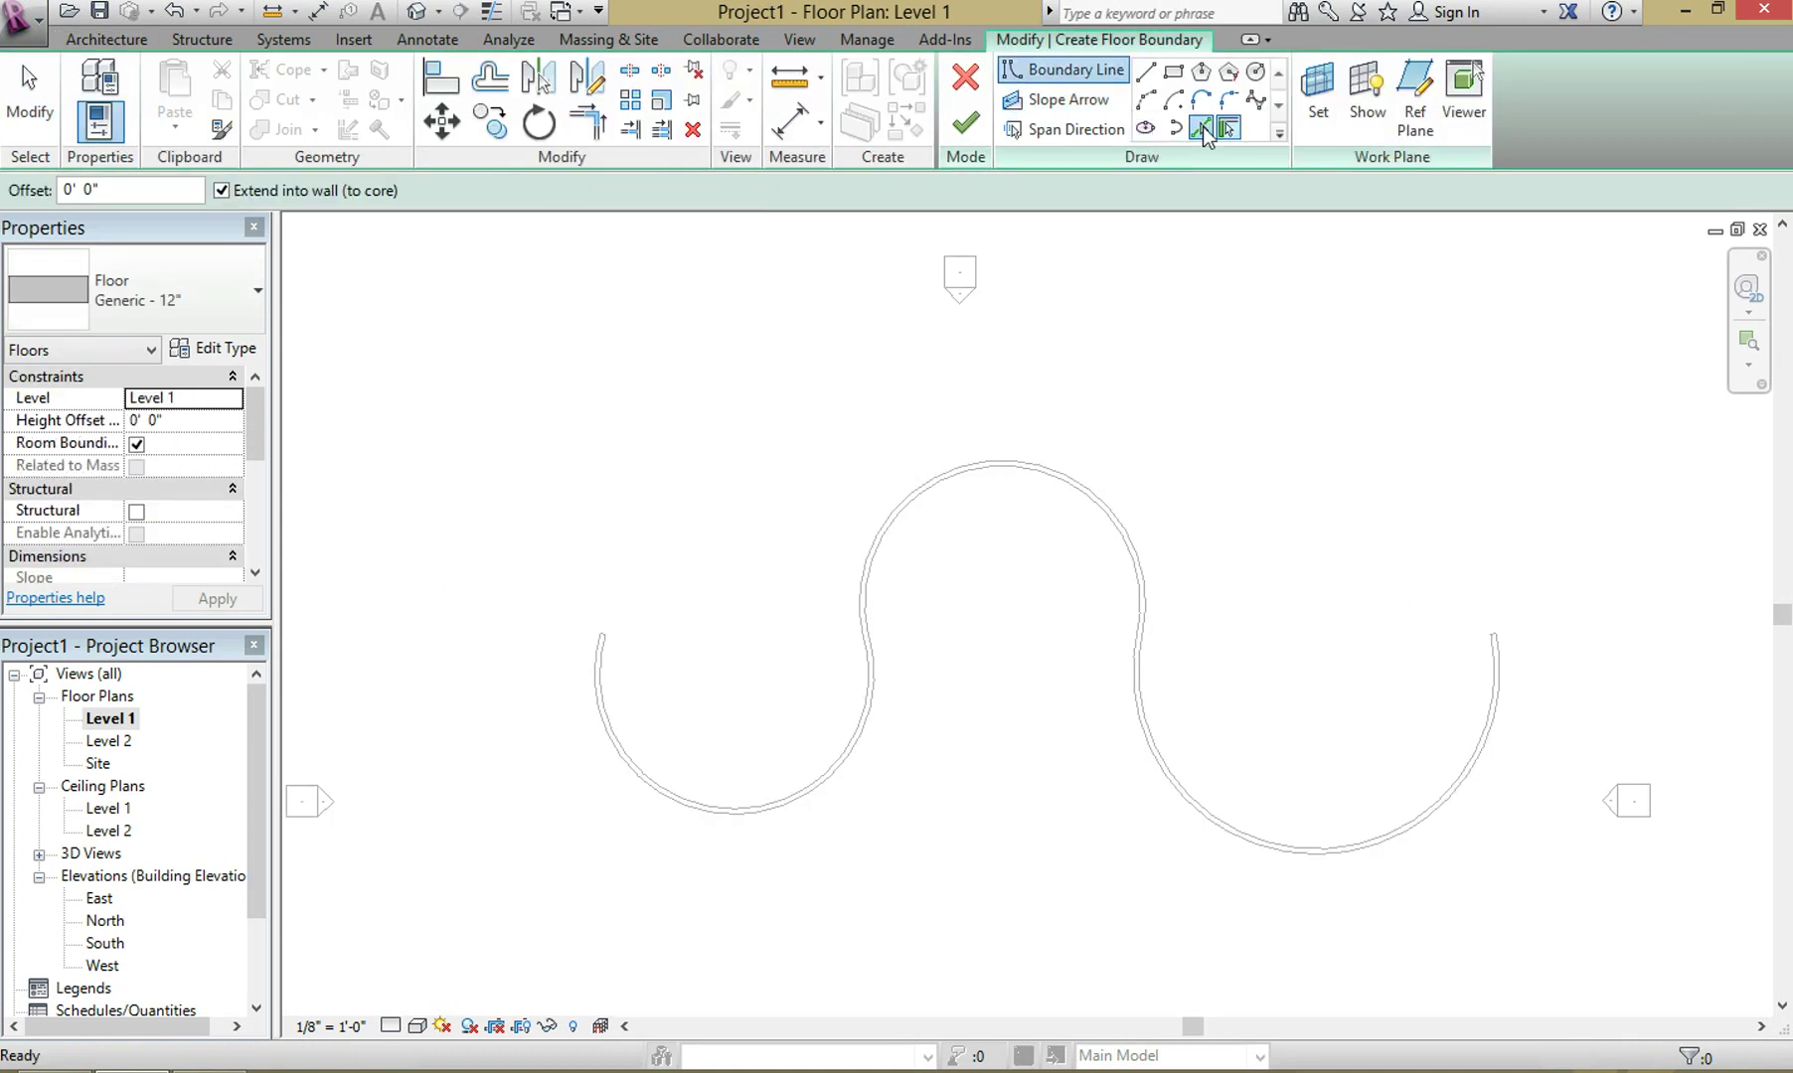
click(1200, 129)
Pick the lower-left, top and lower-right arc walls as floor boundary lines
scroll(729, 803, up, 5)
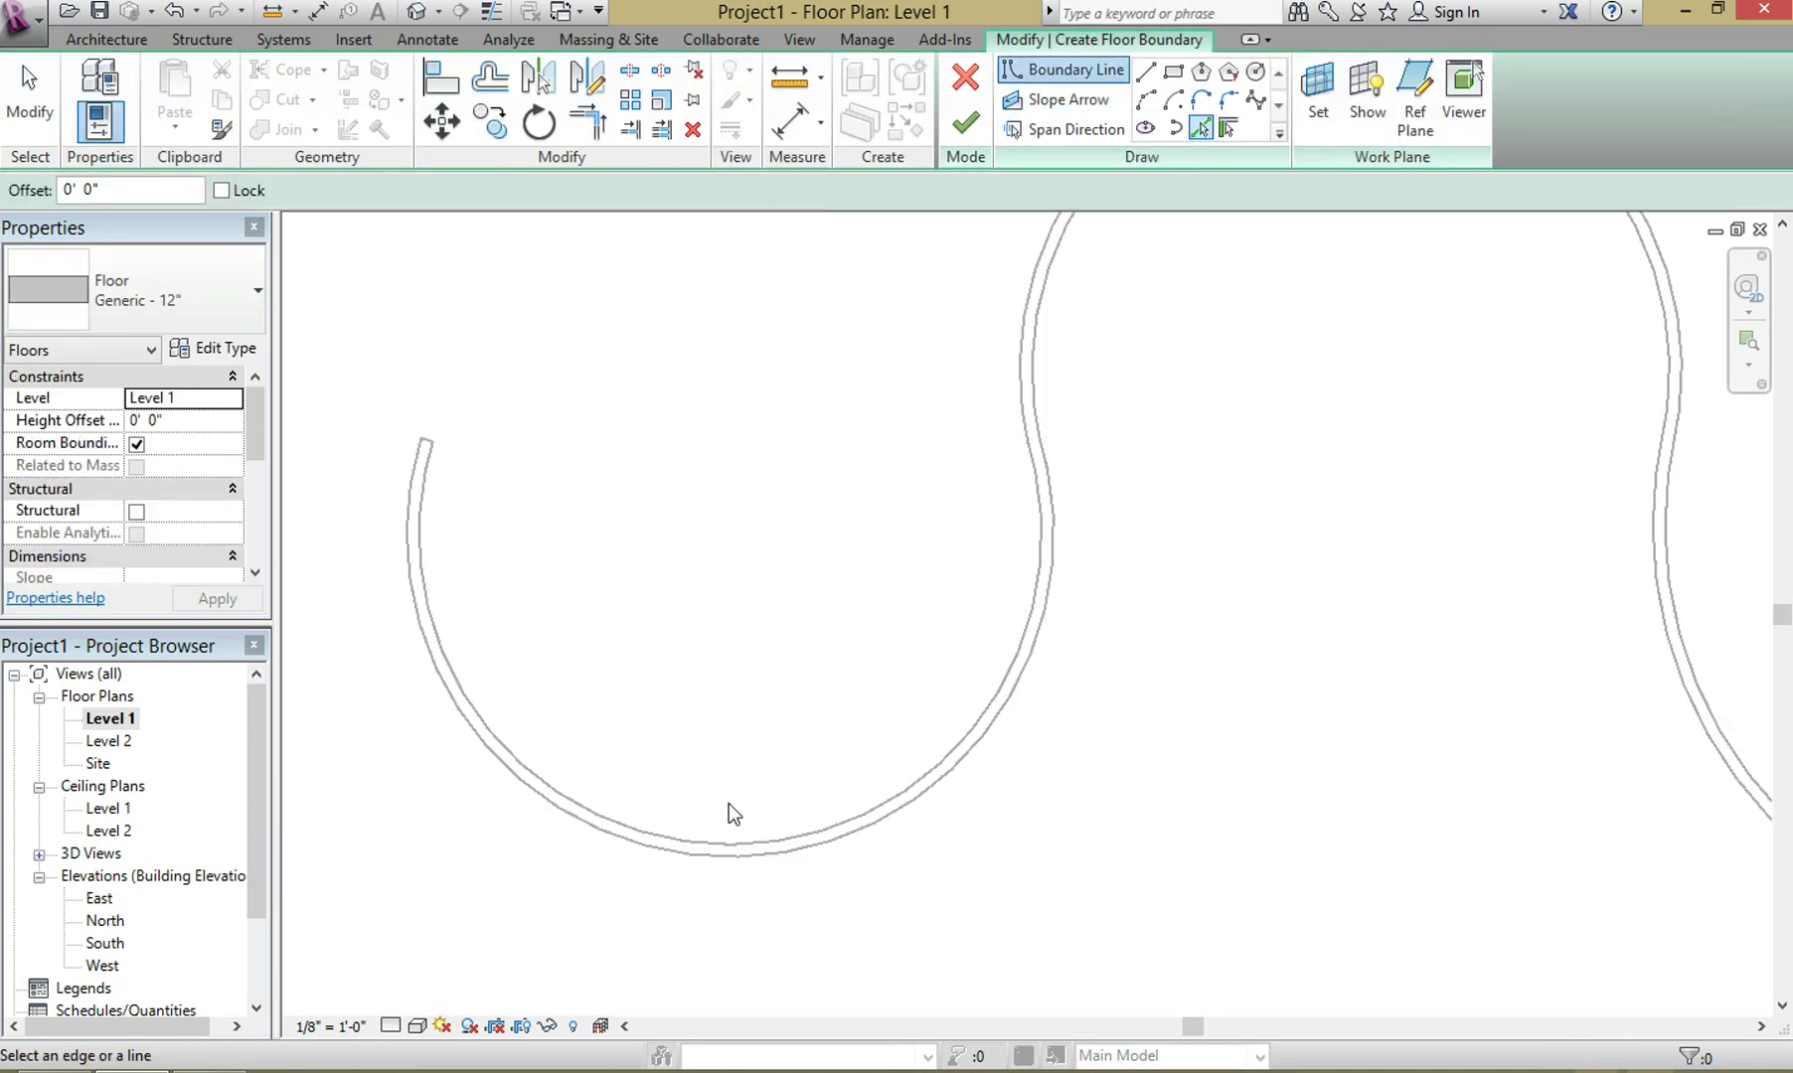
click(821, 858)
scroll(842, 860, down, 3)
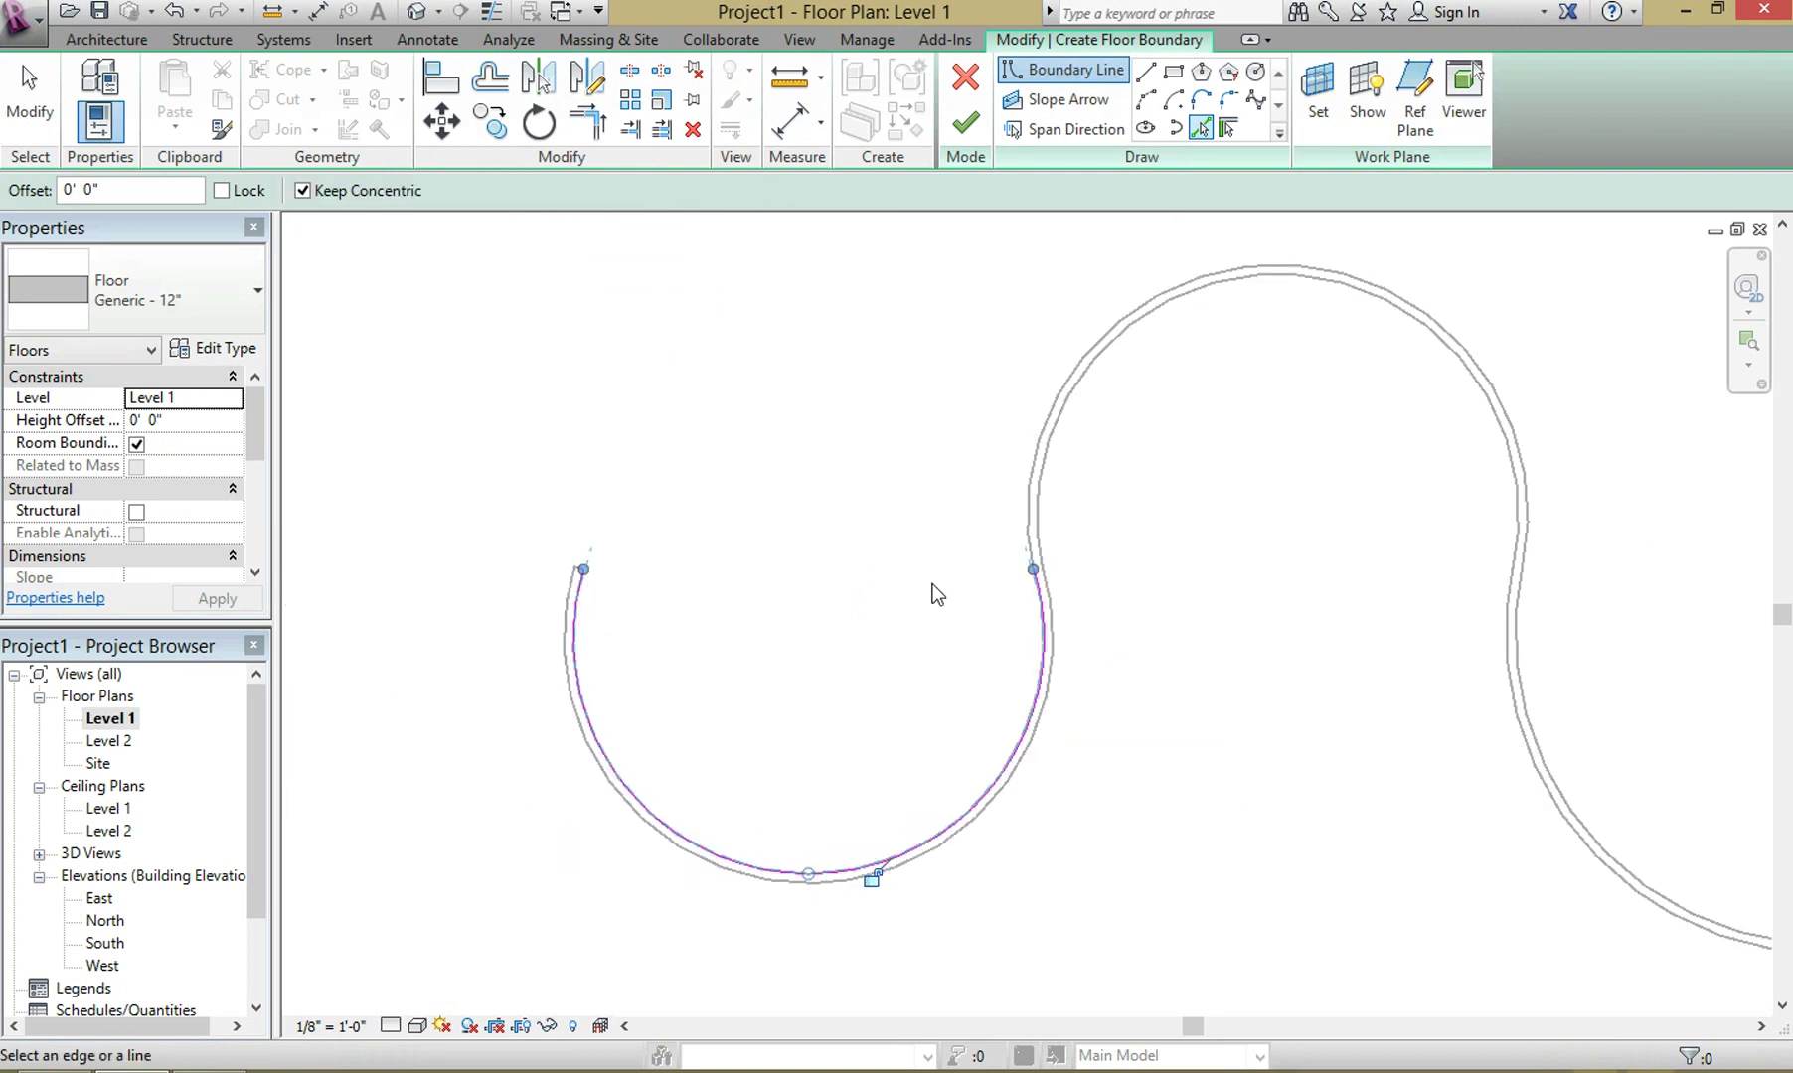
click(1050, 407)
click(1542, 736)
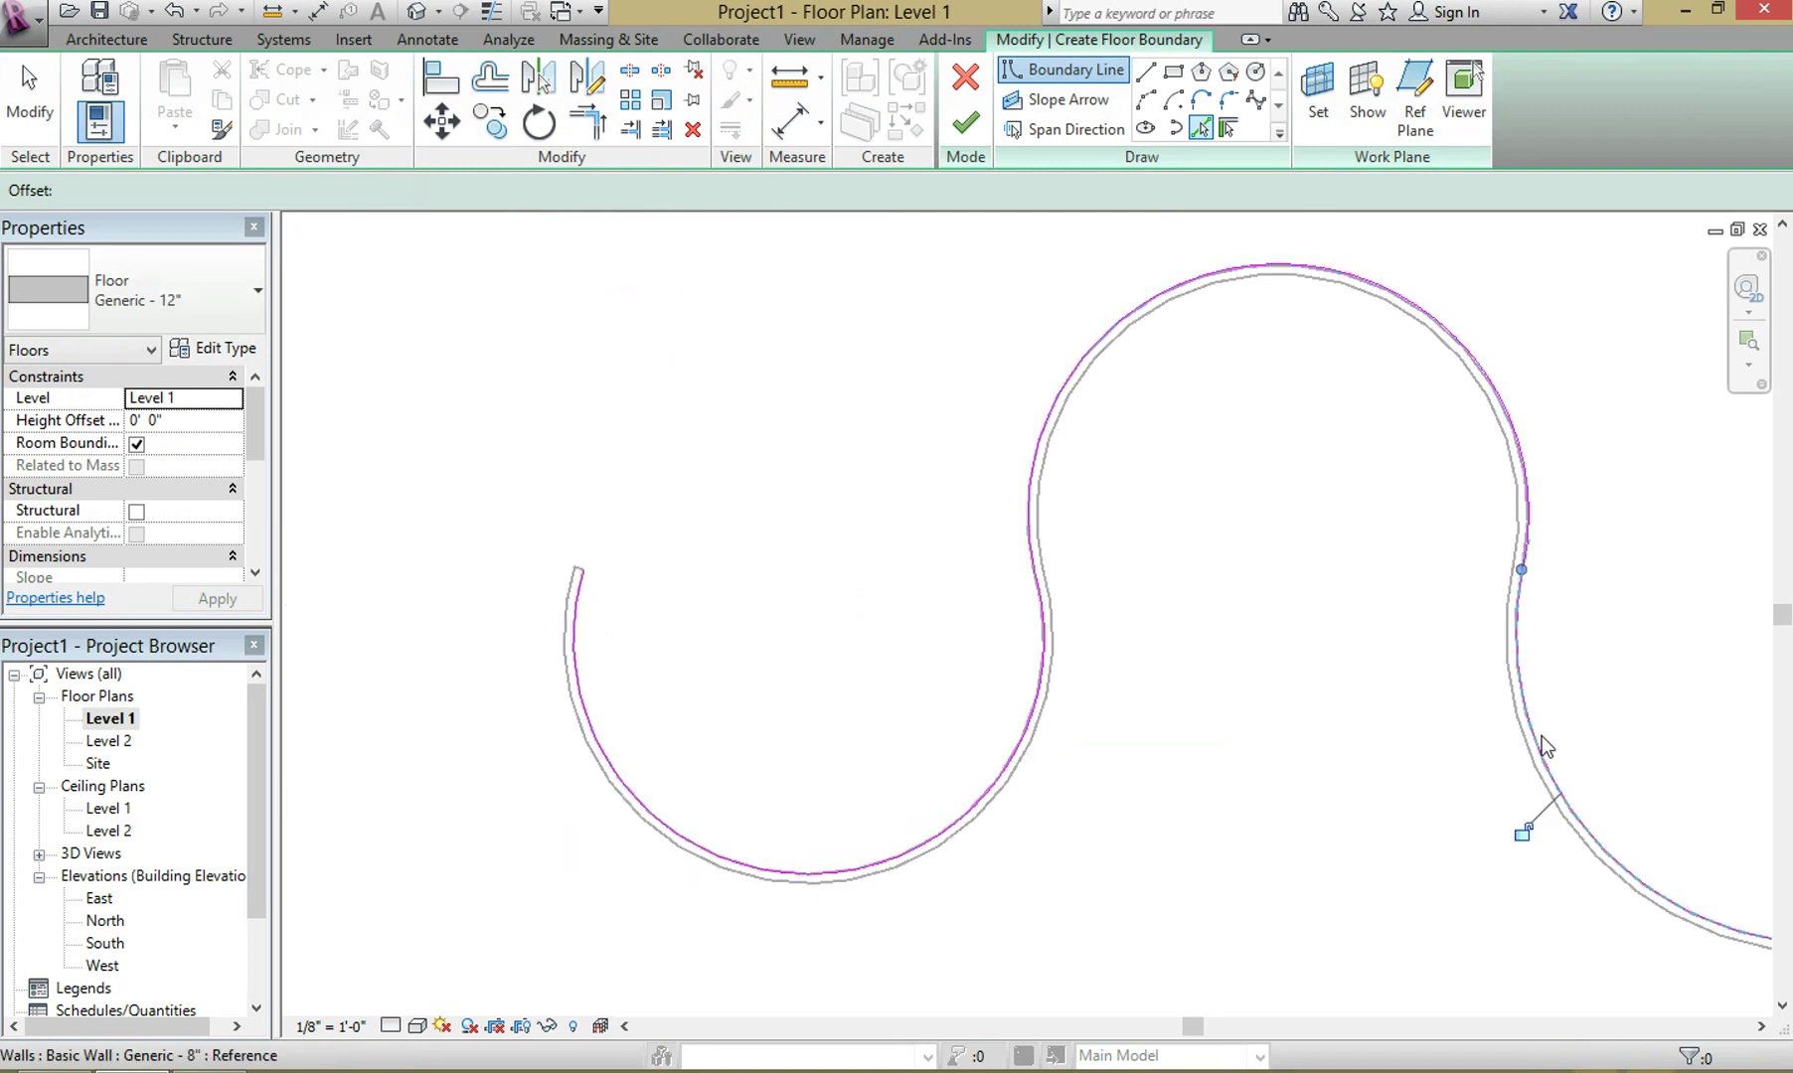
middle_drag(1282, 646, 953, 584)
scroll(1128, 730, down, 2)
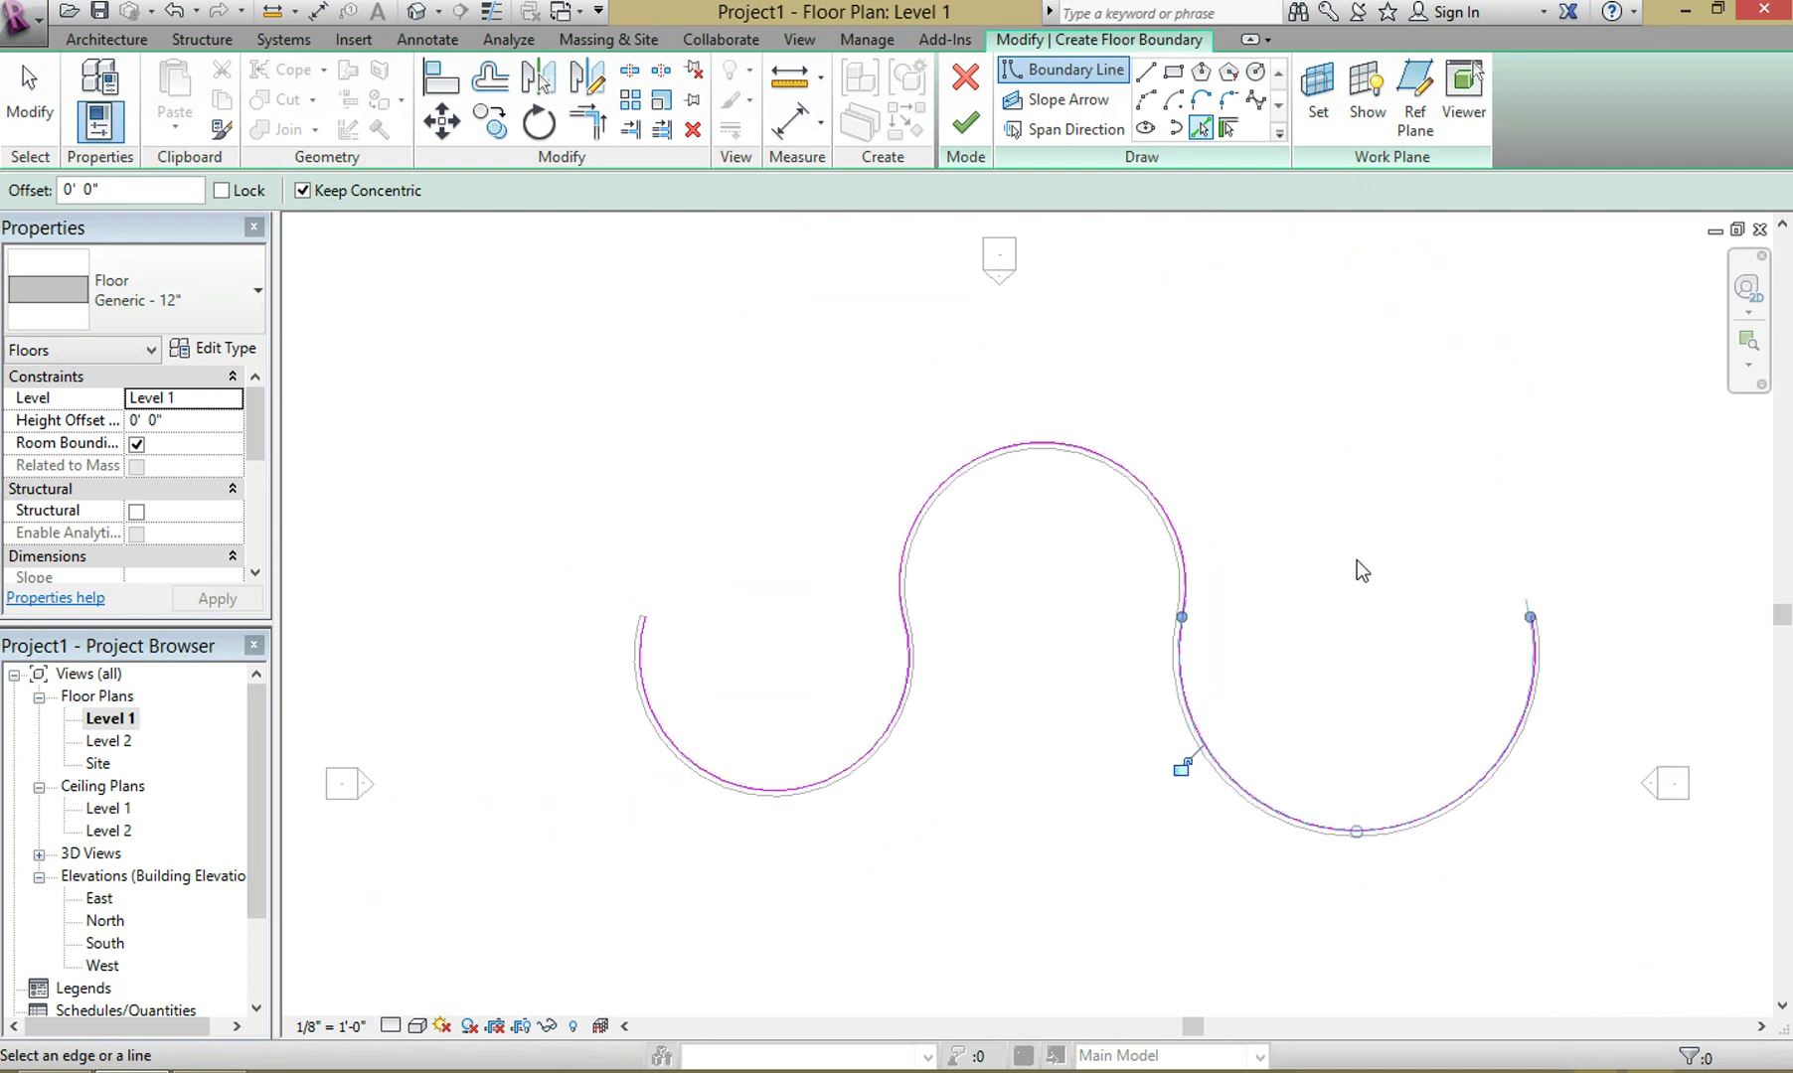
scroll(1318, 372, up, 2)
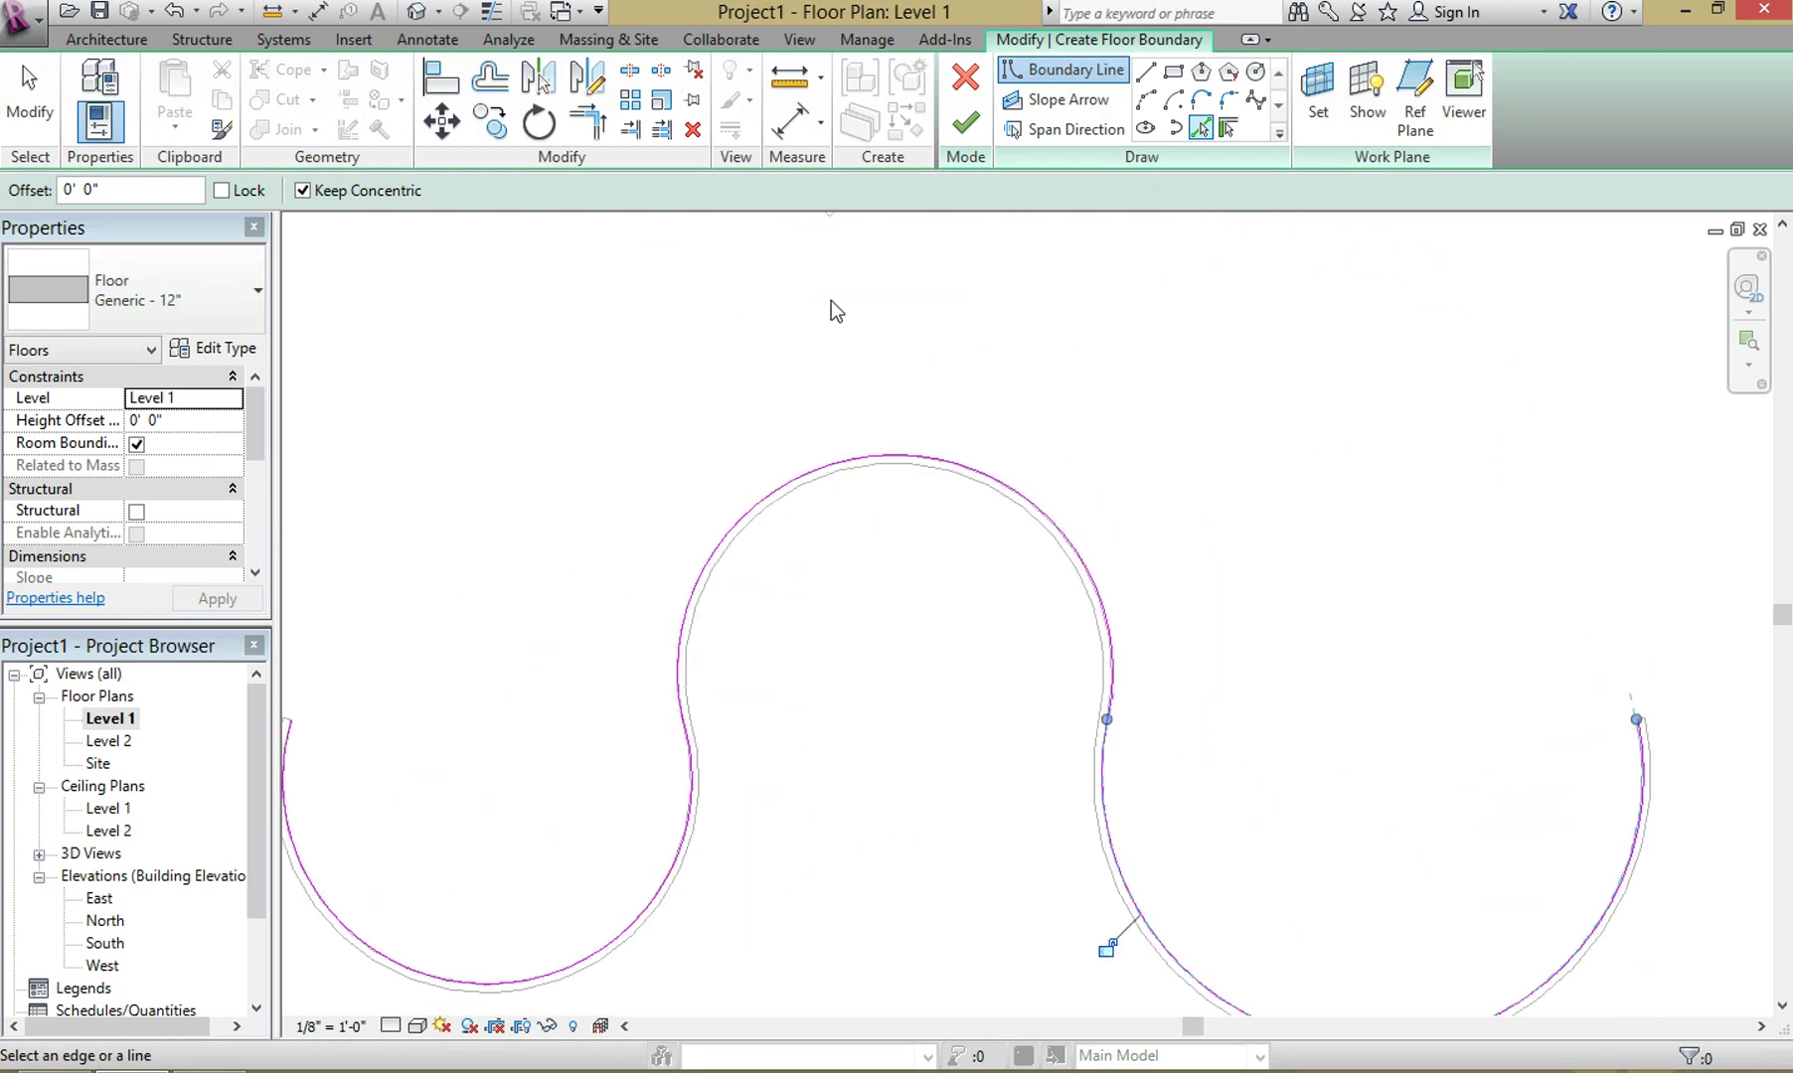
Pick the lower-left, upper and right walls again for boundary arcs offset 5' 0"
scroll(472, 335, up, 1)
middle_drag(472, 335, 739, 280)
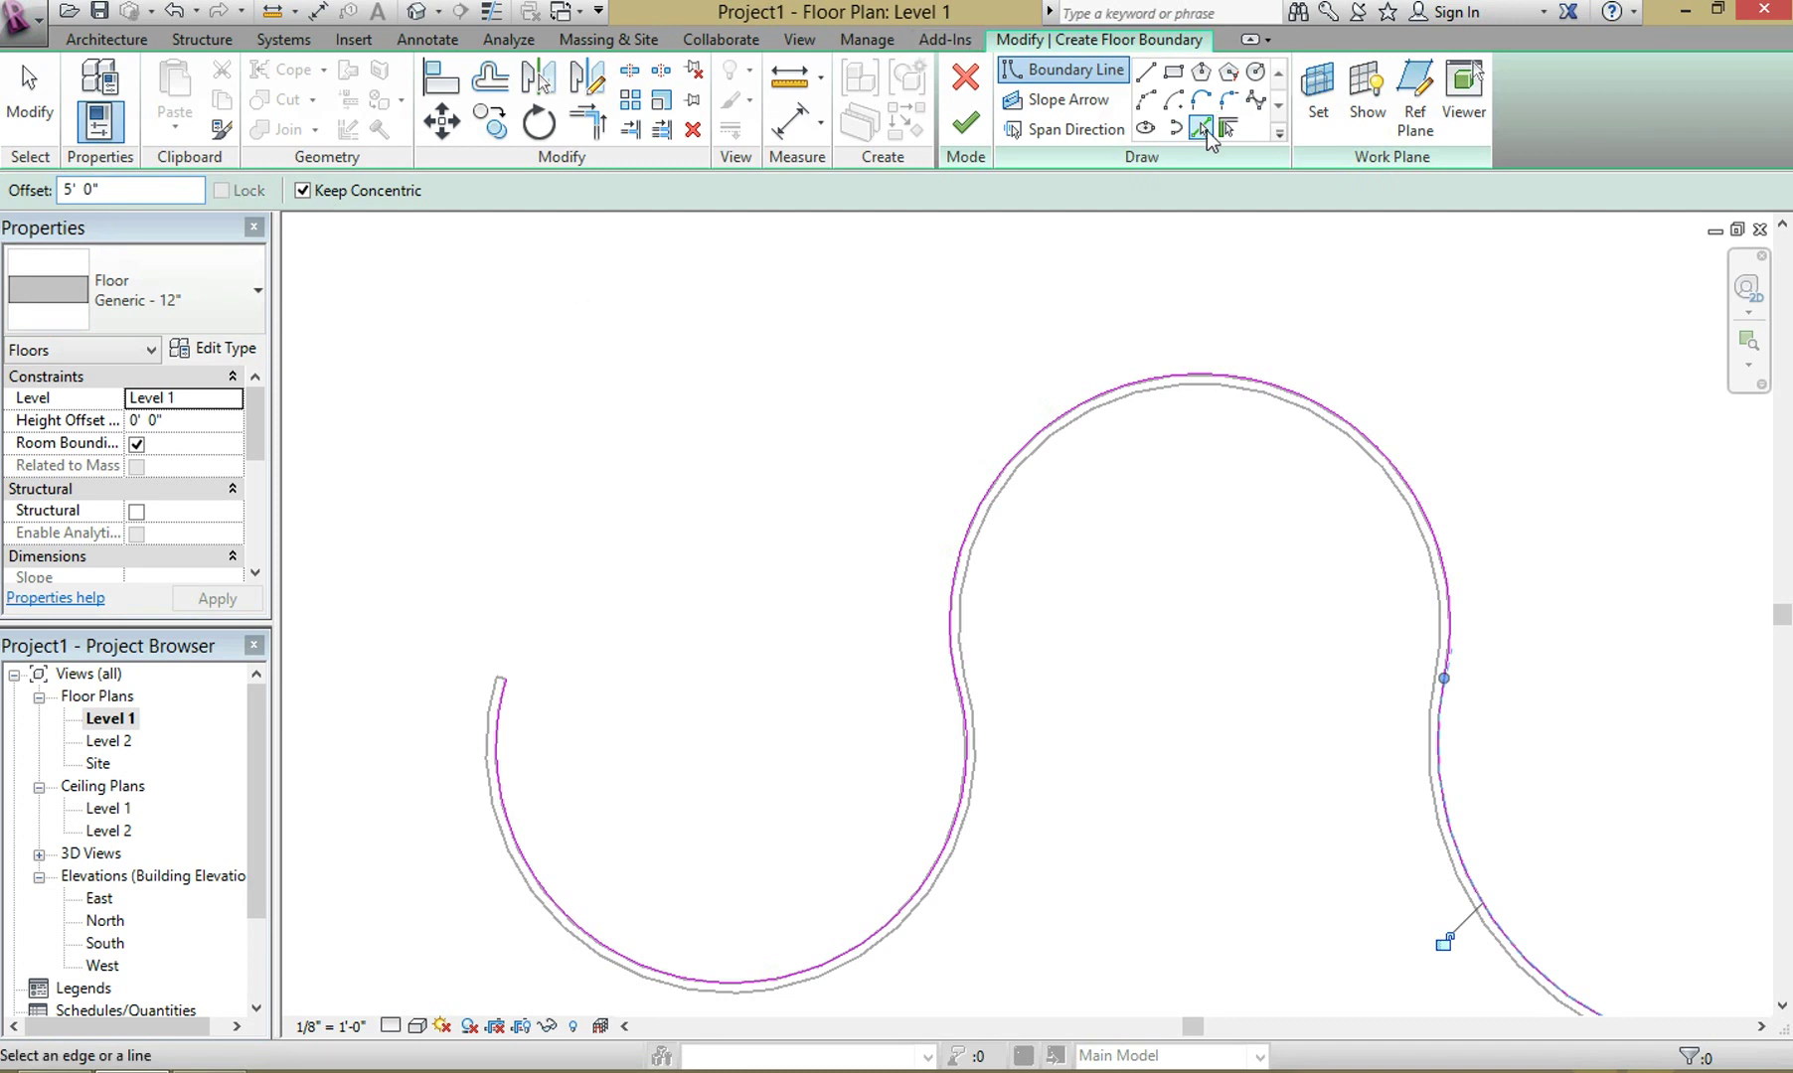
middle_drag(666, 914, 711, 787)
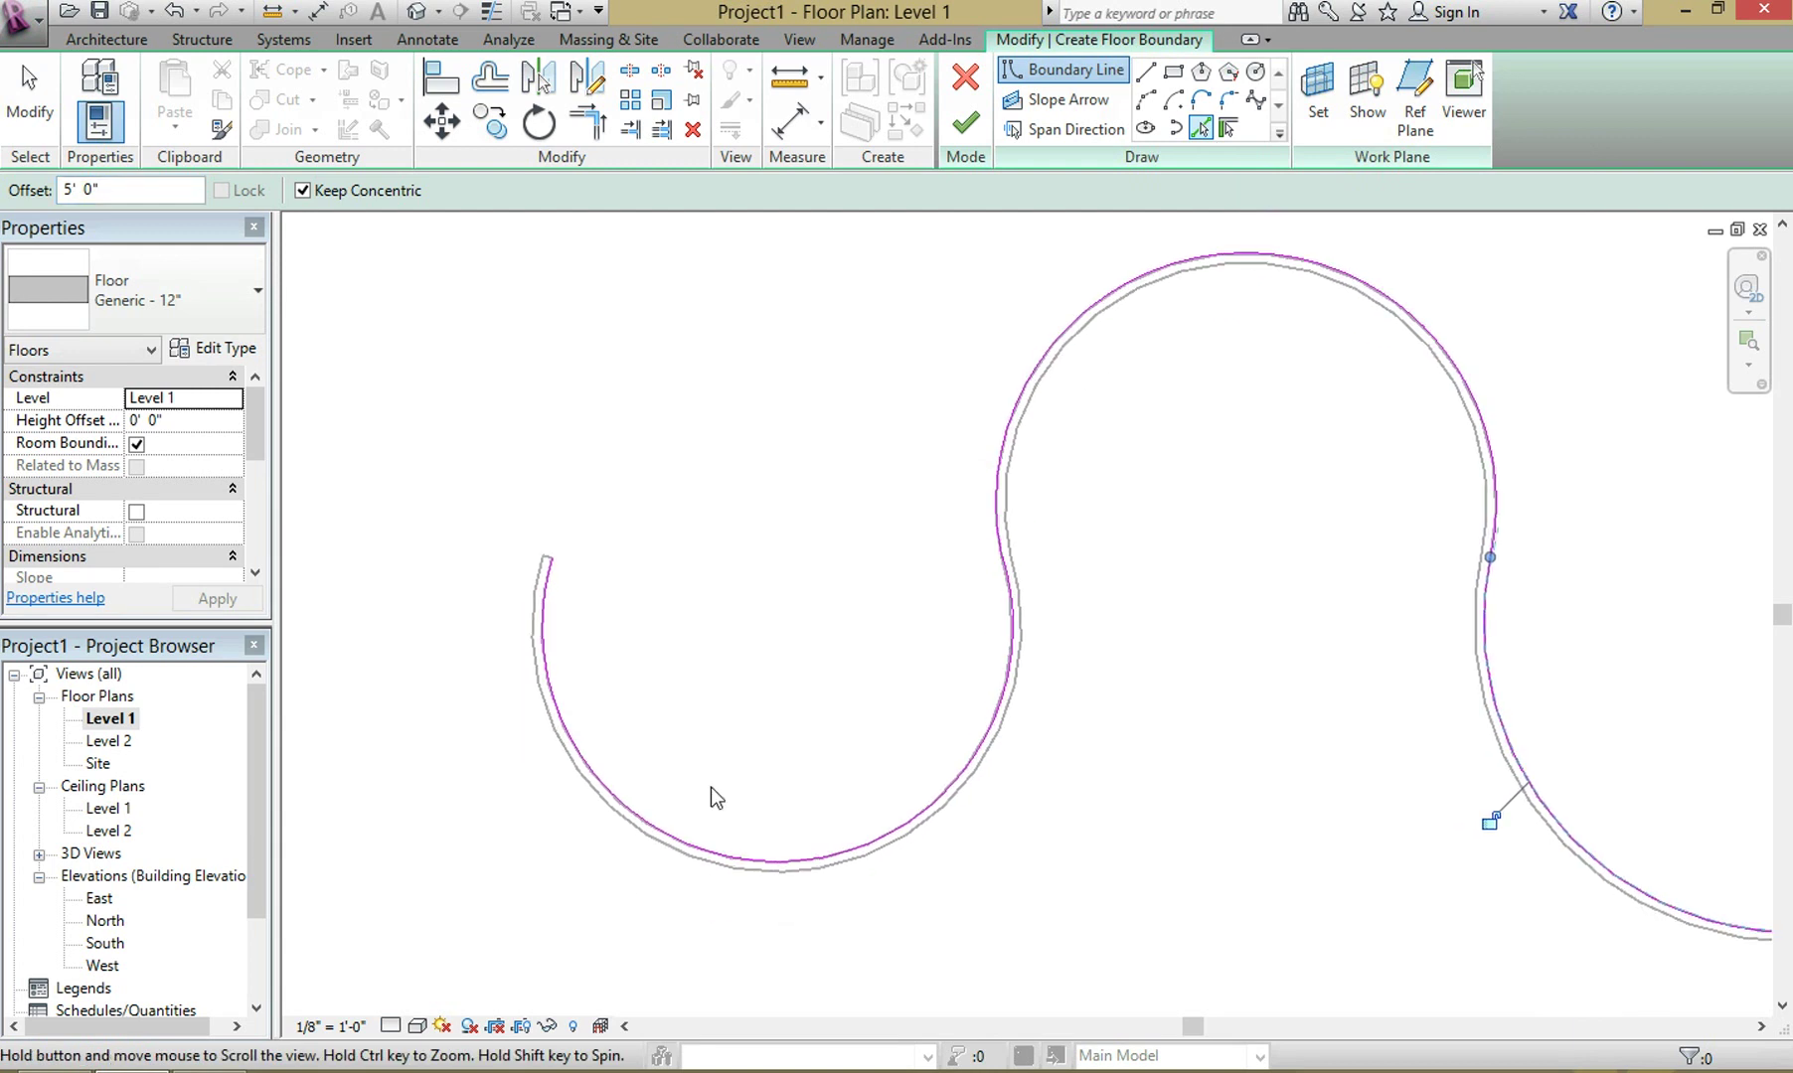
click(692, 842)
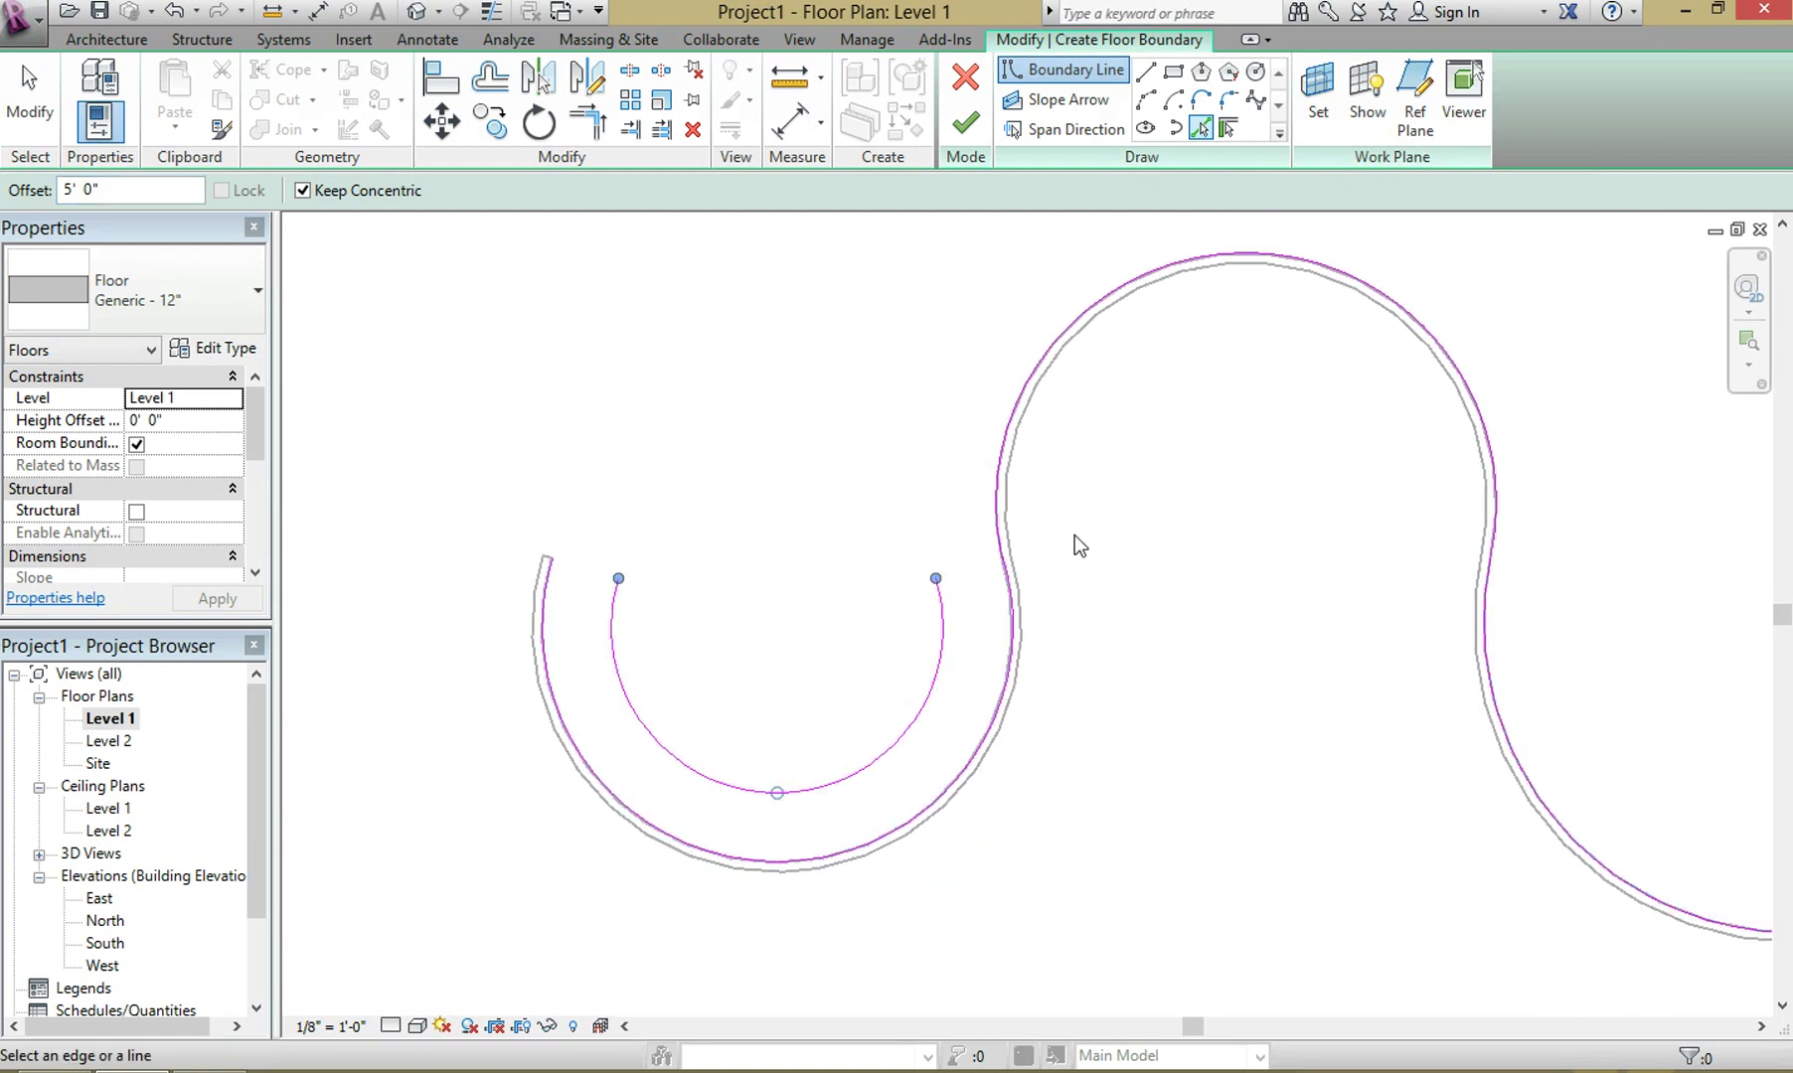
click(1012, 435)
scroll(1053, 492, down, 1)
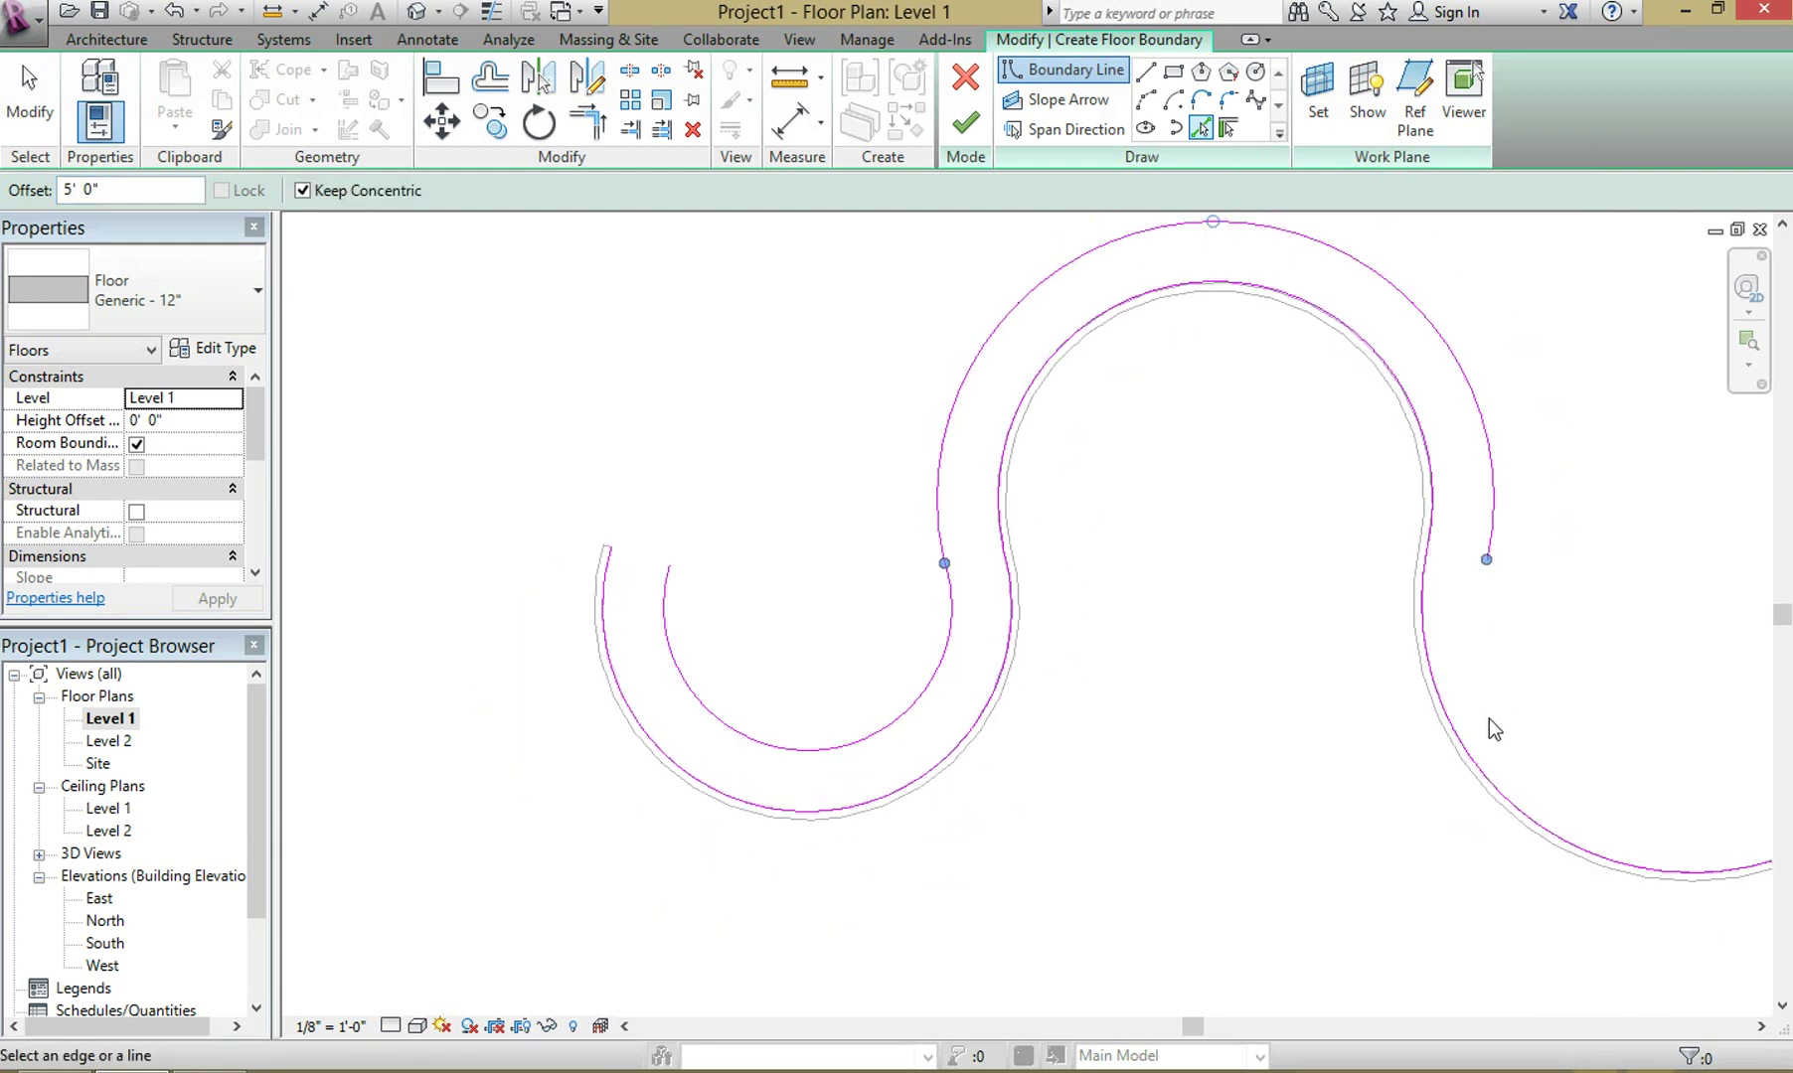
scroll(1290, 721, down, 1)
middle_drag(1291, 722, 965, 744)
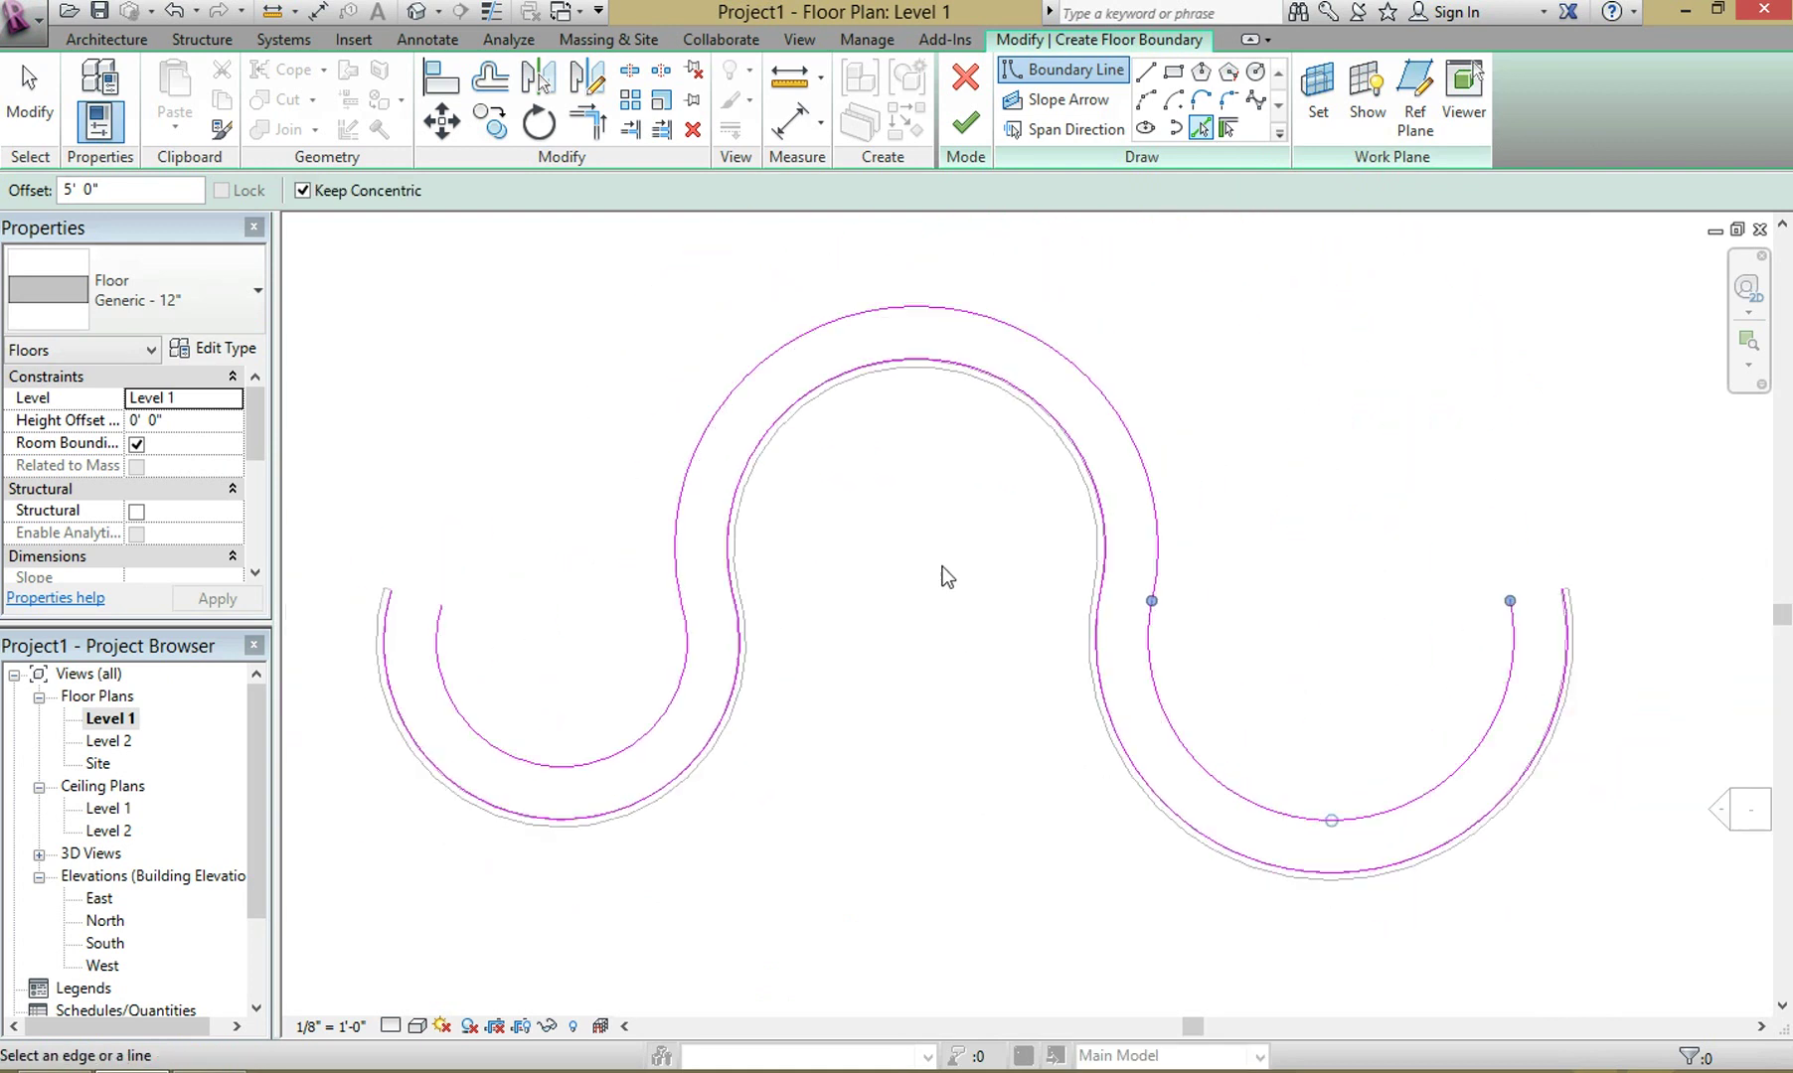
scroll(943, 566, up, 1)
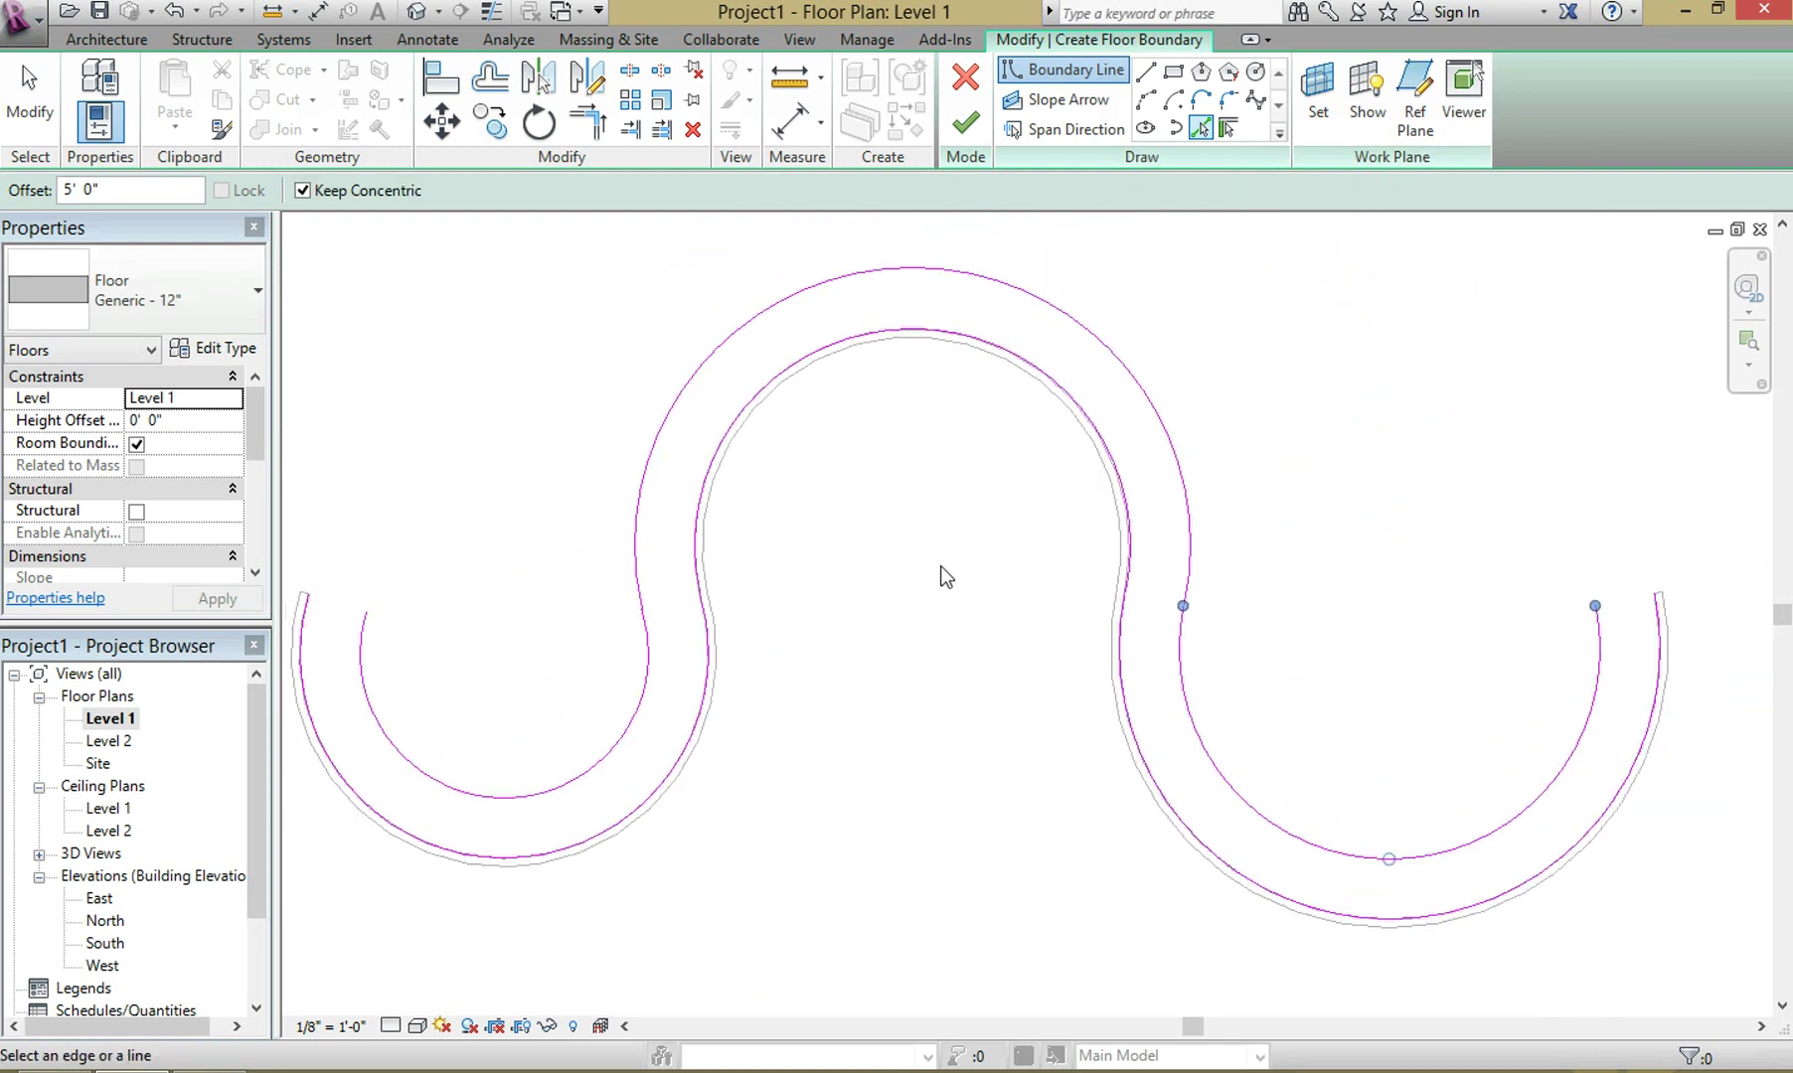
With the Line tool at offset 0, draw a line closing the boundary's left end
click(1151, 74)
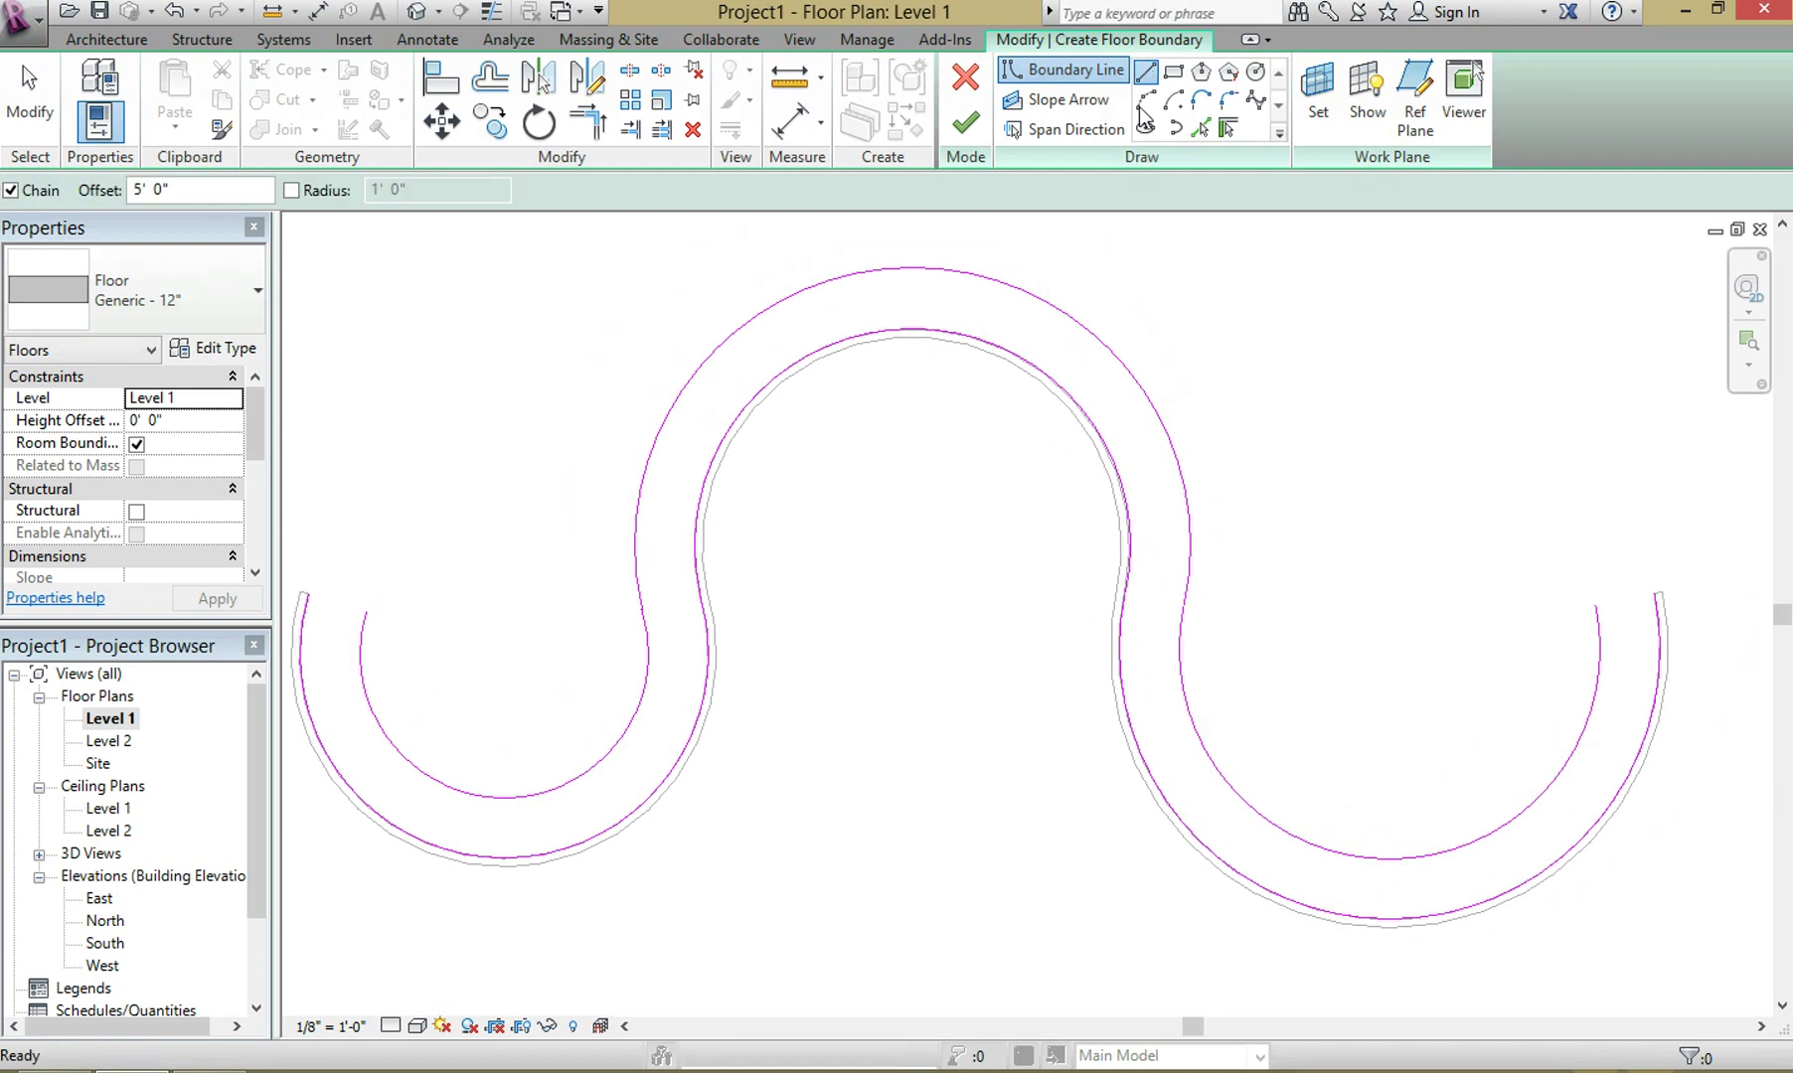
click(310, 596)
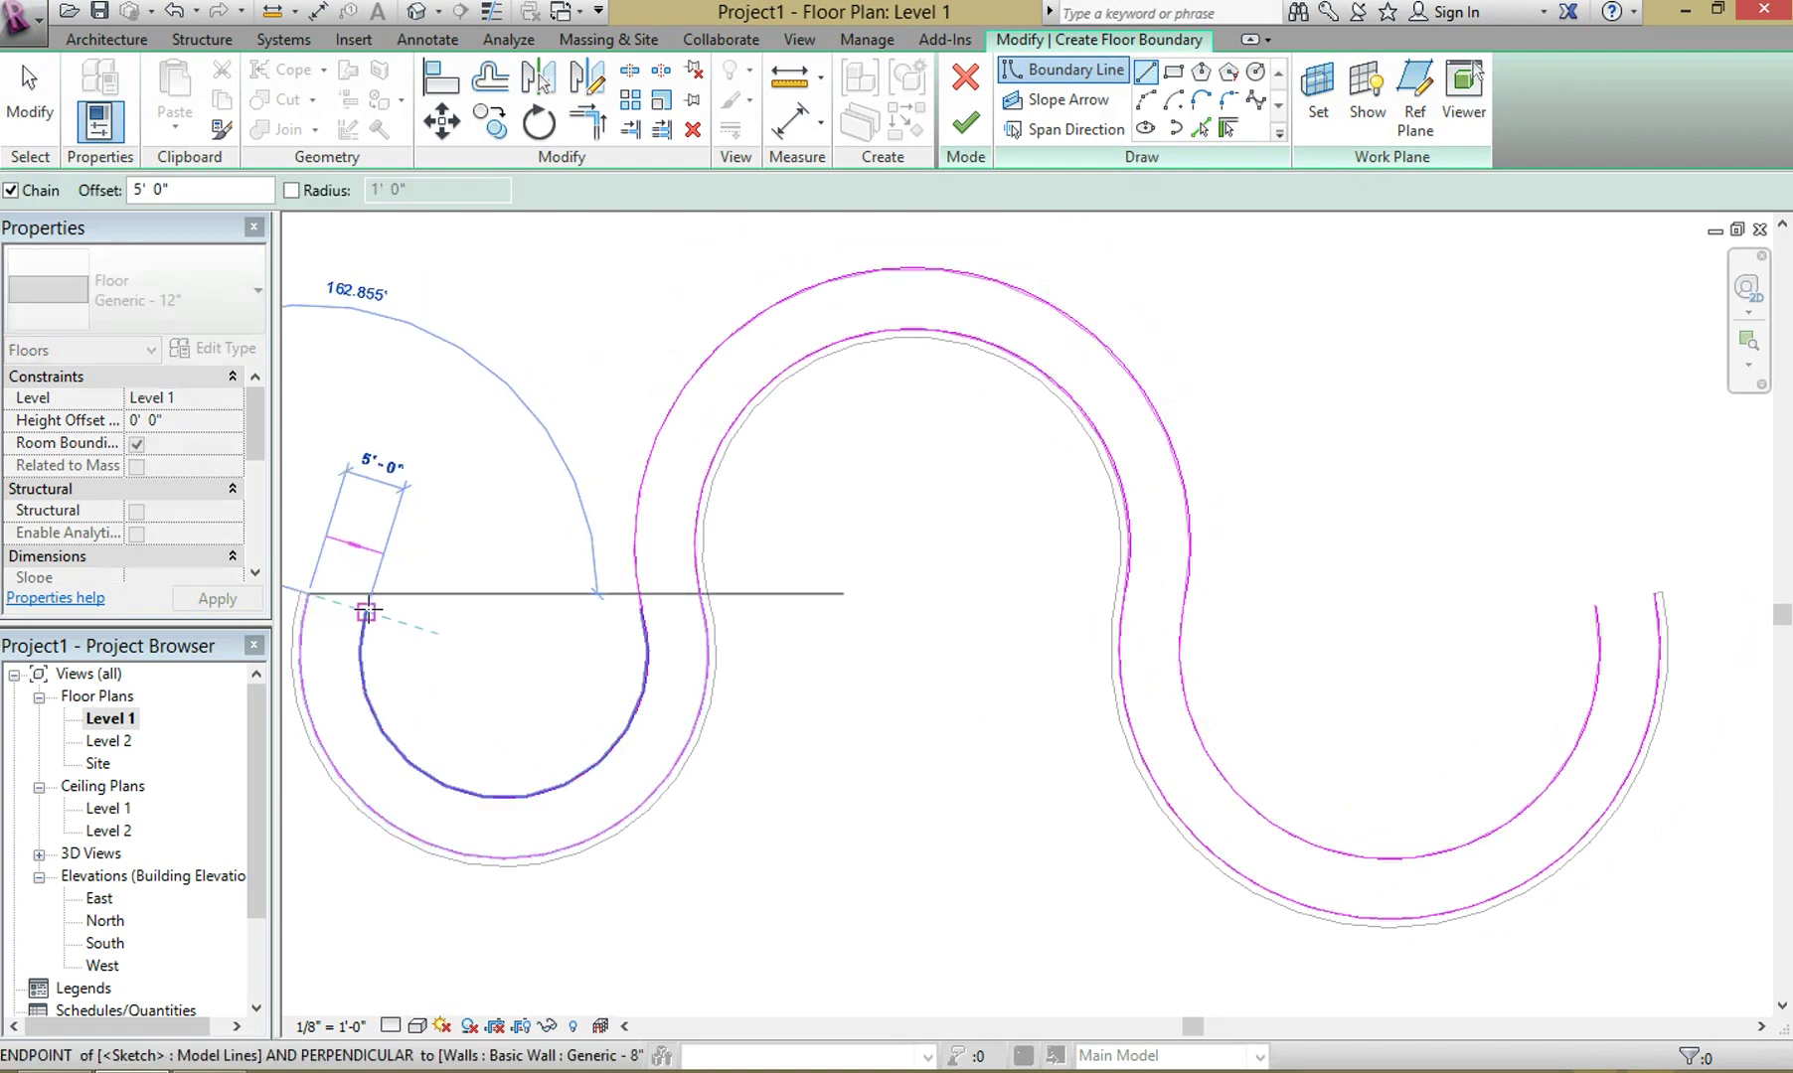
key(Escape)
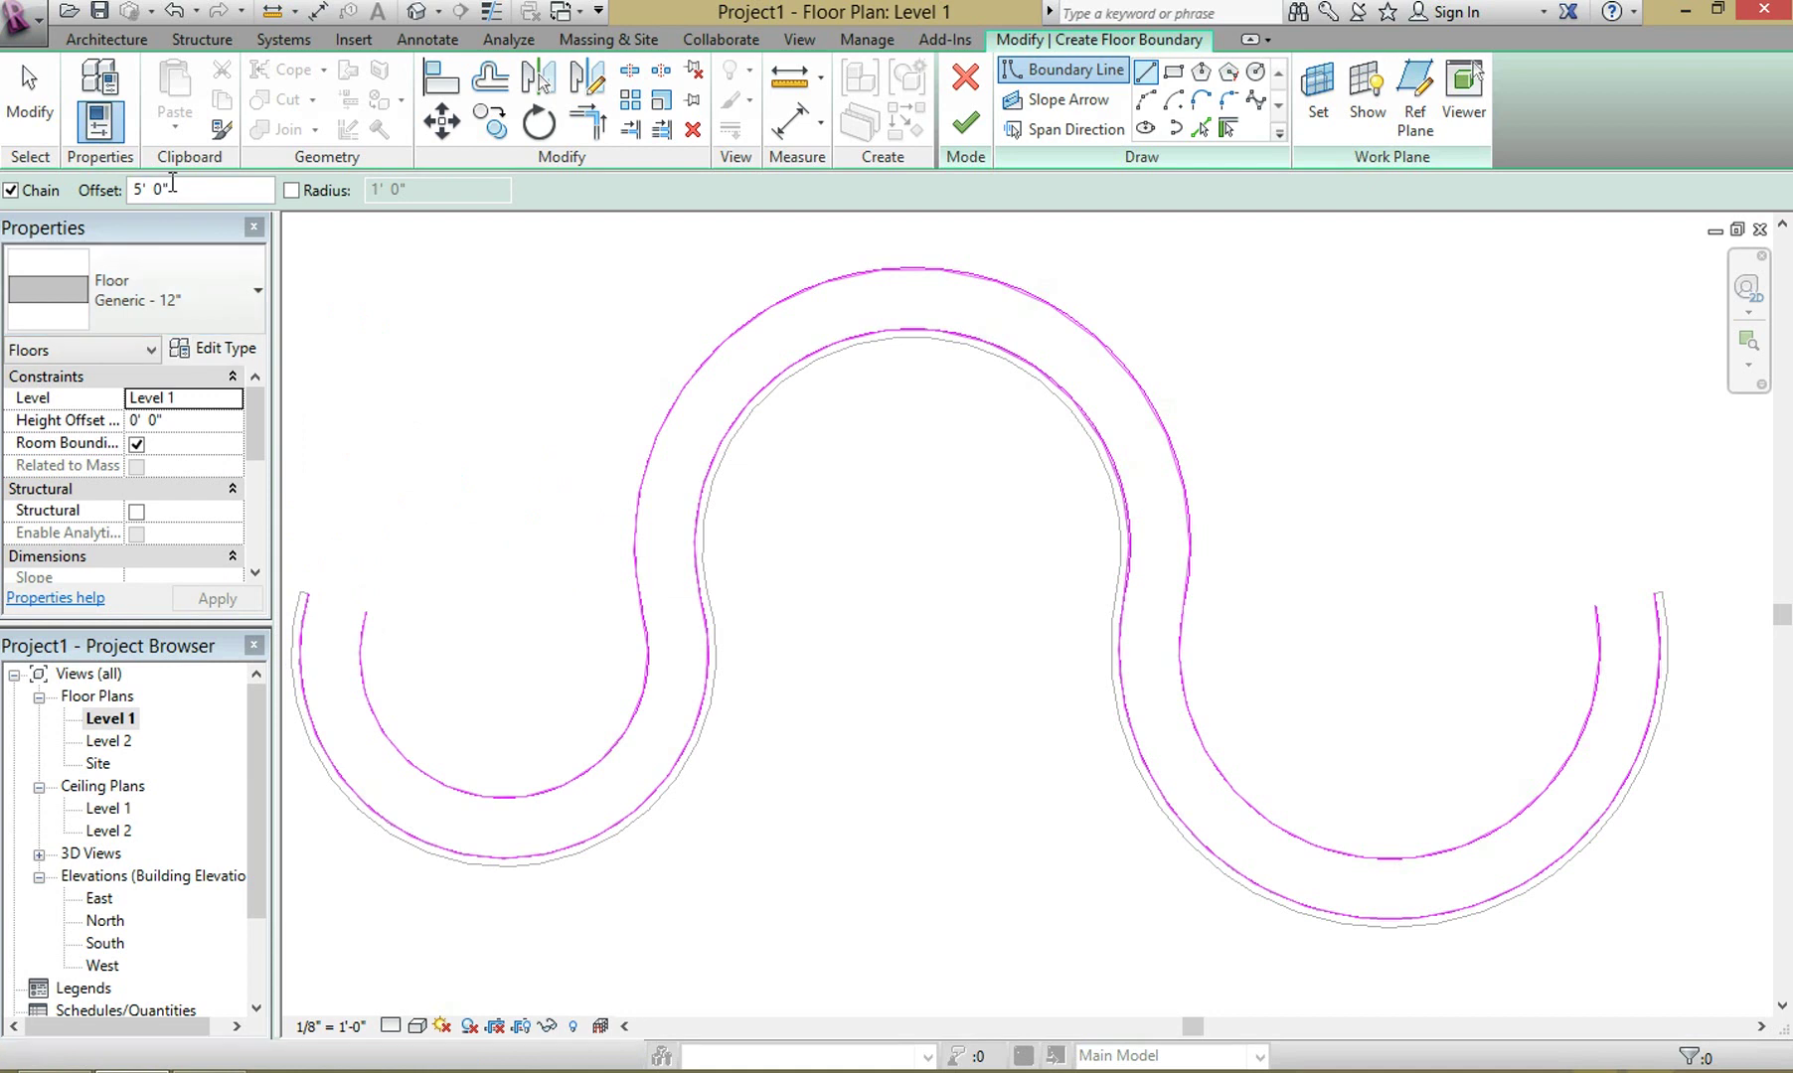
text(0)
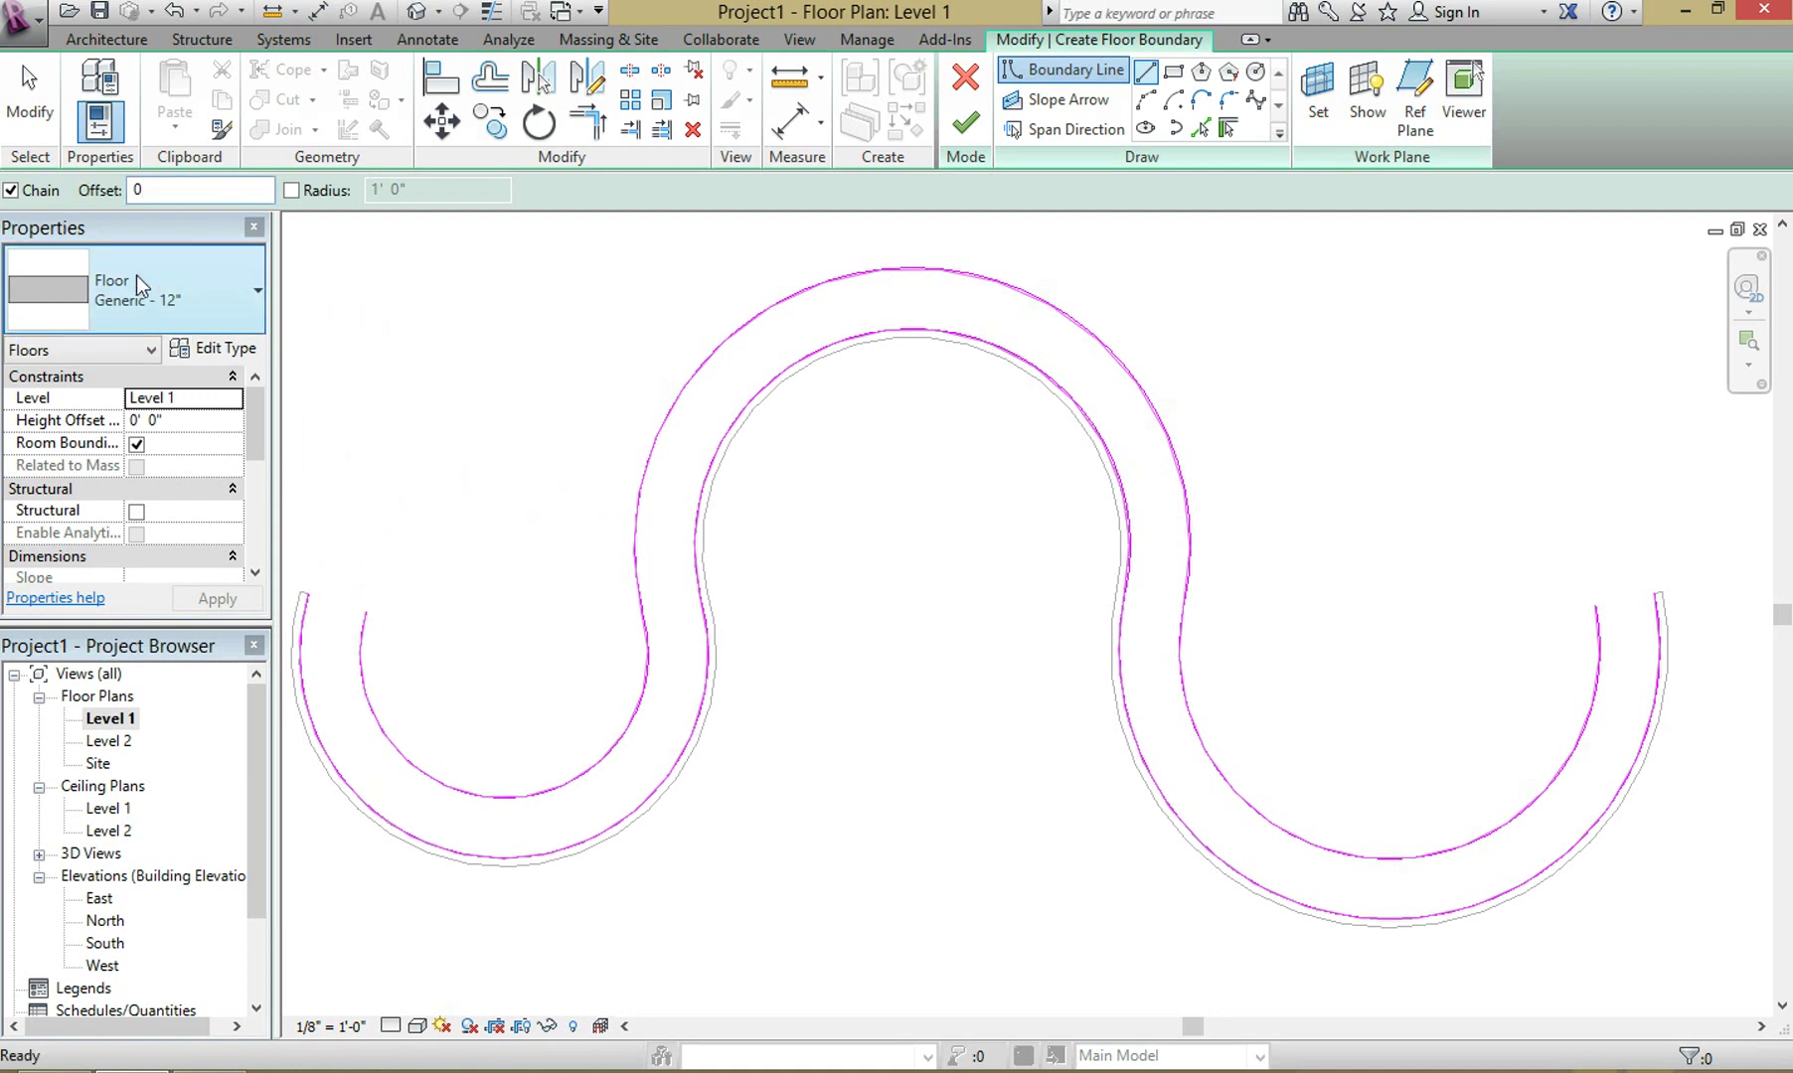
click(308, 604)
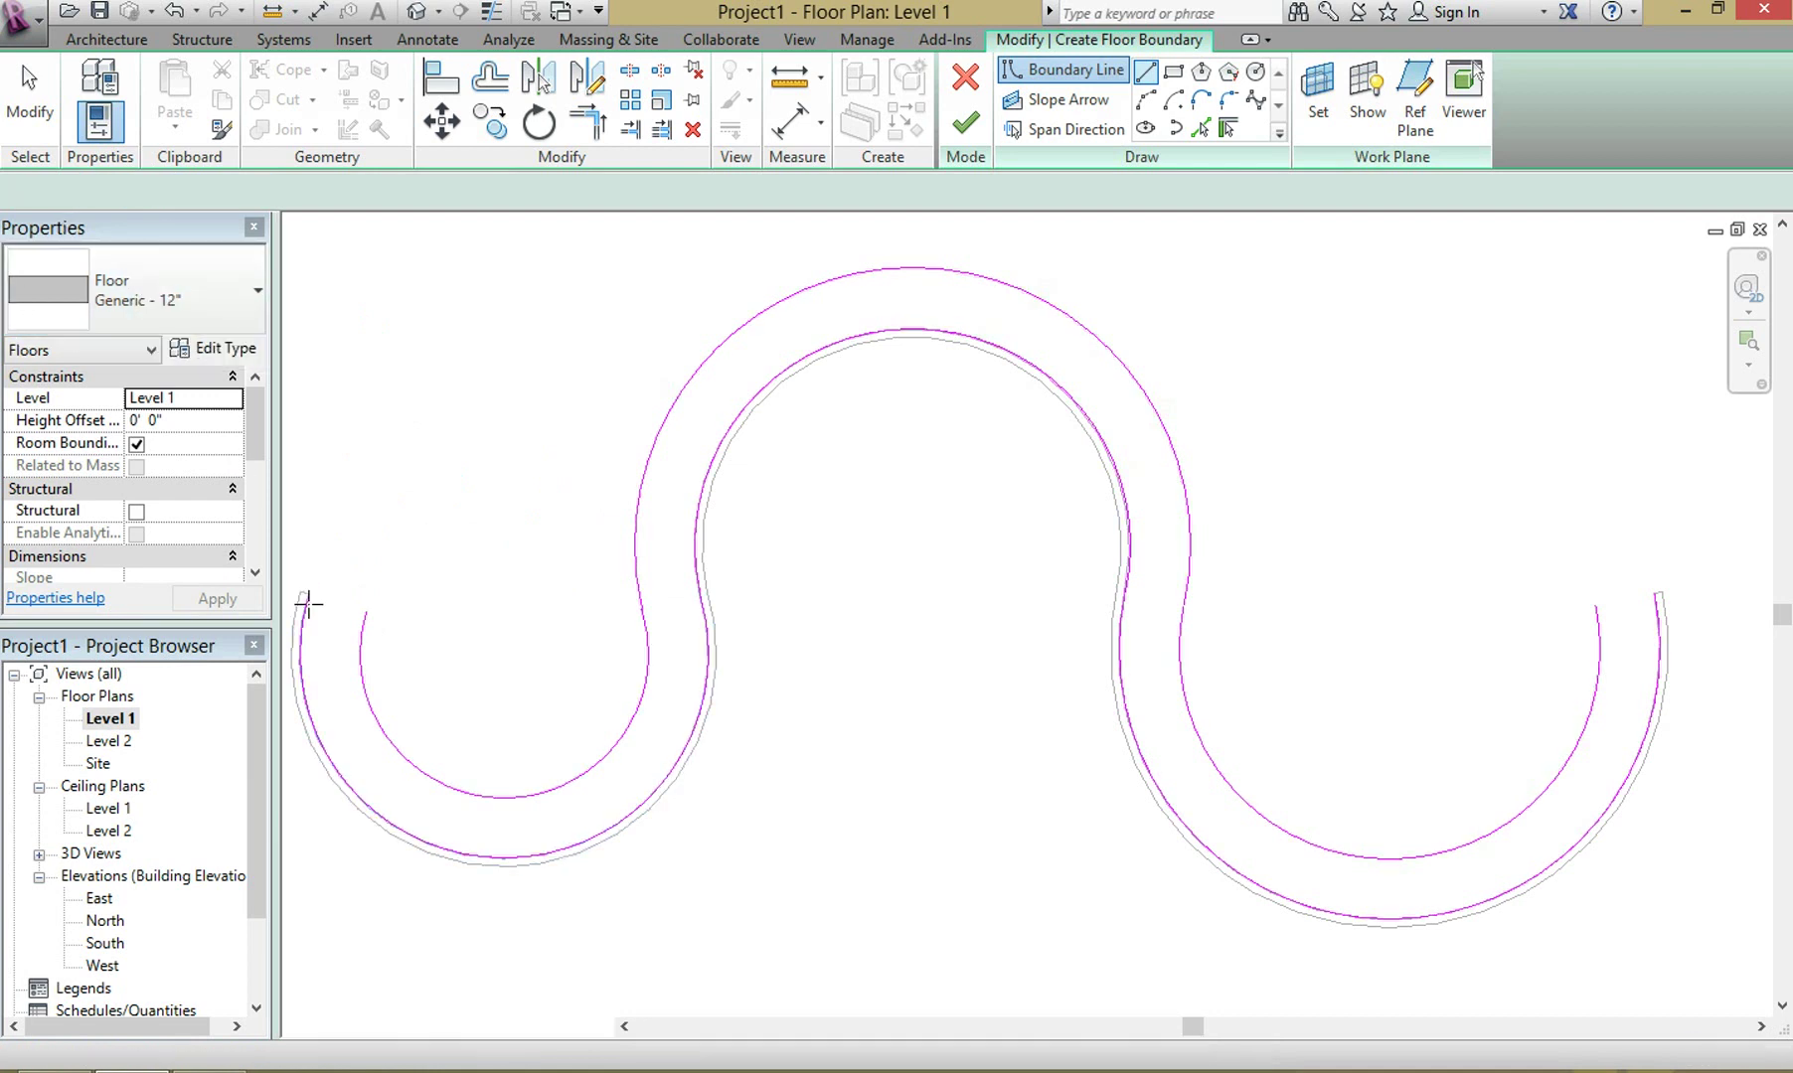
click(364, 612)
key(Escape)
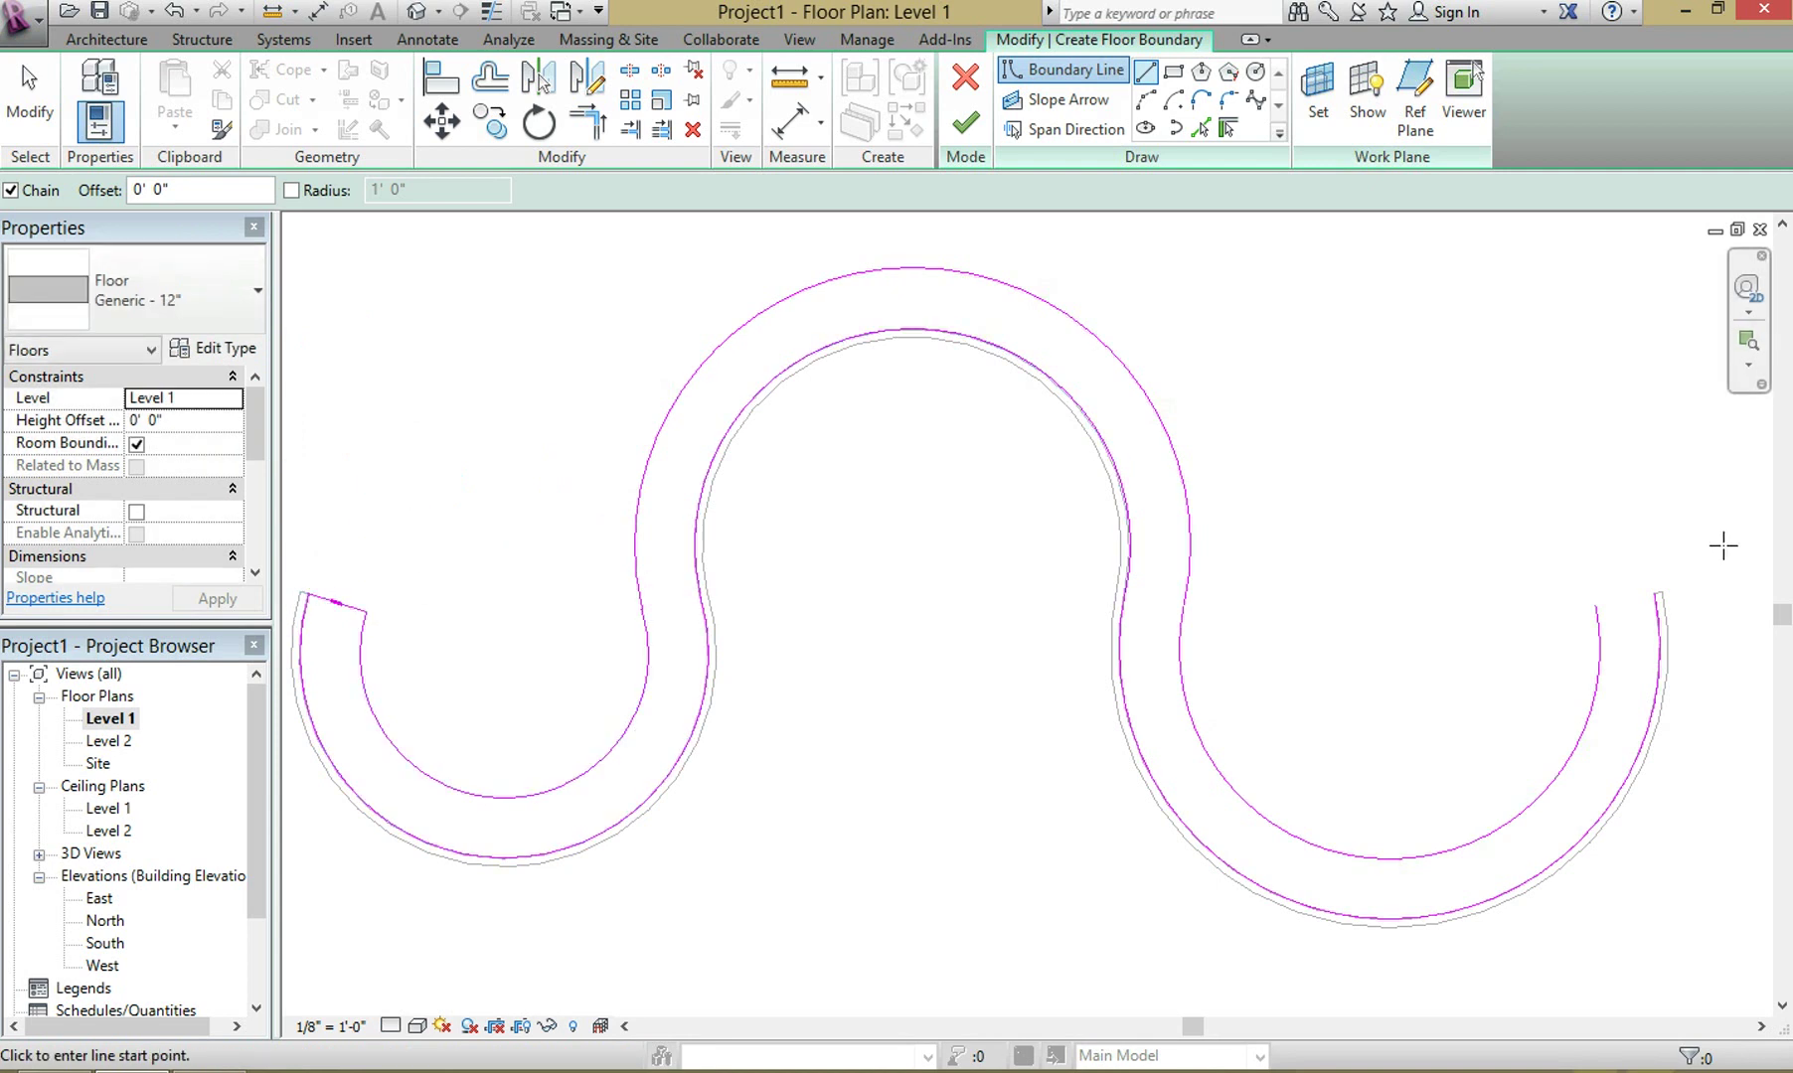
Draw a line closing the boundary's right end and zoom to the whole S-shaped sketch
scroll(1693, 596, up, 5)
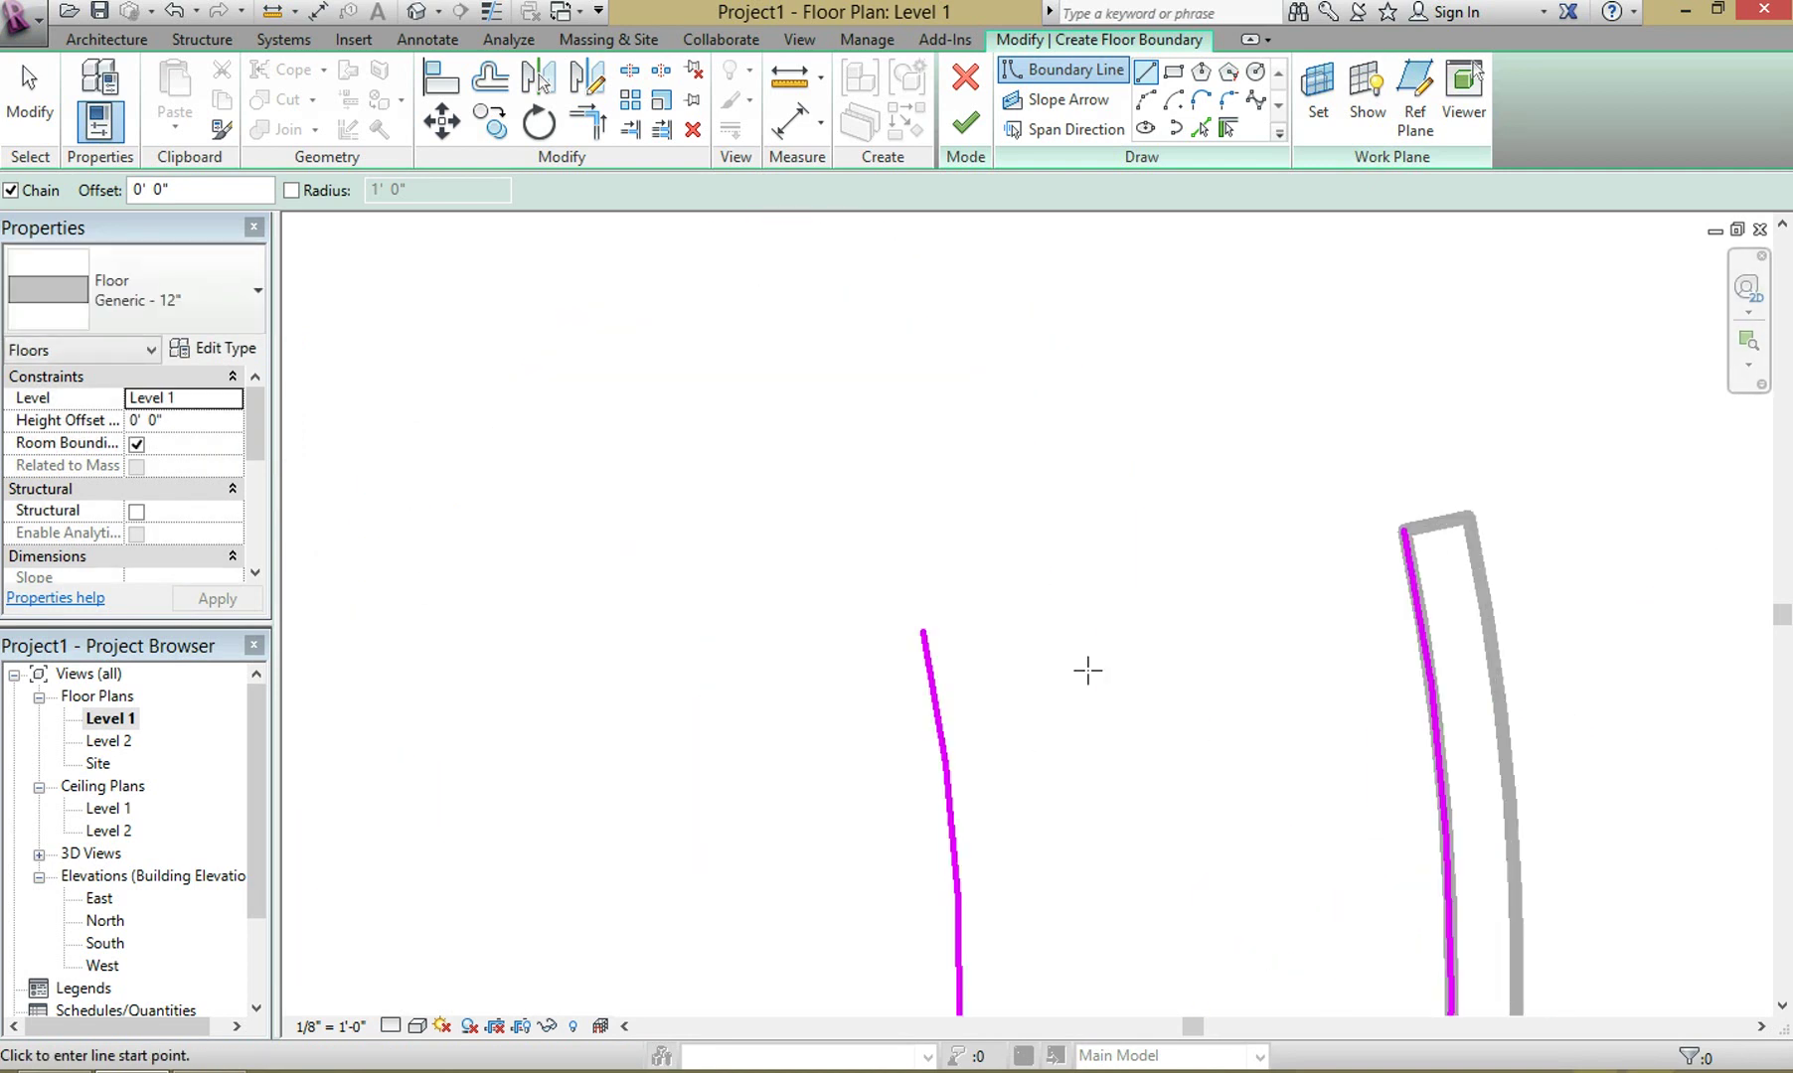
click(924, 630)
click(1403, 531)
scroll(1591, 407, down, 5)
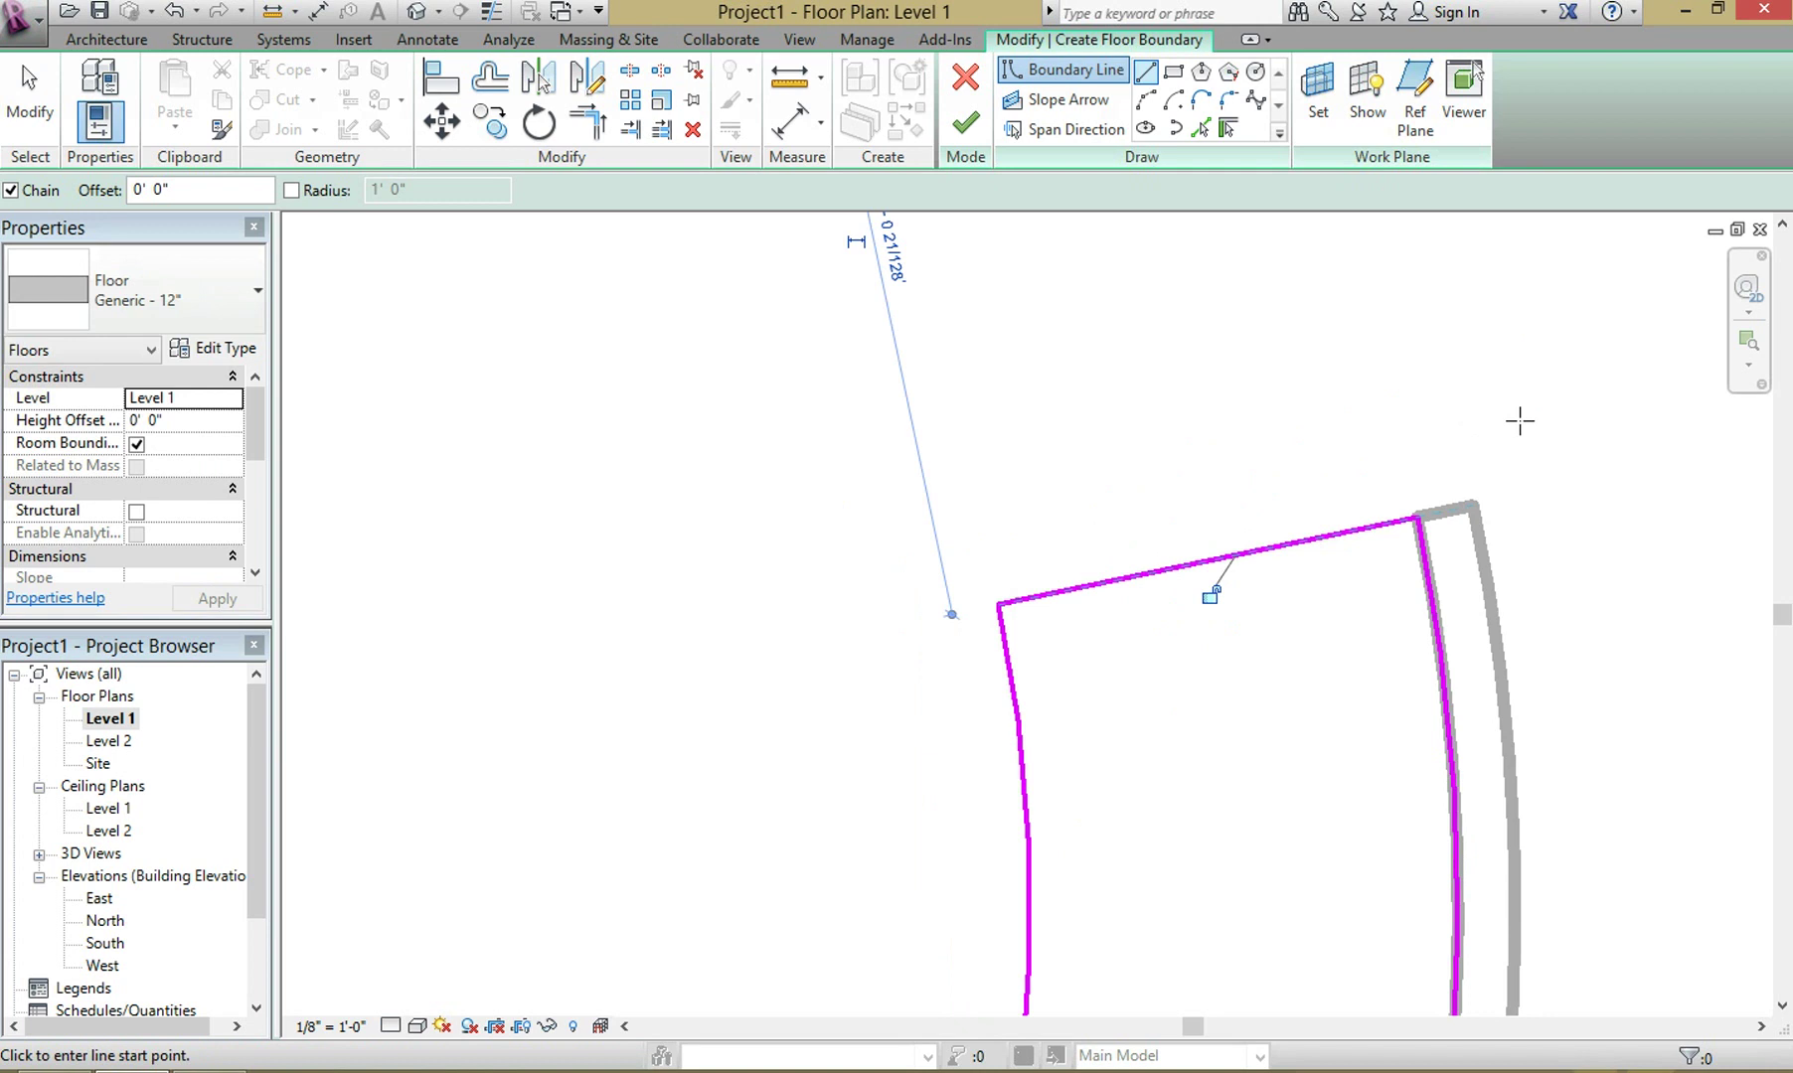
middle_drag(1098, 691, 1060, 752)
scroll(1060, 752, up, 1)
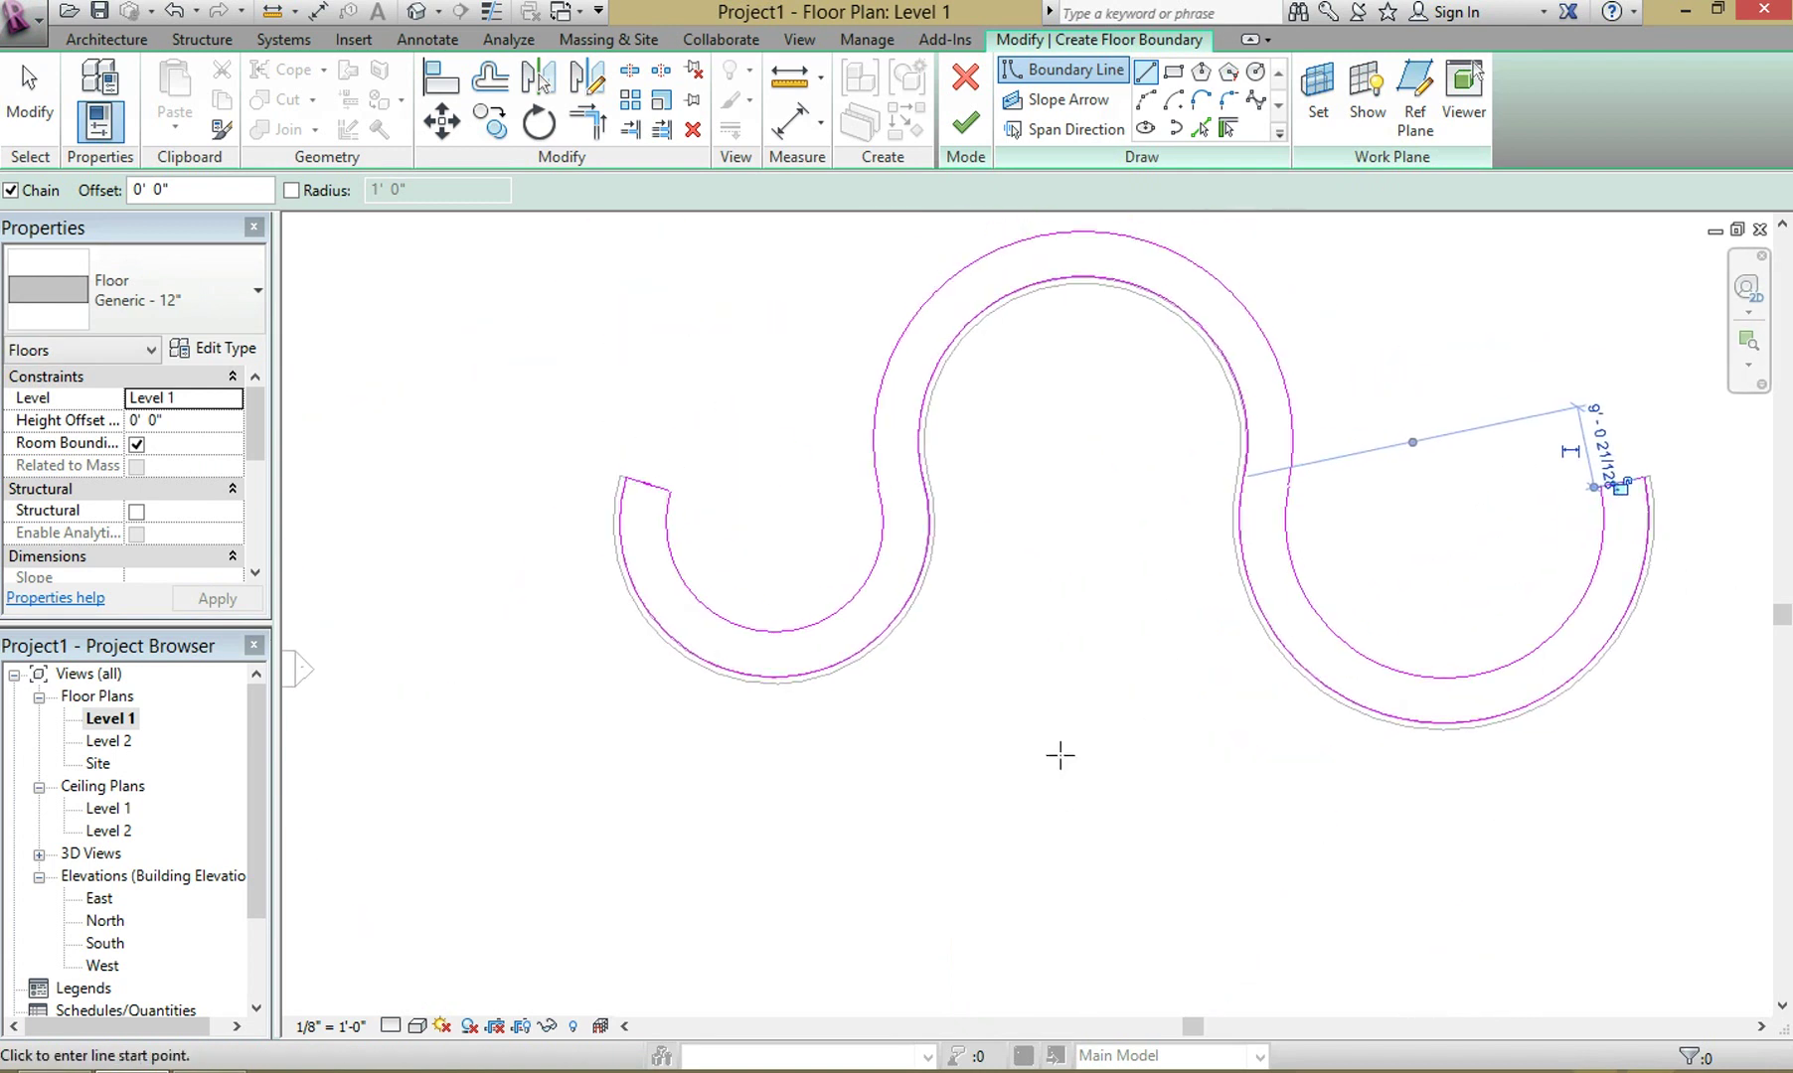
Finish the floor sketch and orbit the default 3D view of floor and walls
click(956, 129)
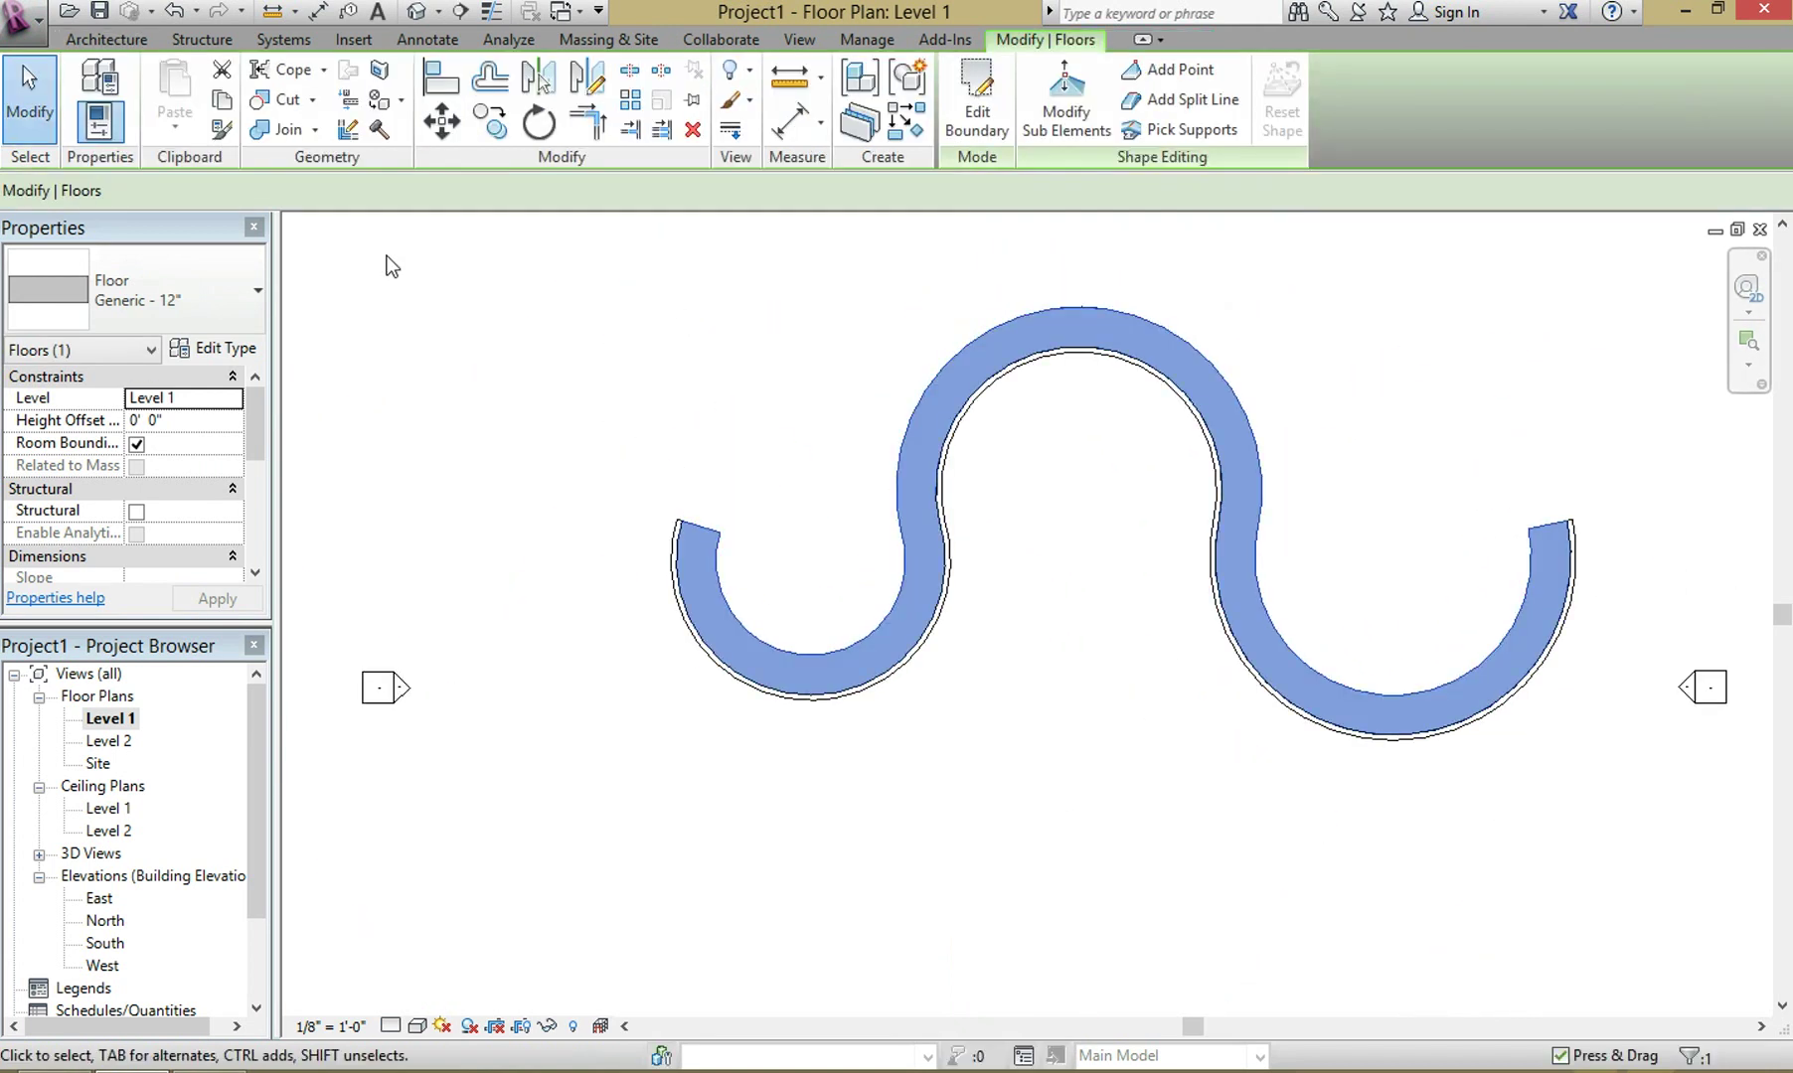
click(417, 13)
shift+middle_drag(724, 452, 1157, 648)
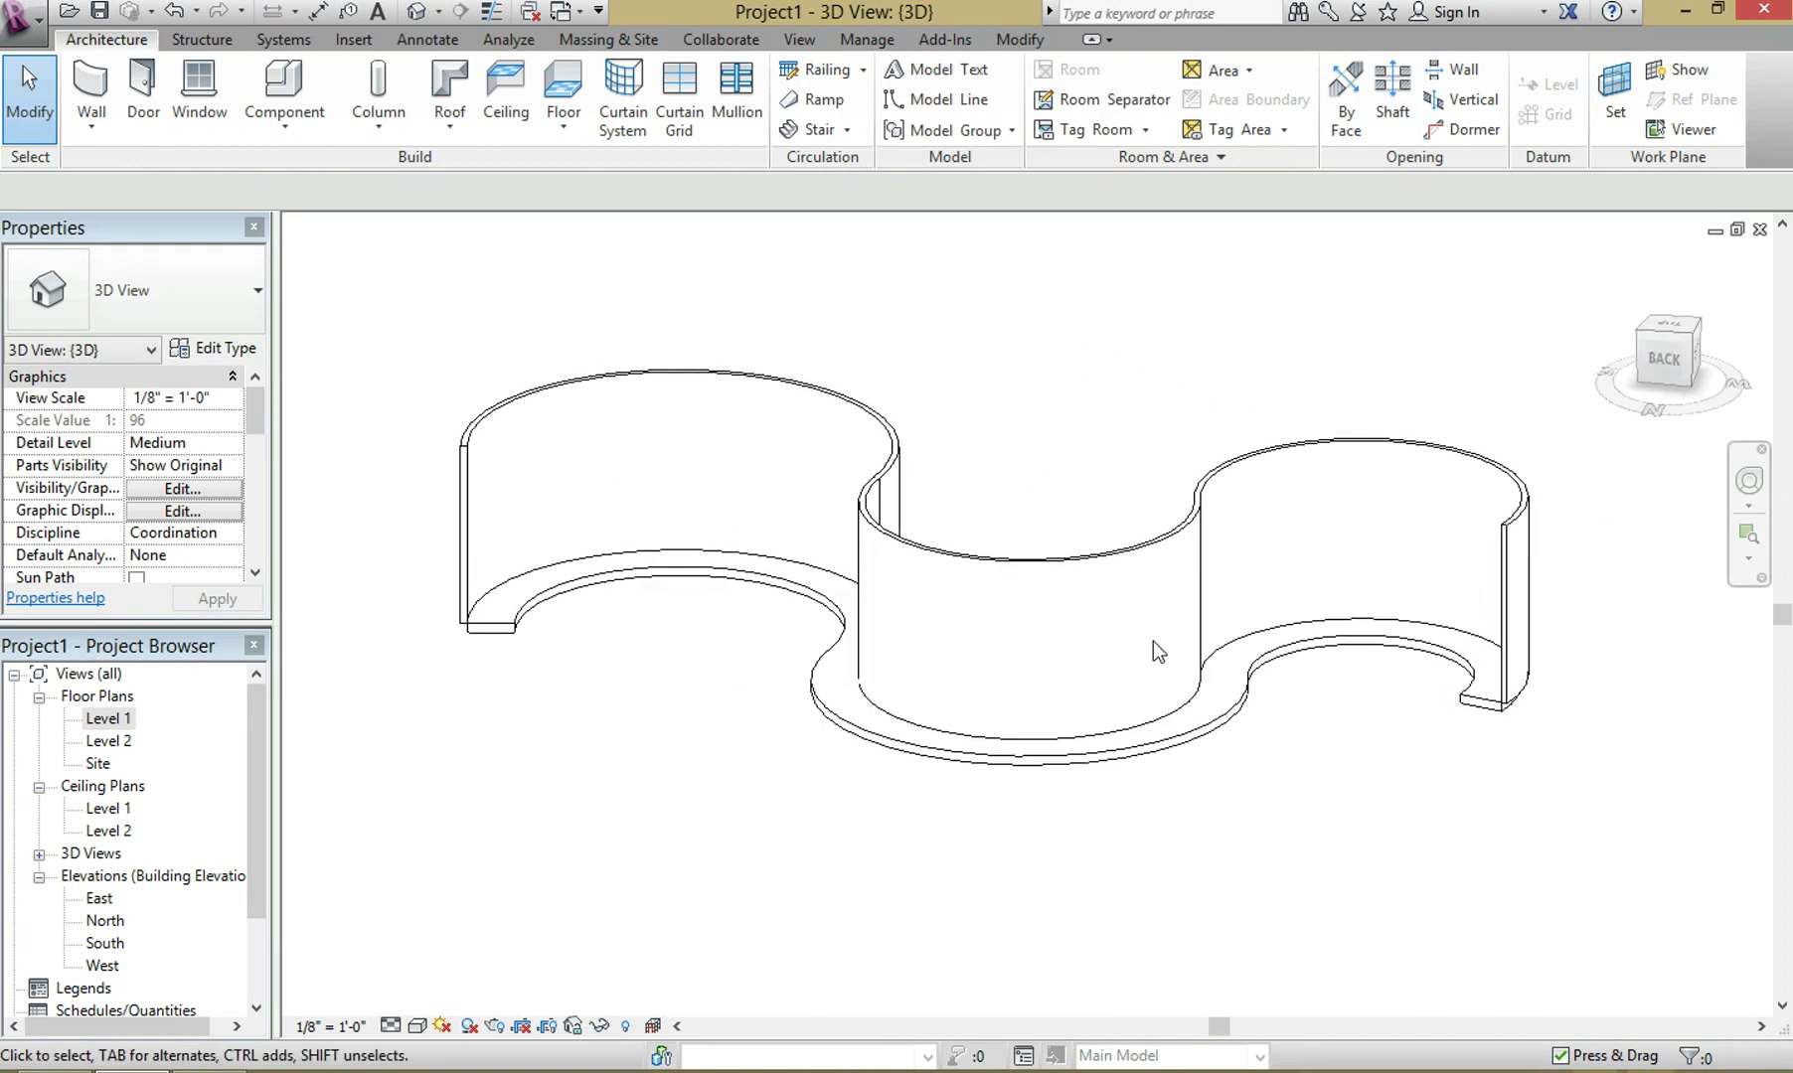
Raise the floor's shape point at the curve's edge to 2' via Modify Sub Elements
click(1158, 743)
click(1072, 132)
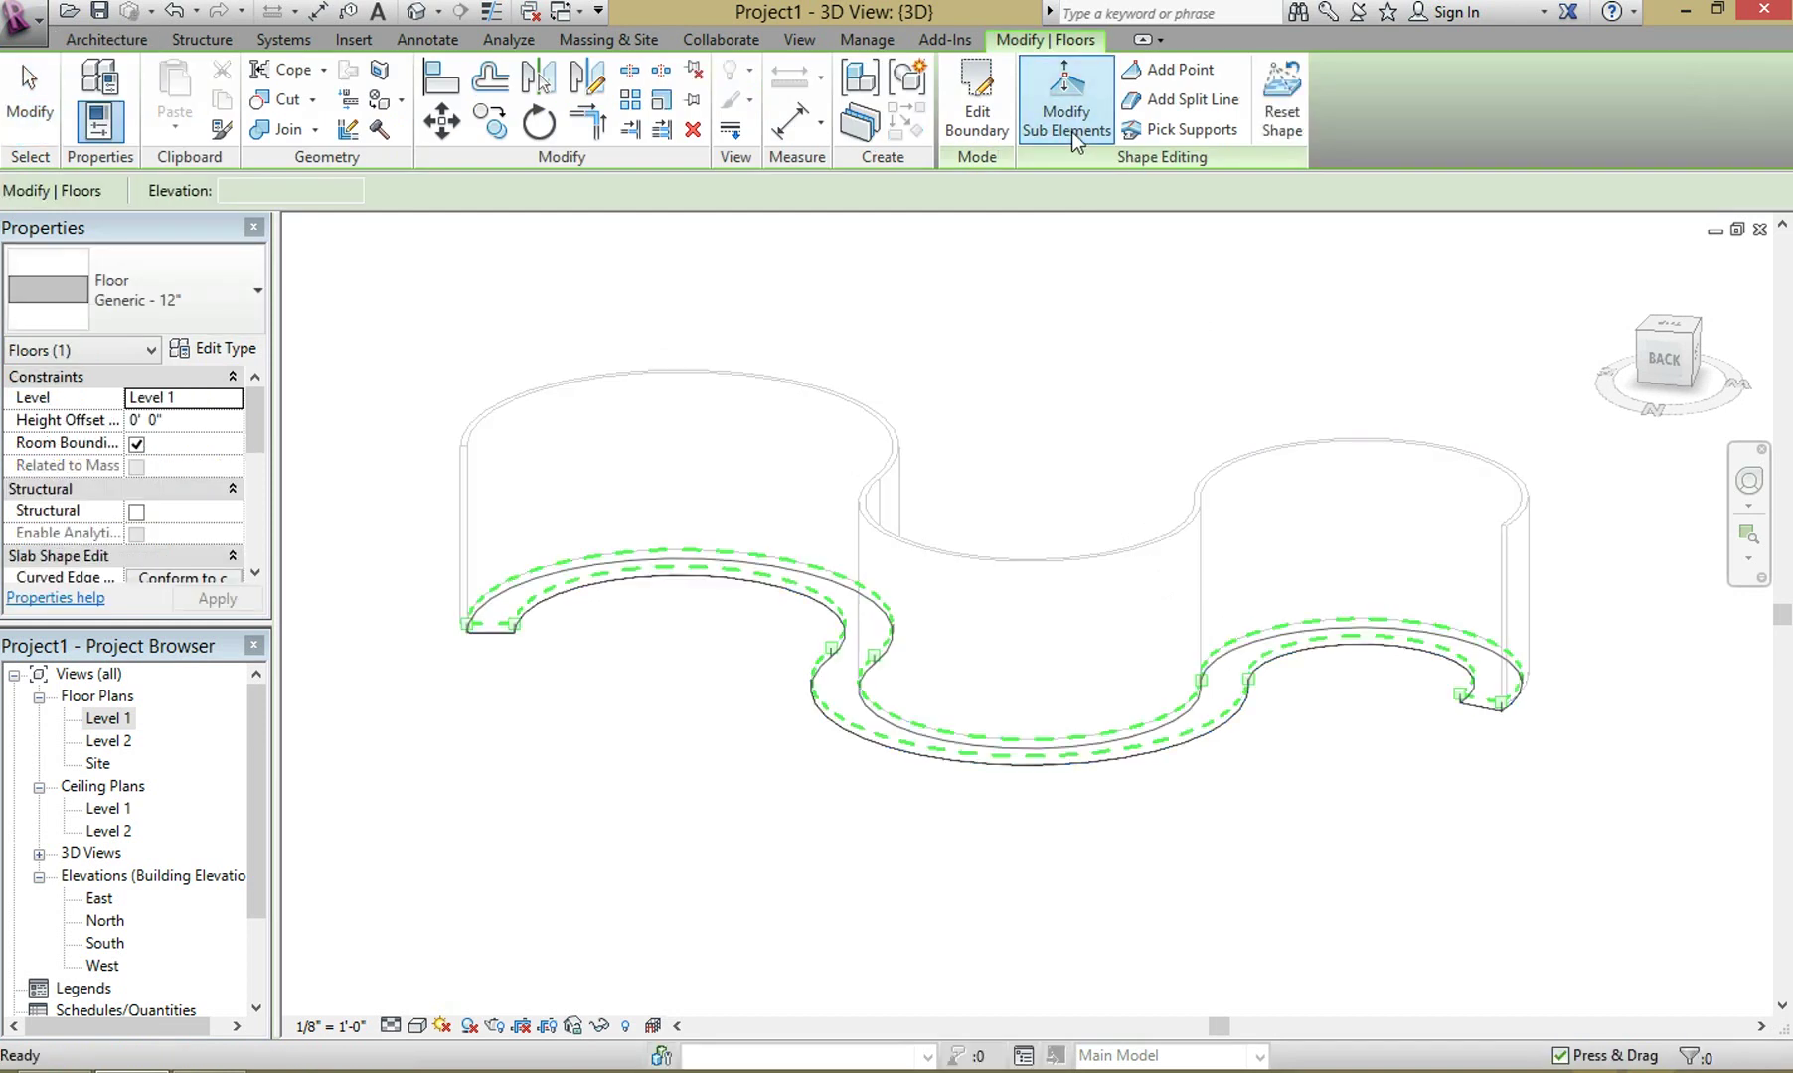
scroll(1273, 672, up, 5)
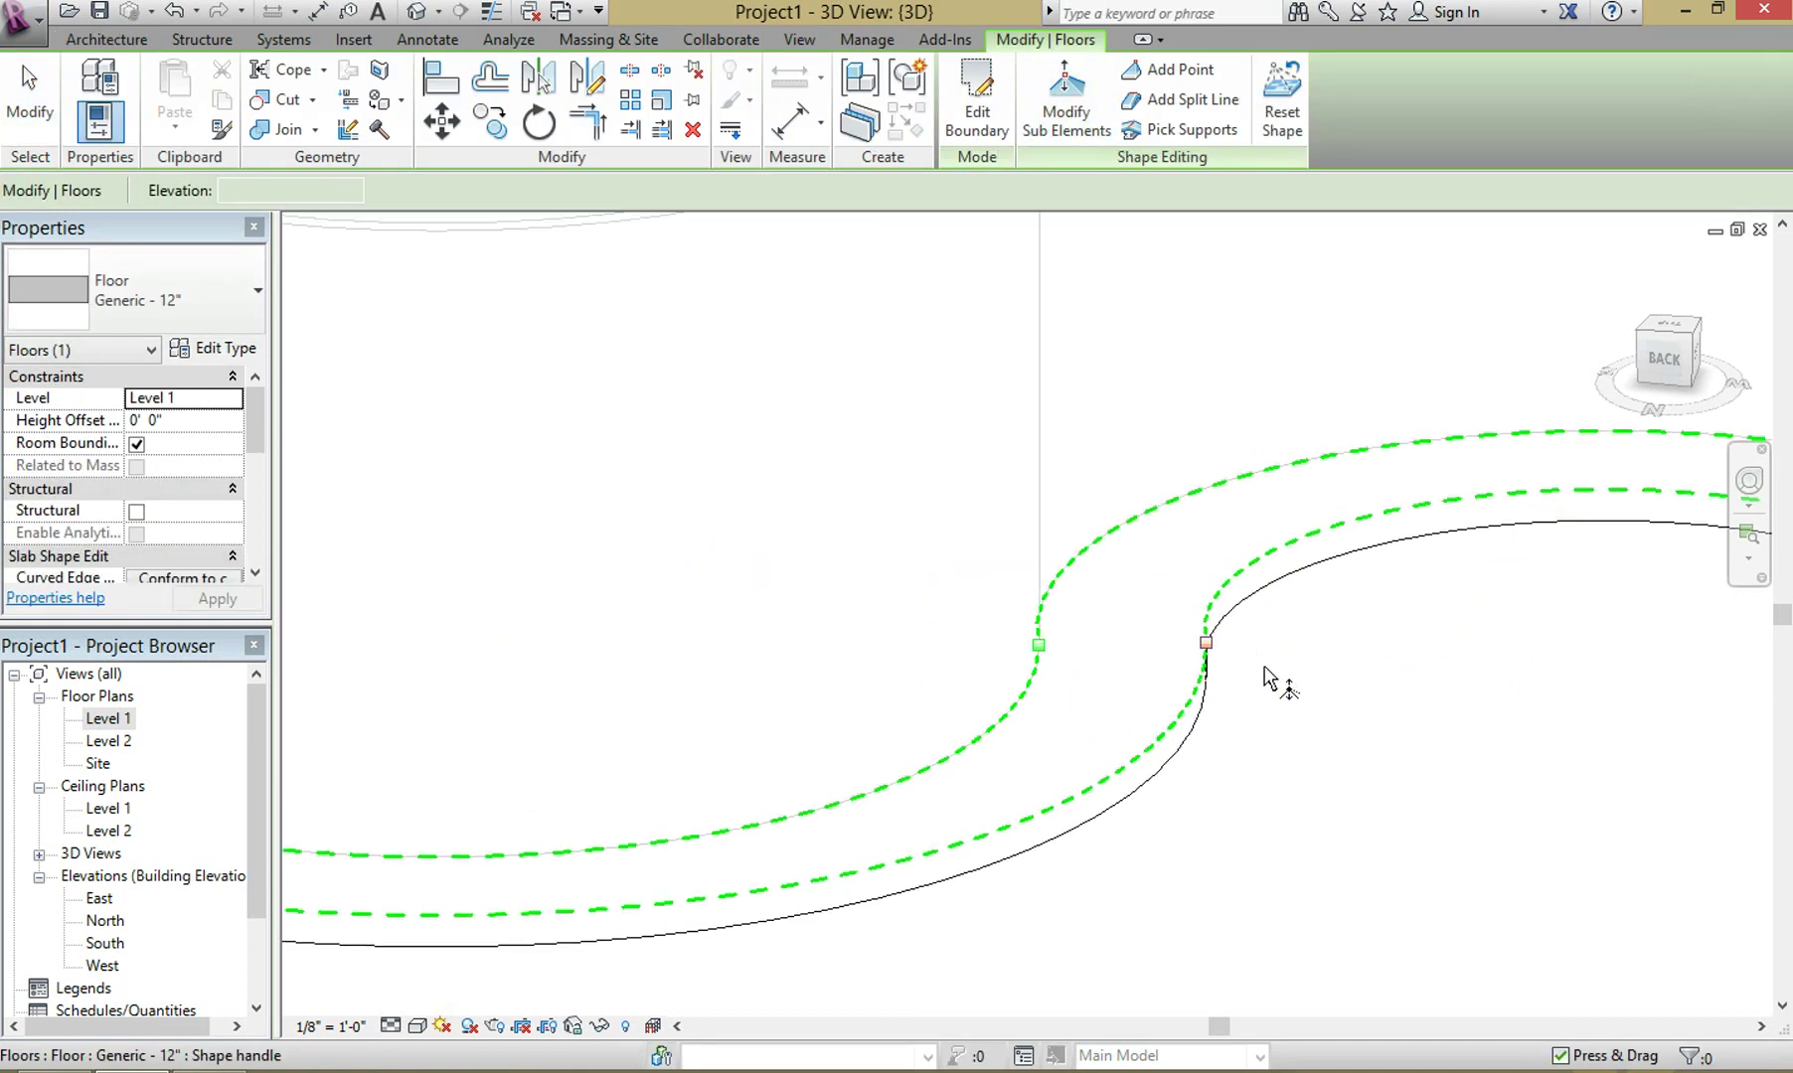
click(1184, 633)
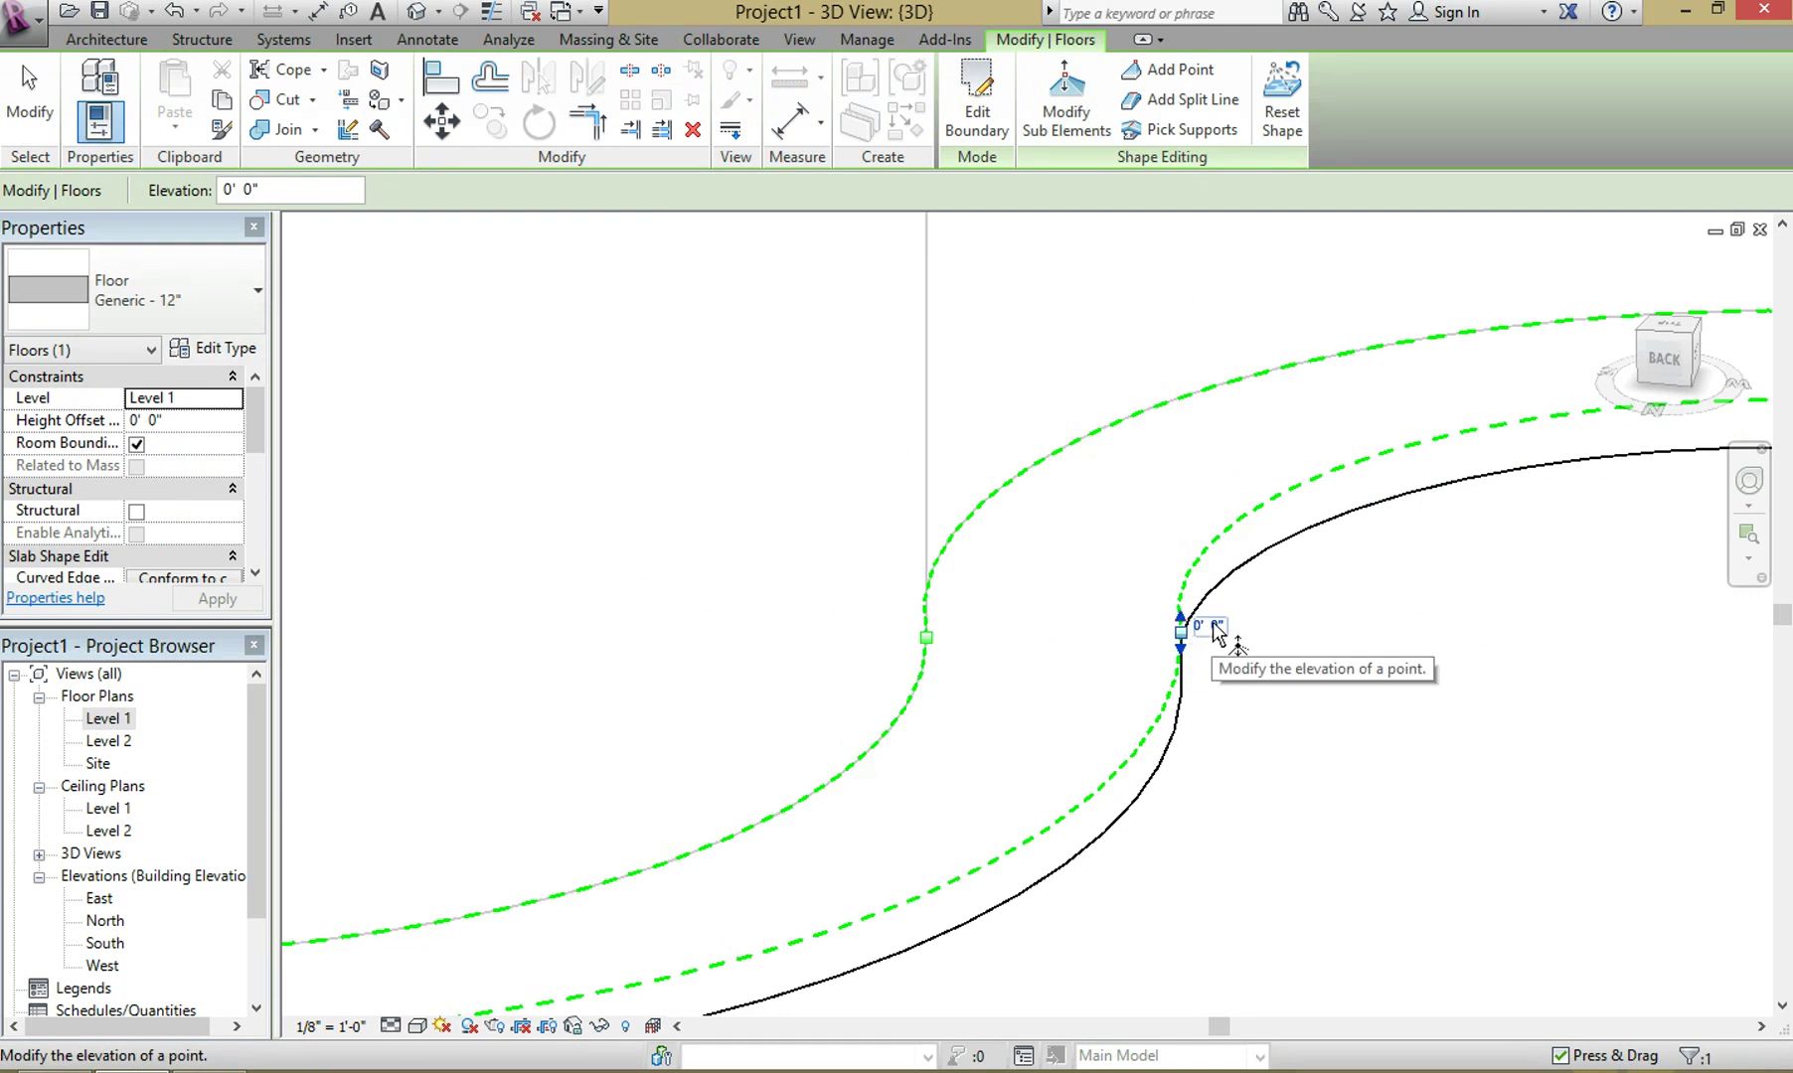
click(1217, 631)
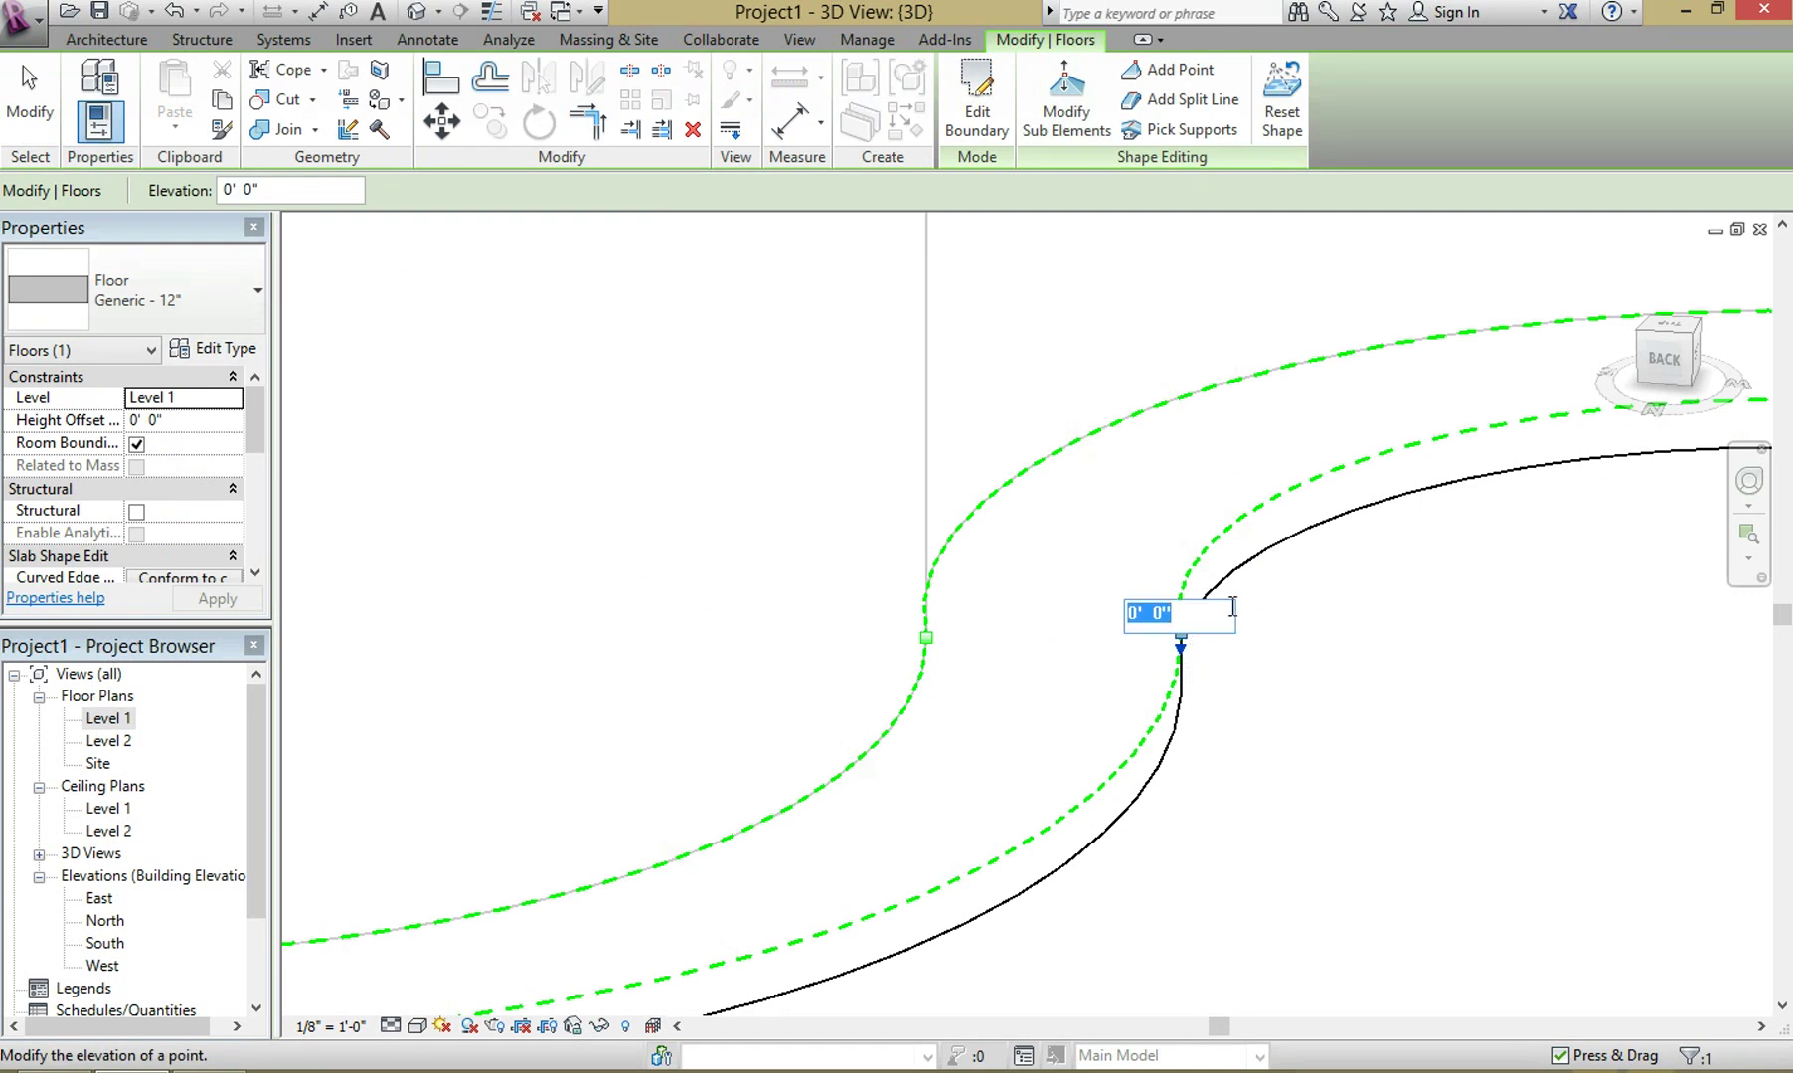
text(2')
key(Return)
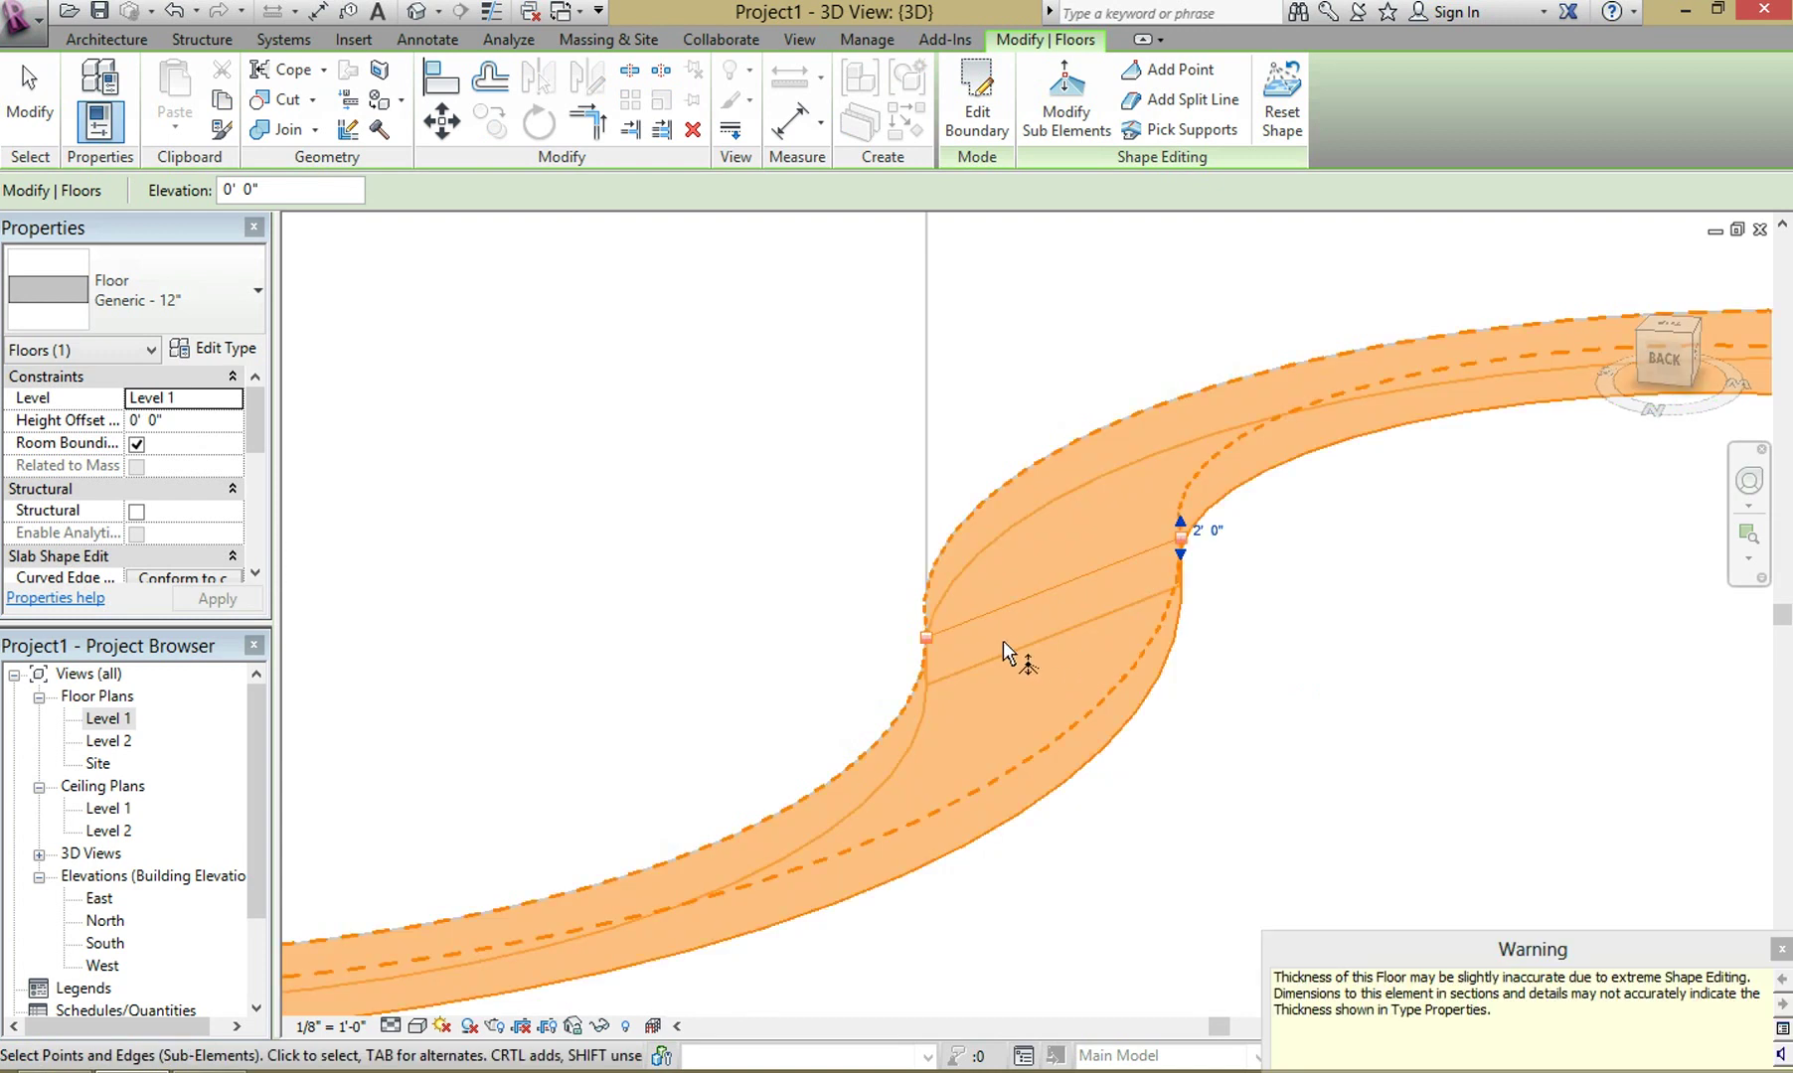
key(Escape)
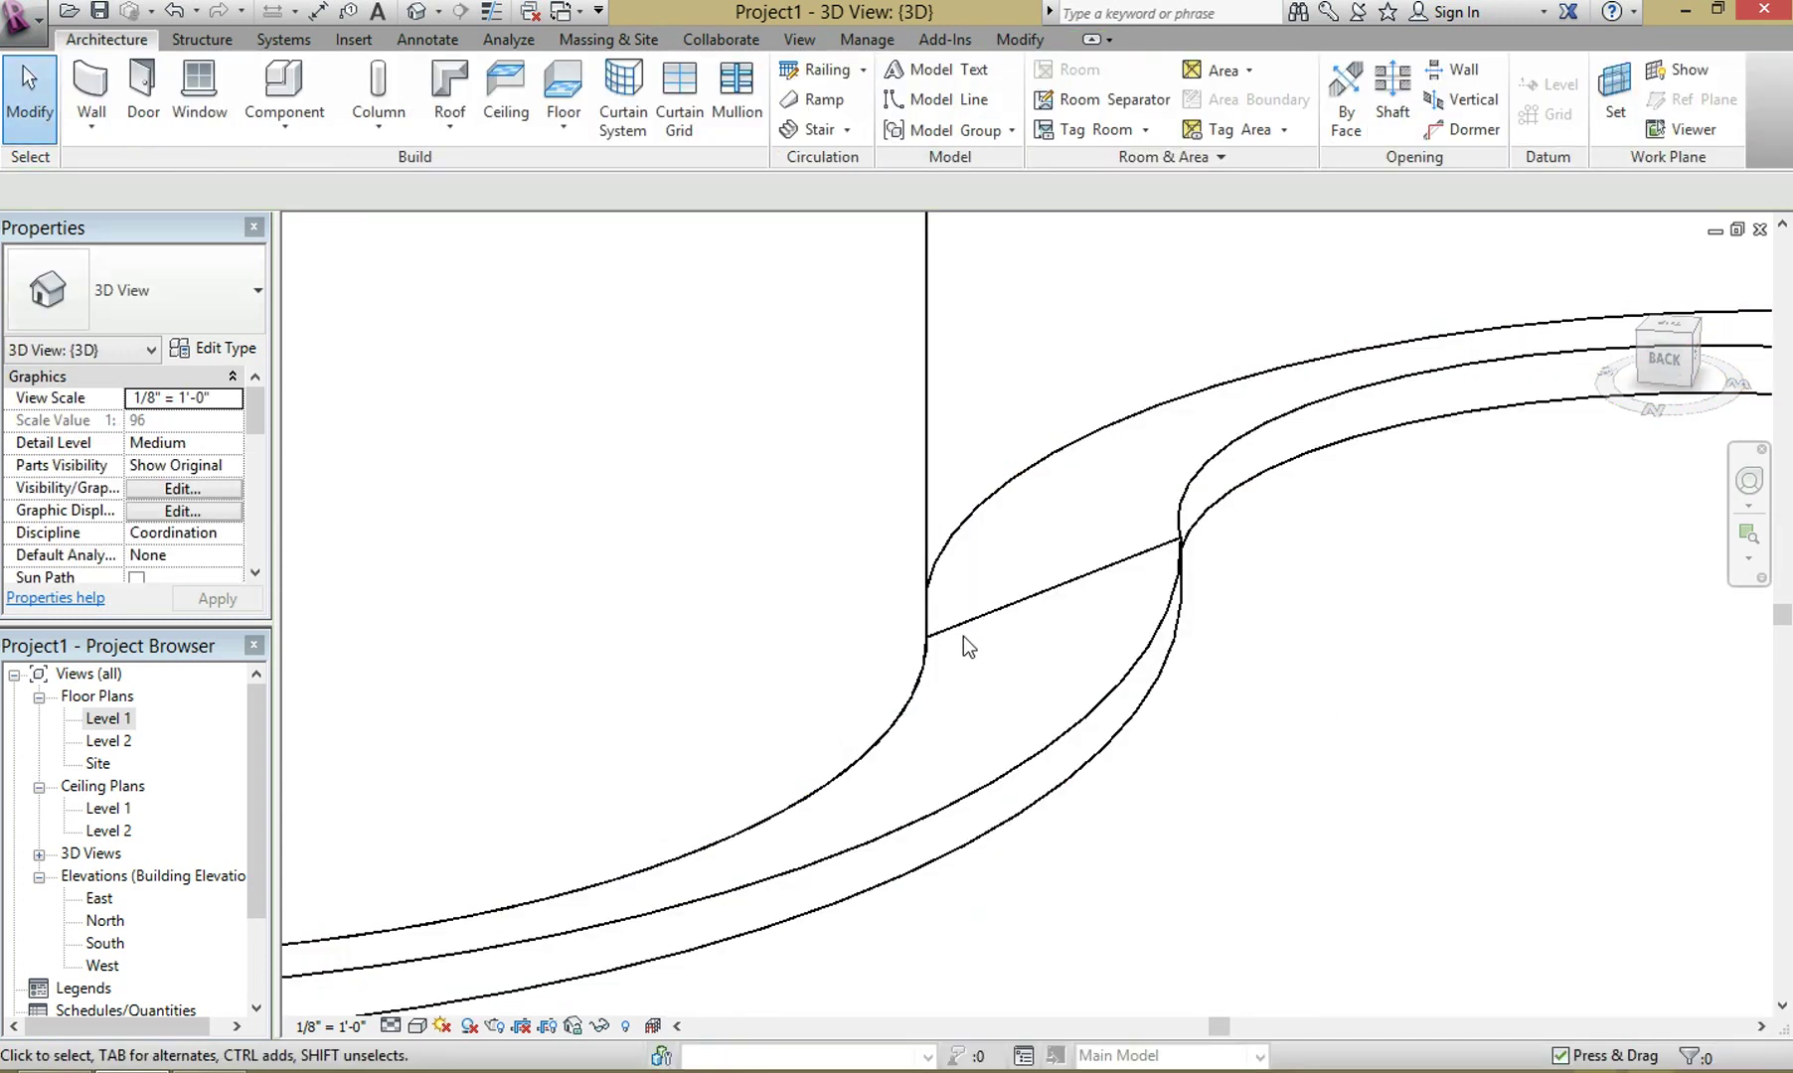
Raise the floor's mid-curve shape point to an elevation of 2' 0"
click(1157, 330)
click(1065, 99)
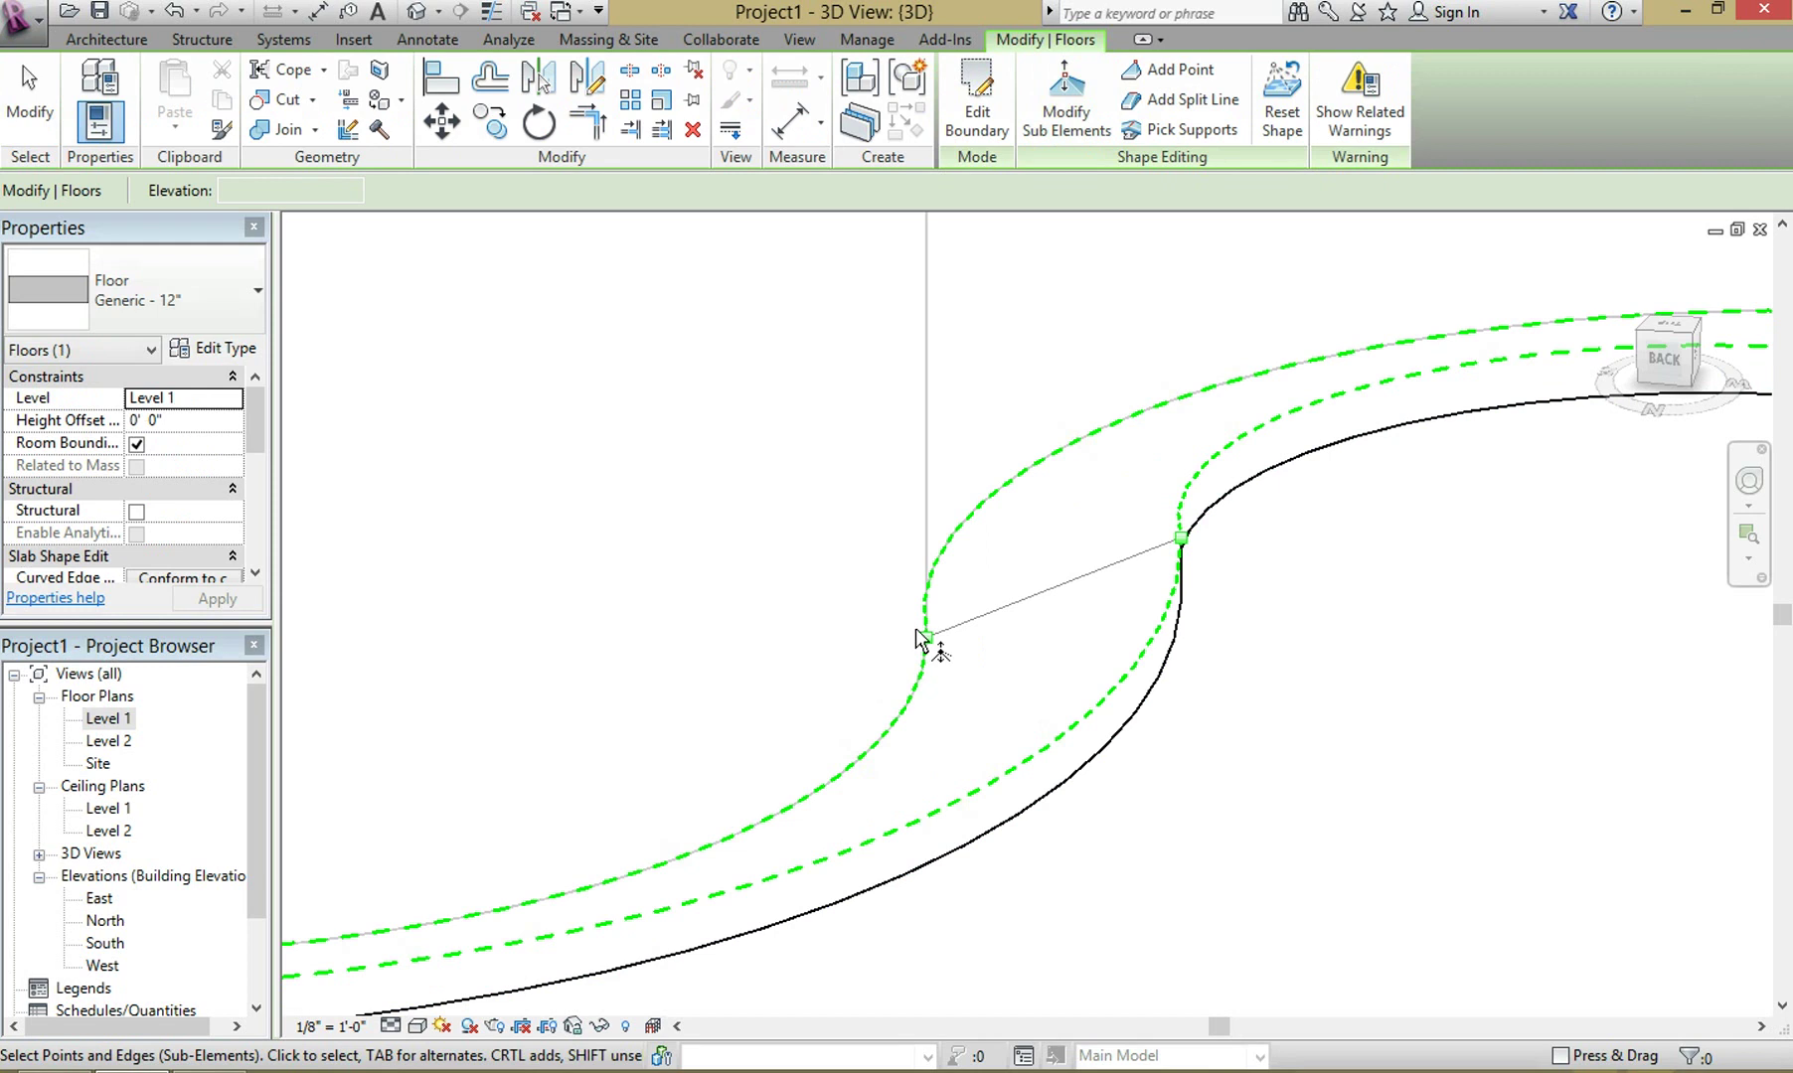
click(927, 639)
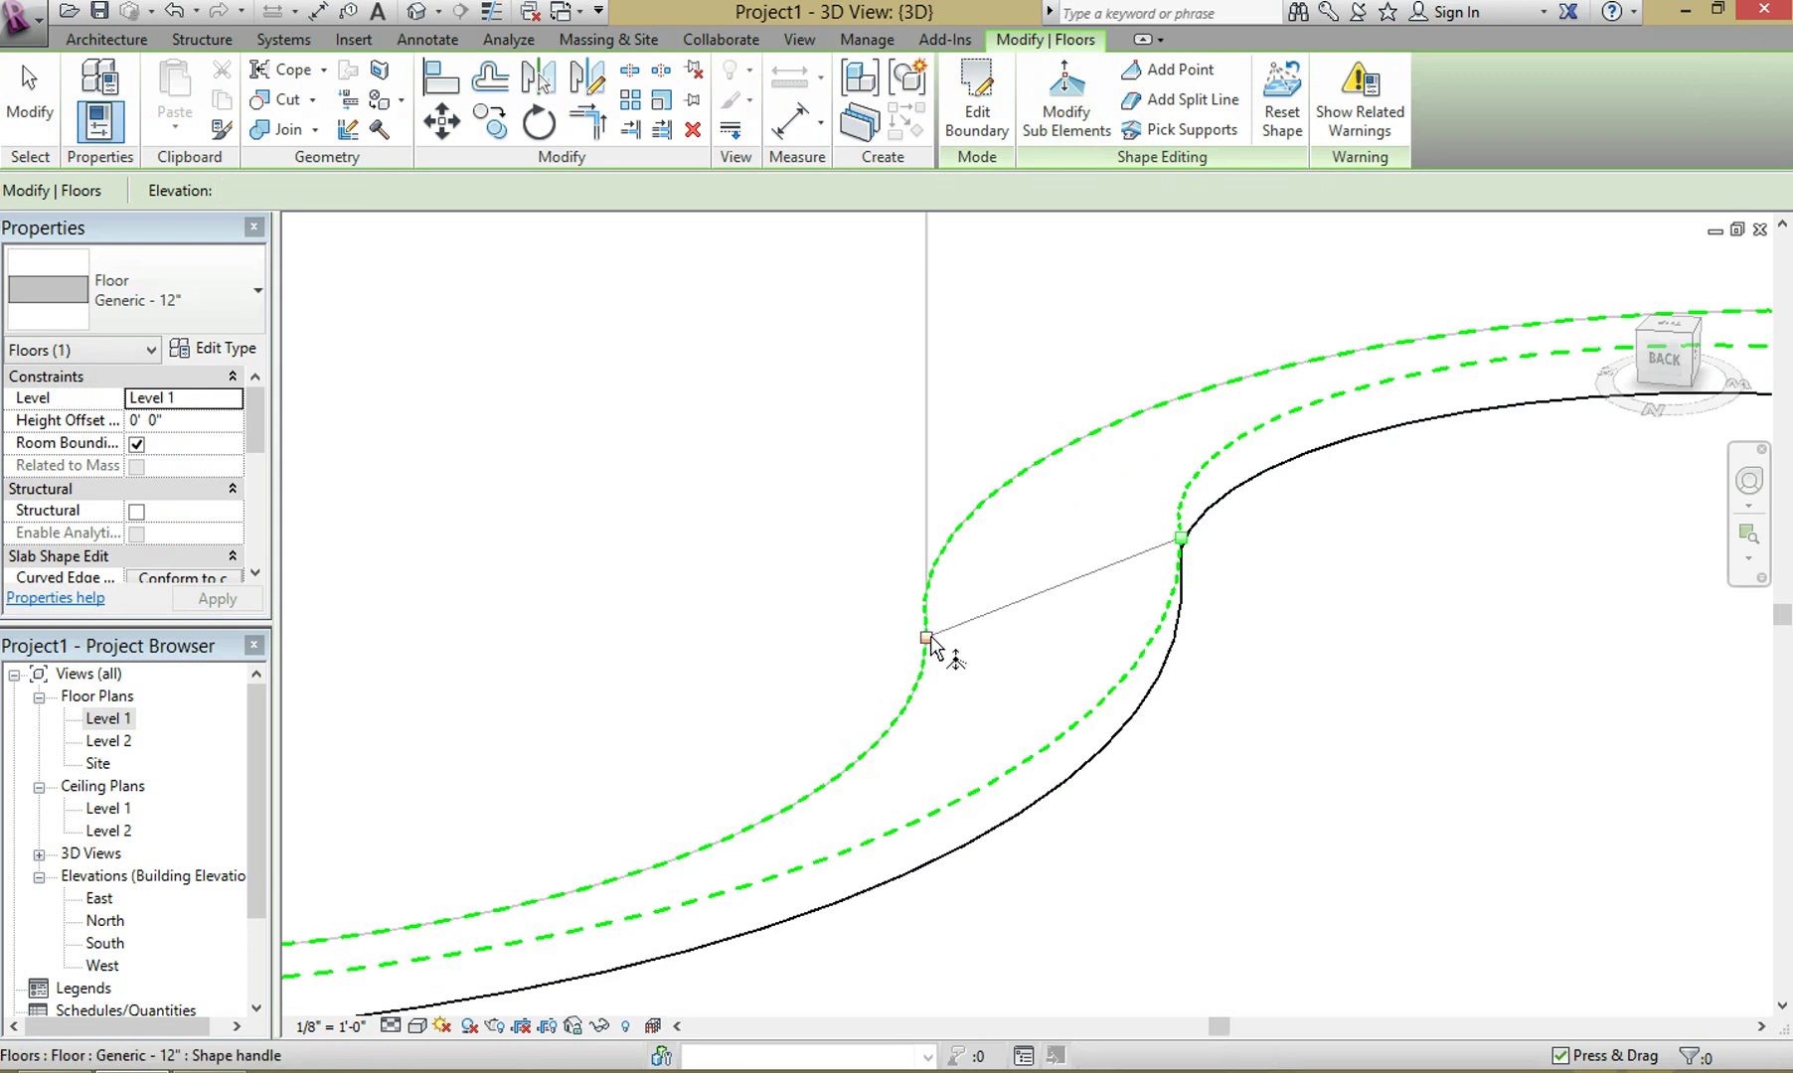
click(928, 639)
click(946, 630)
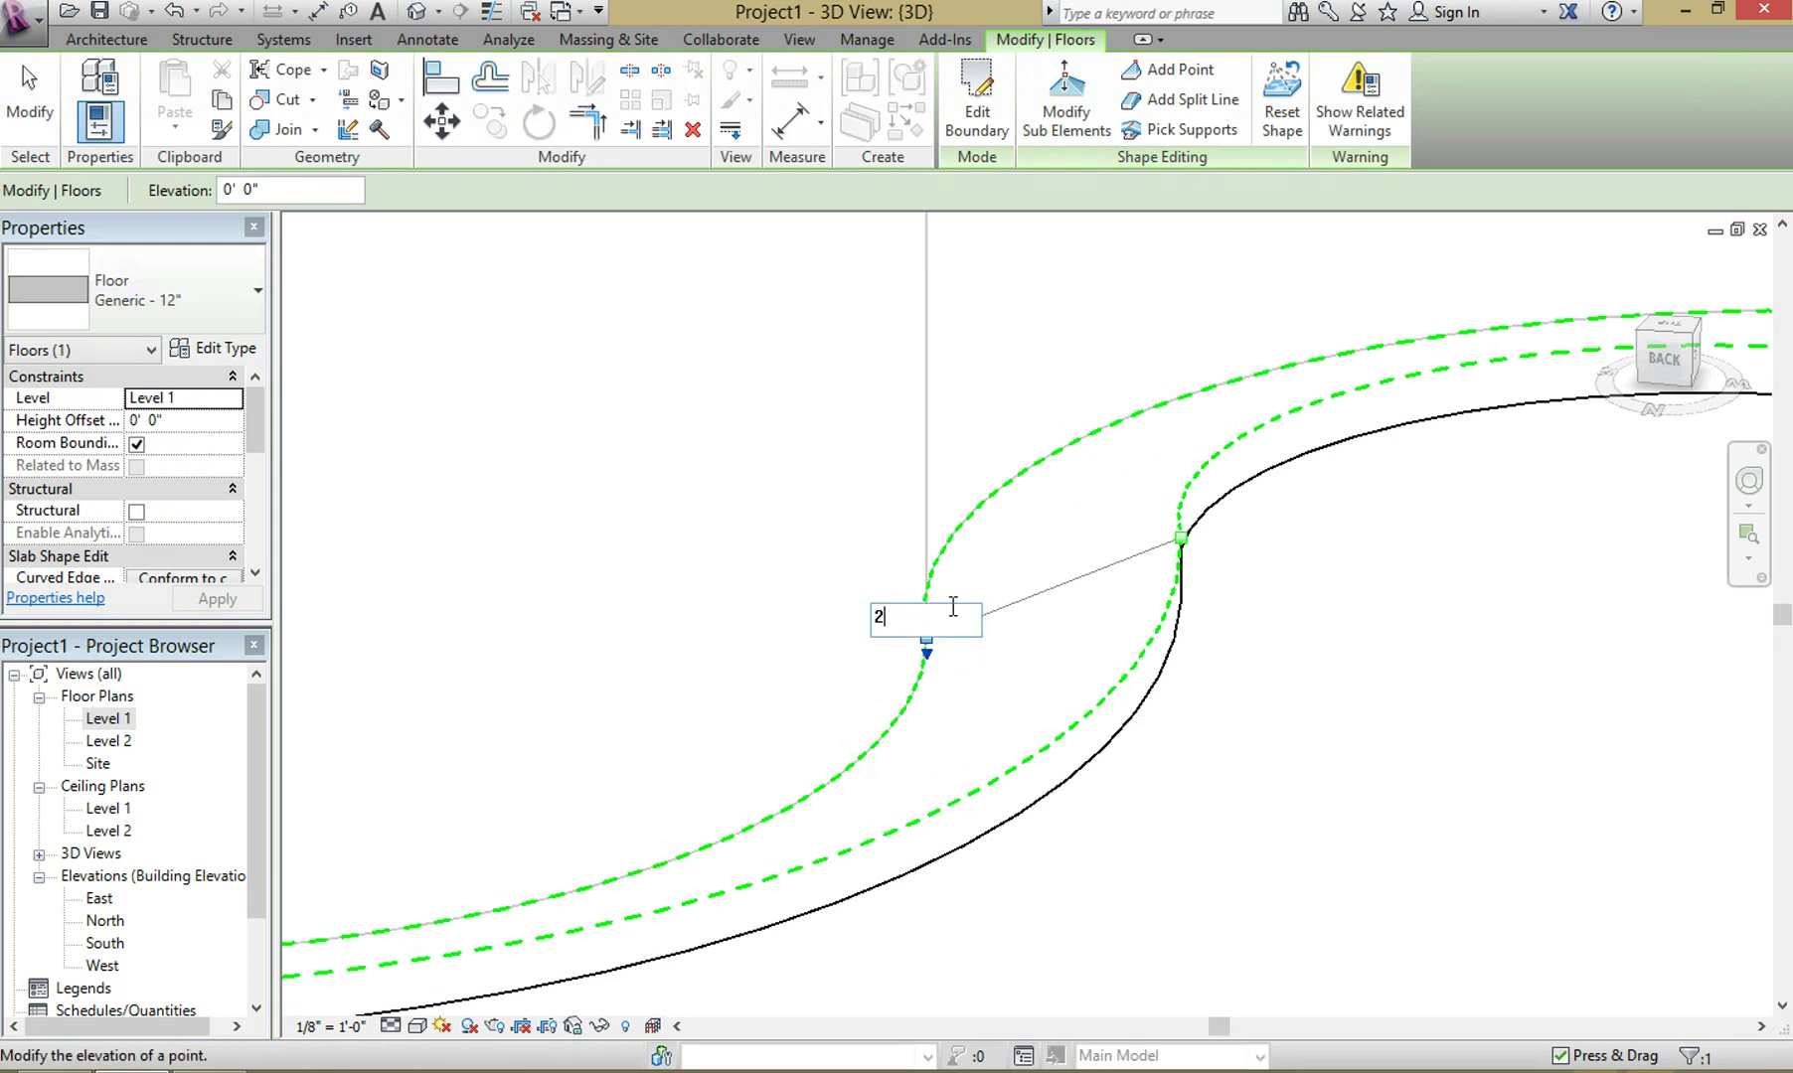
text(2)
key(Return)
scroll(1486, 581, down, 3)
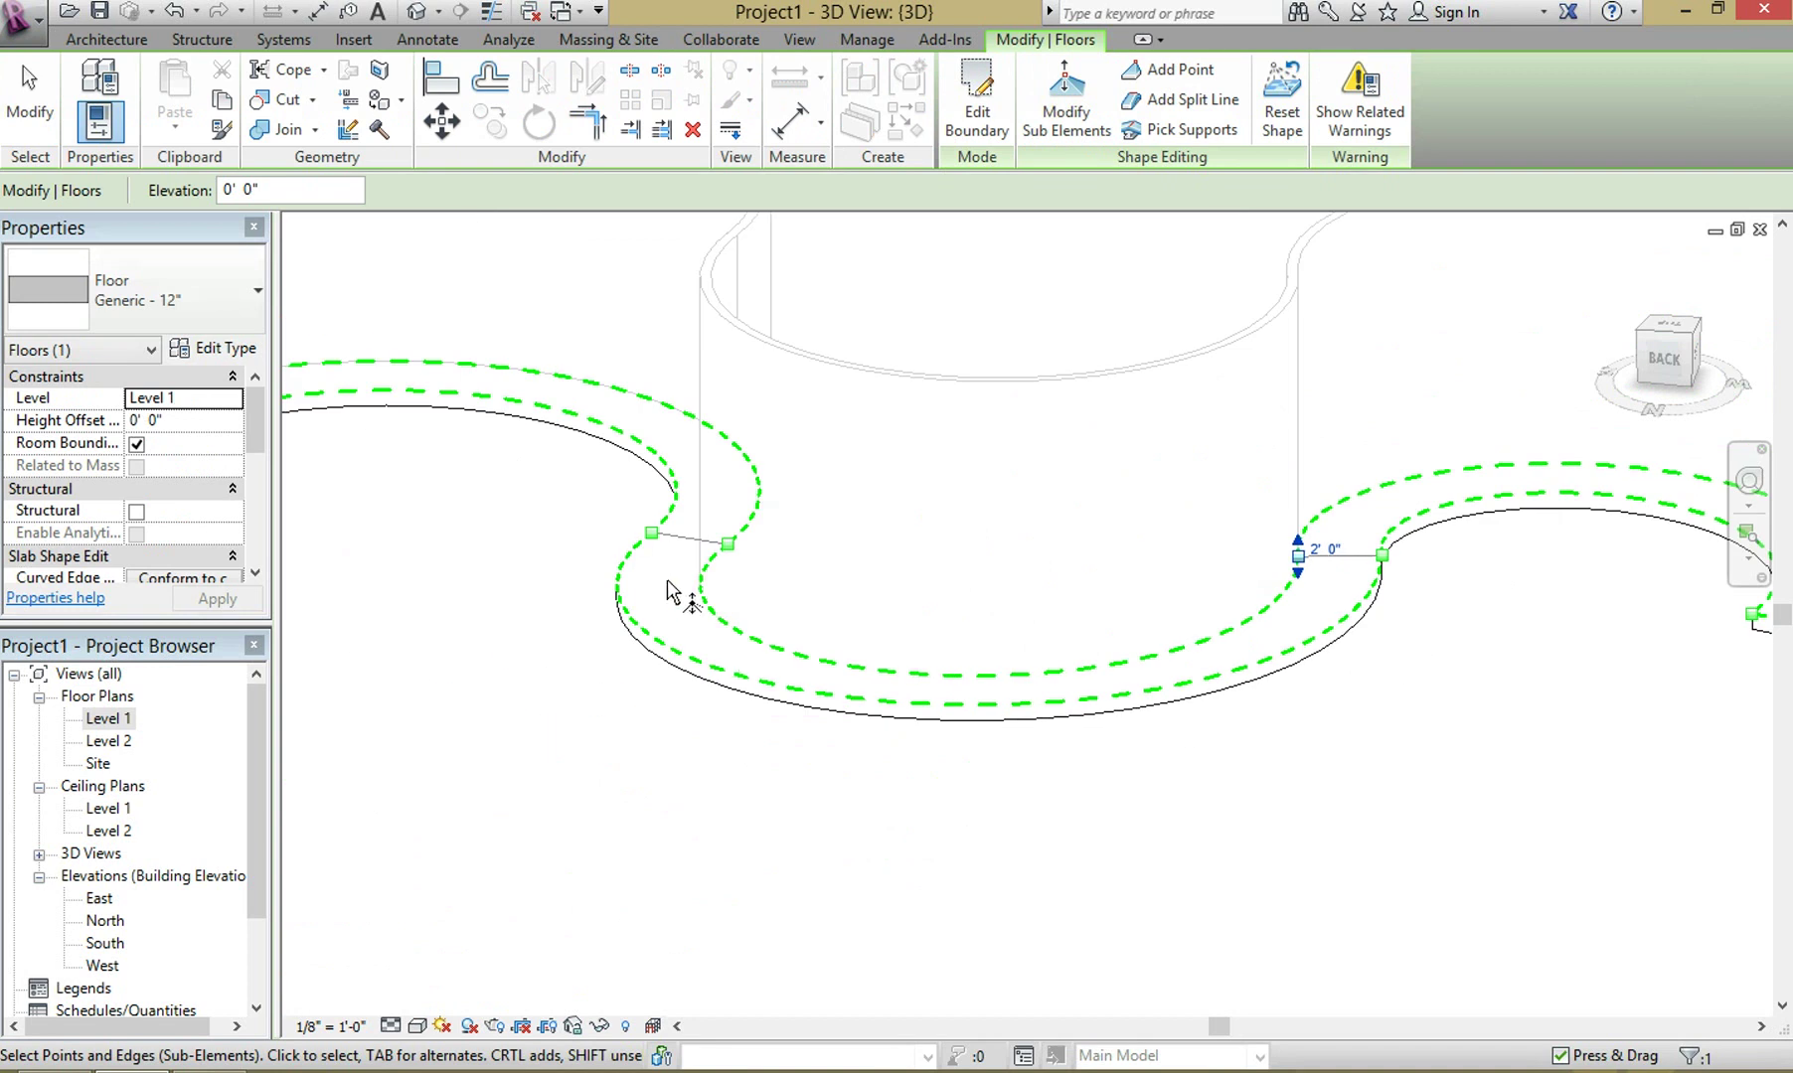
Set the outer-edge split-line point's elevation to 4' 0"
scroll(668, 592, up, 4)
shift+middle_drag(664, 533, 1090, 800)
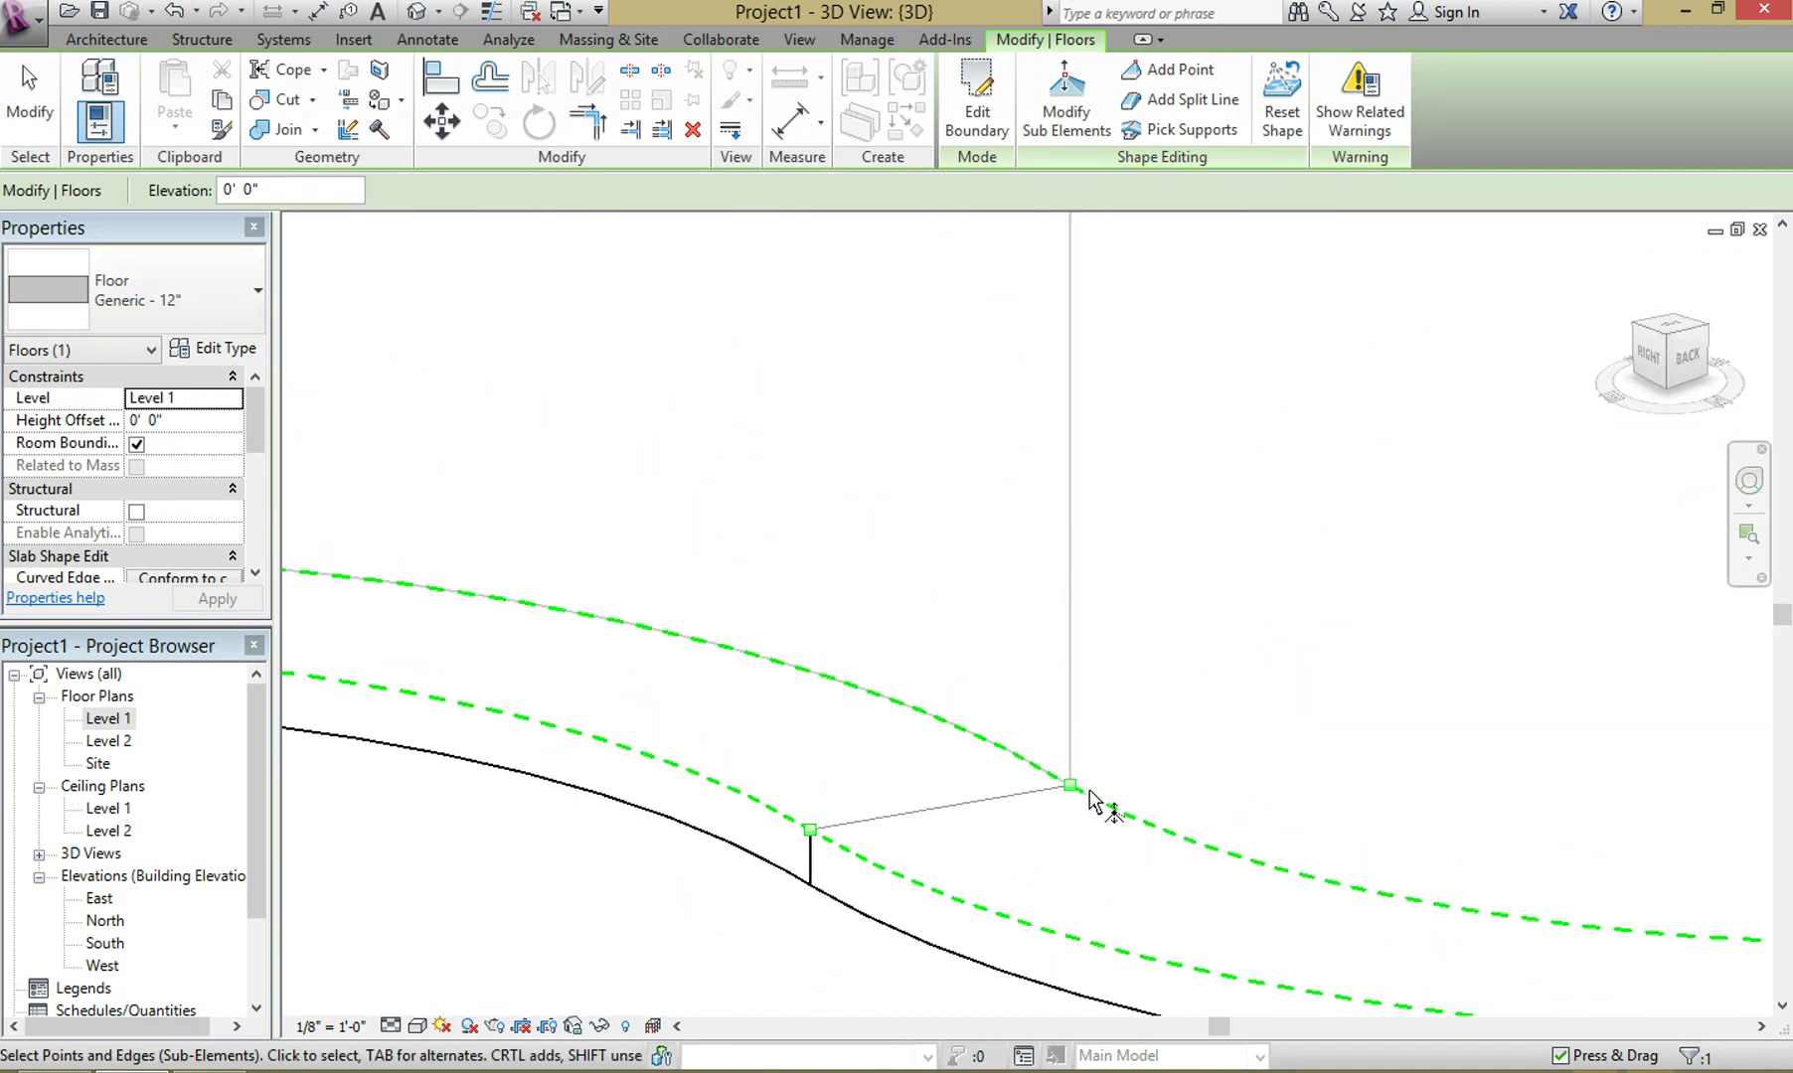
click(1075, 794)
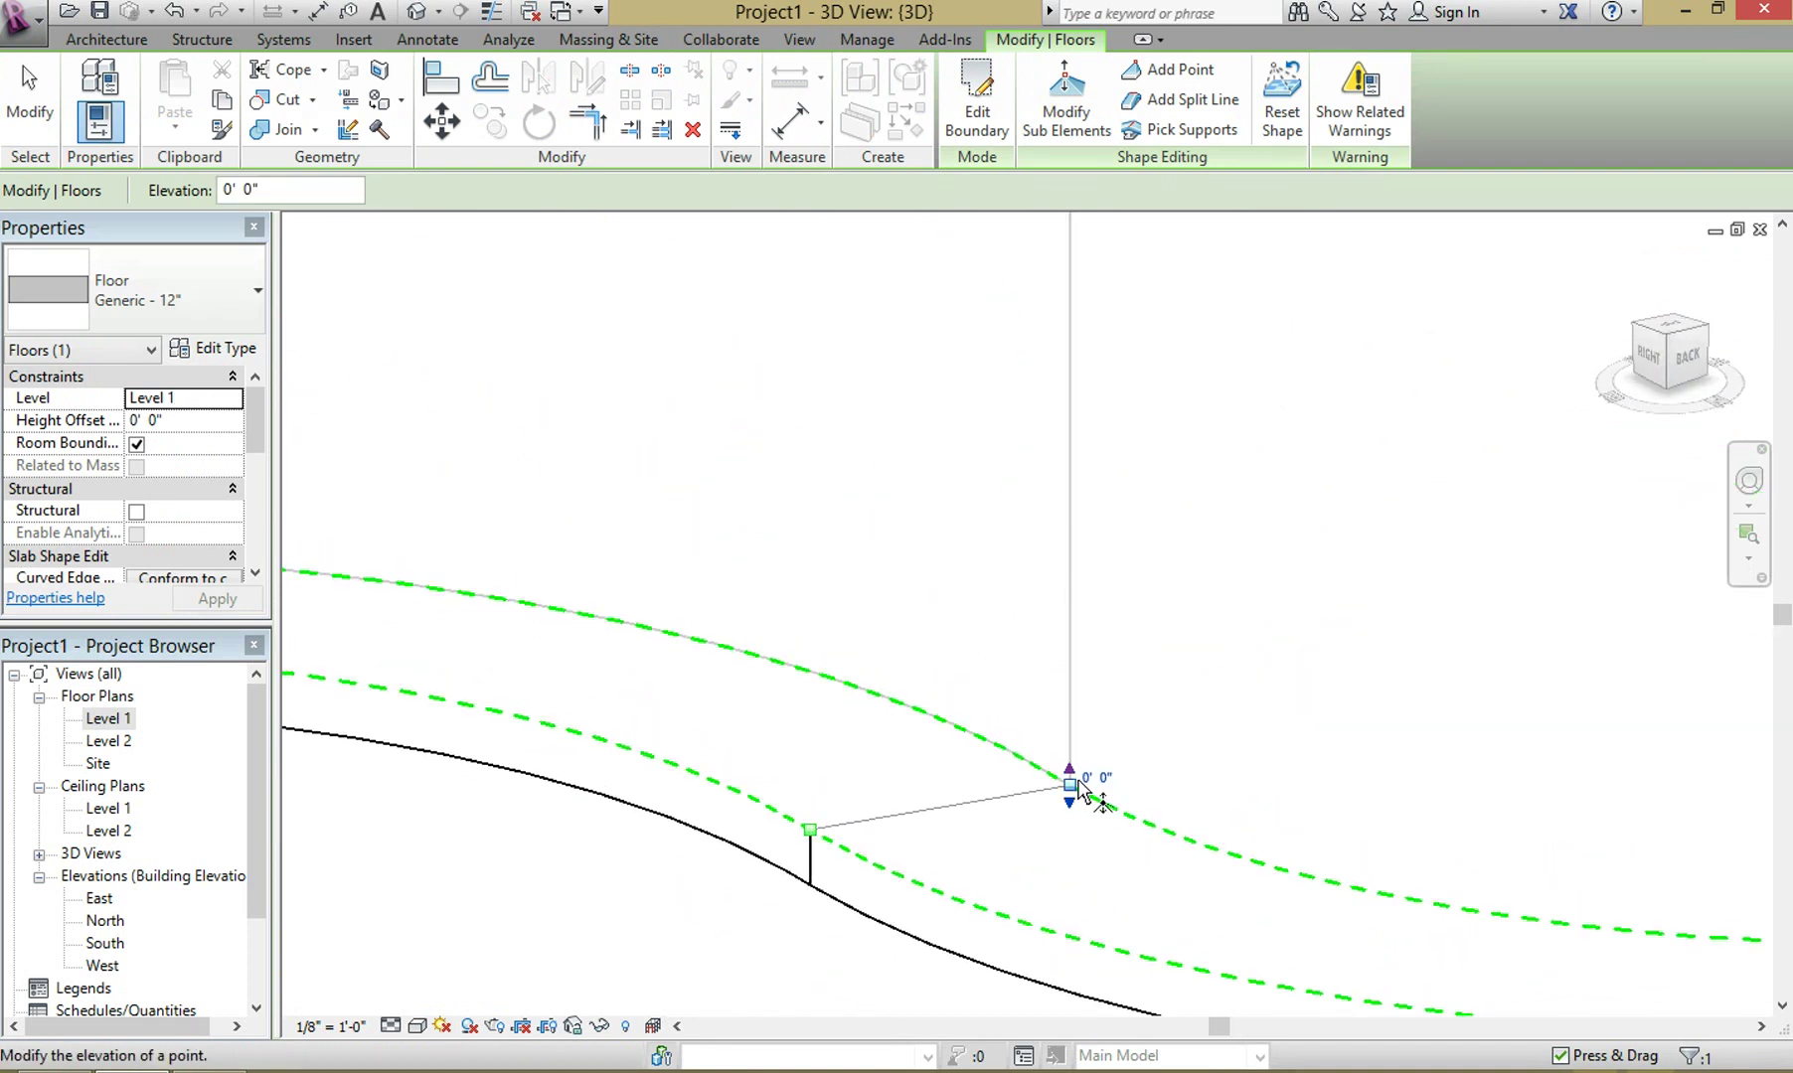
click(1096, 776)
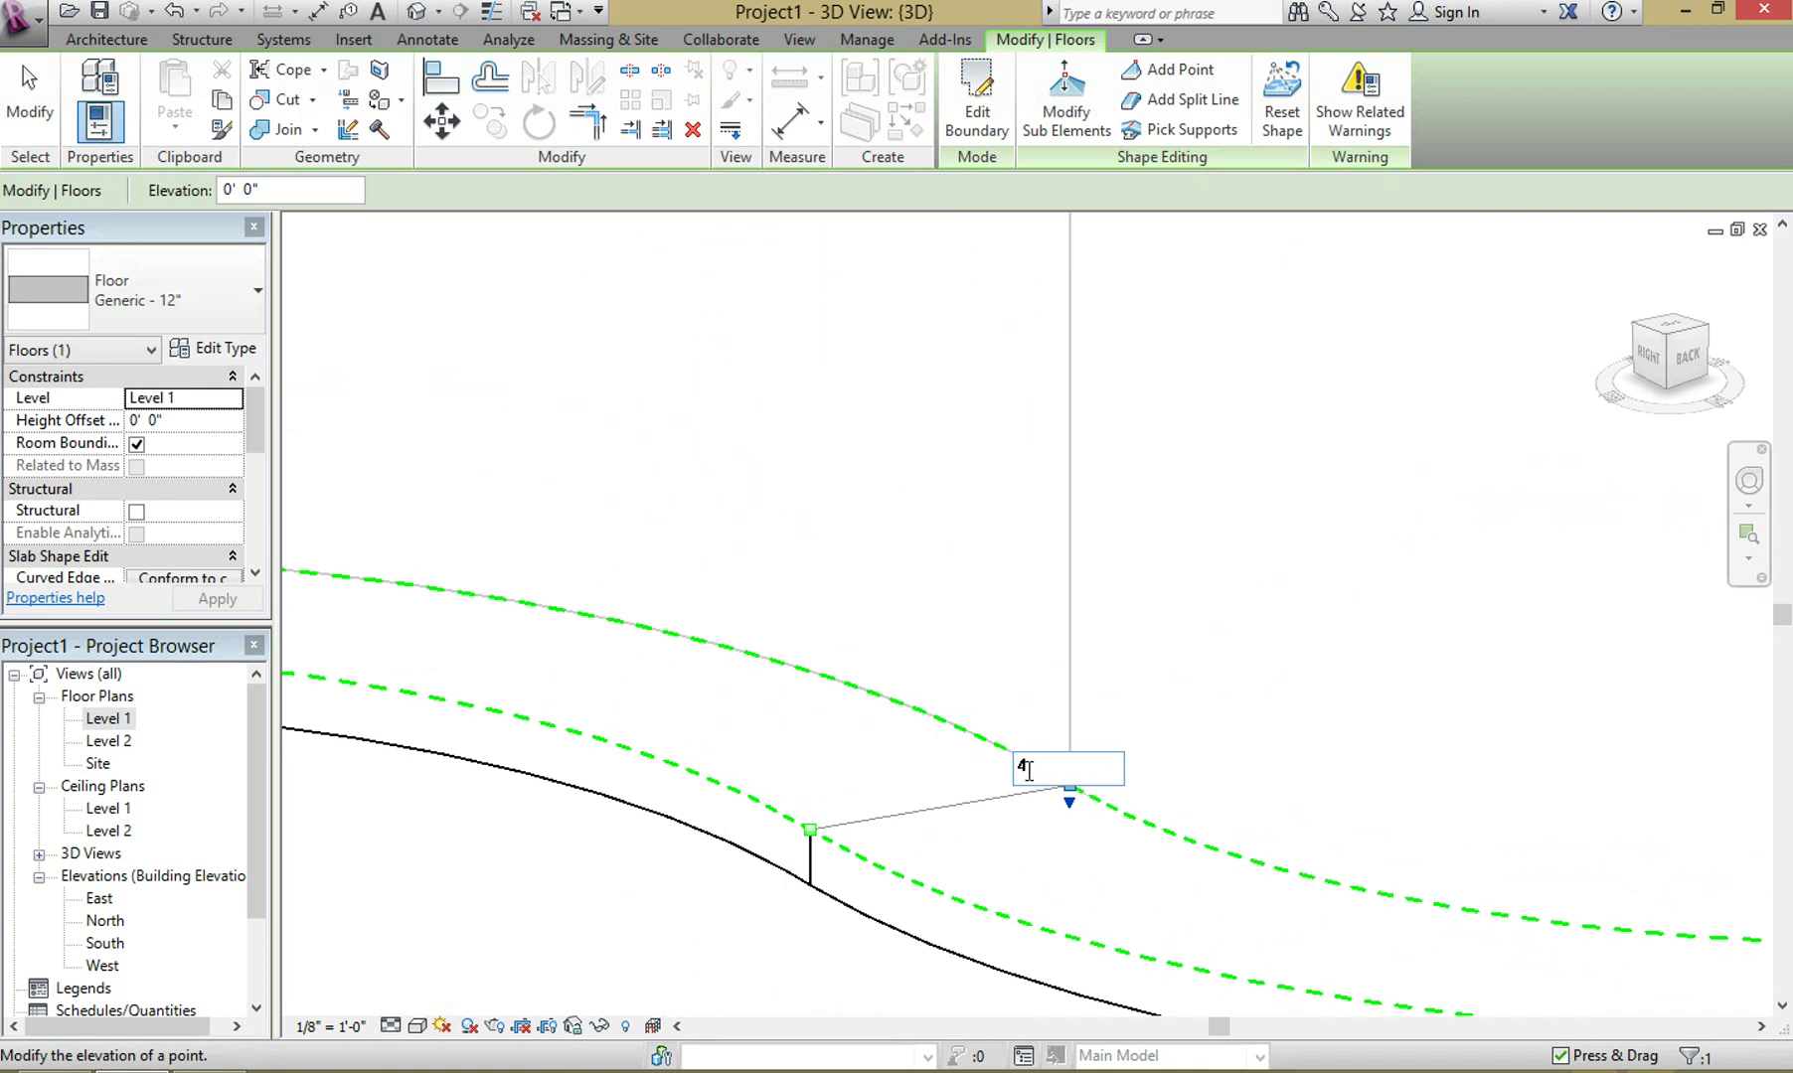
key(Return)
key(Escape)
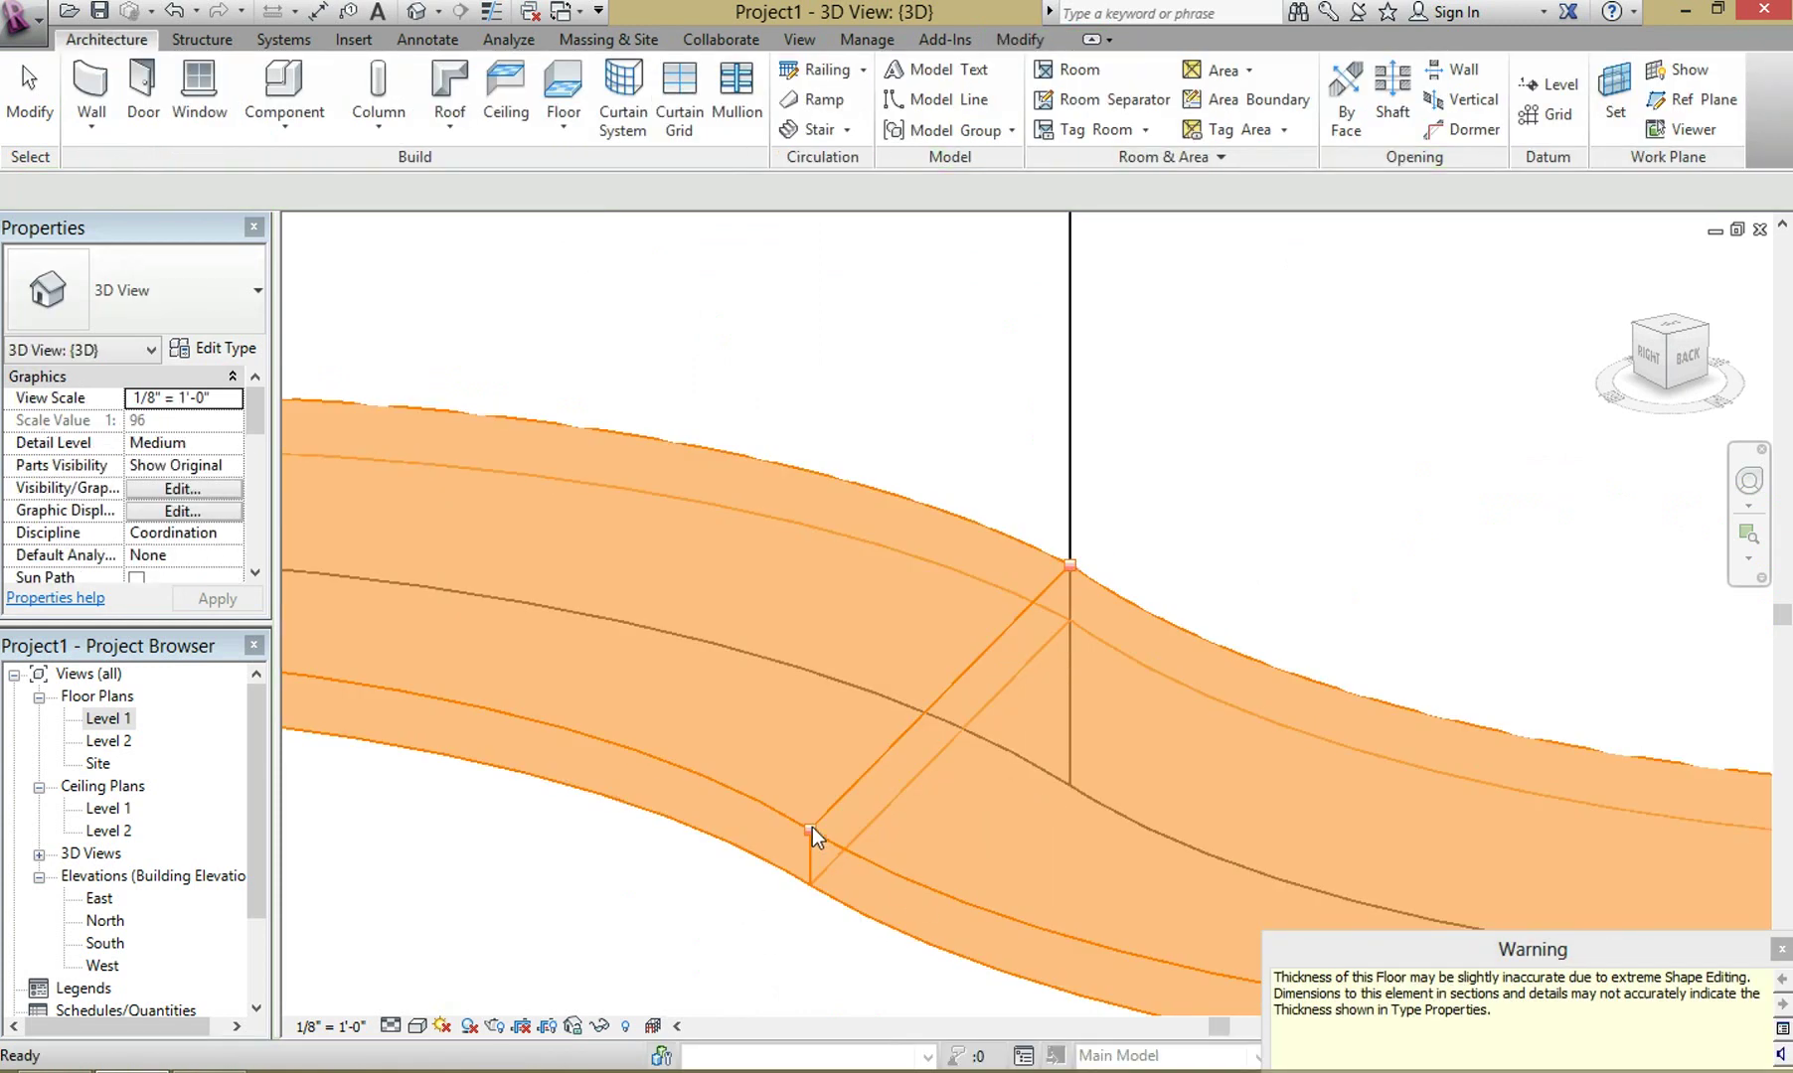
Set the paired inner-edge split-line point's elevation to 4' 0"
click(813, 827)
click(1066, 100)
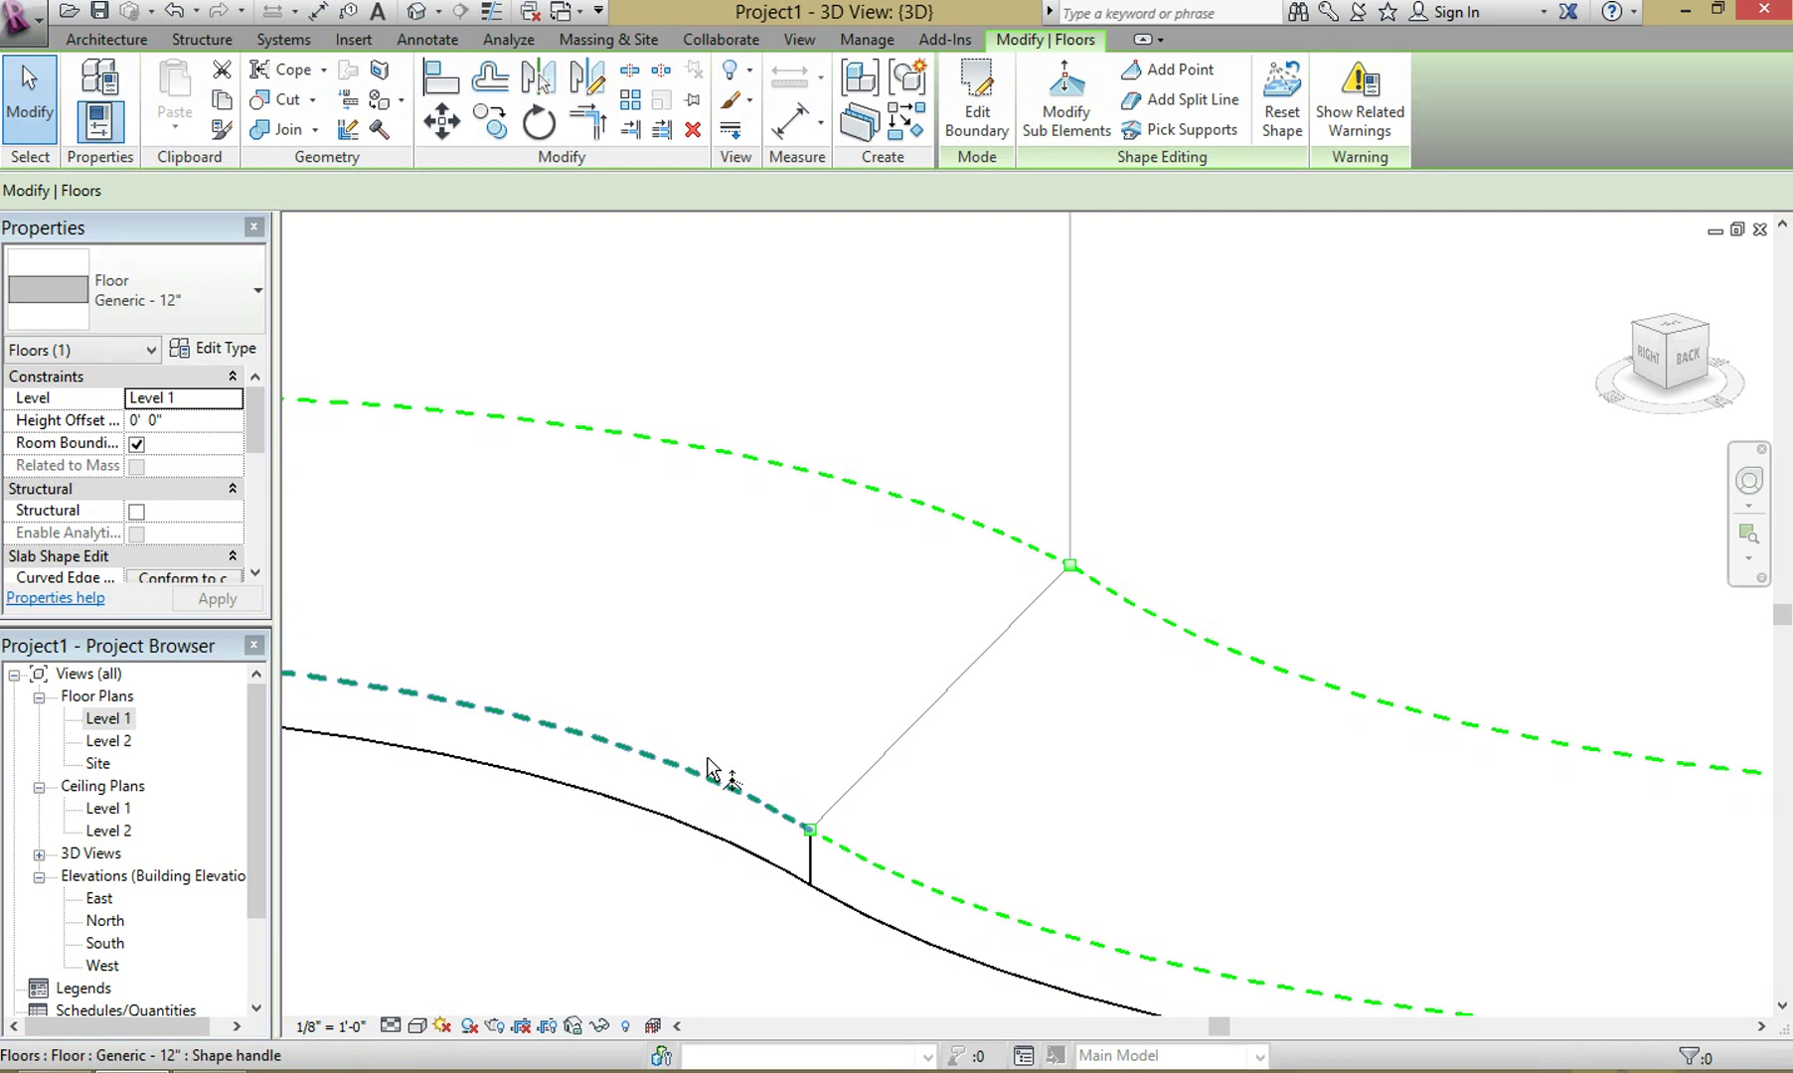
click(811, 831)
click(840, 815)
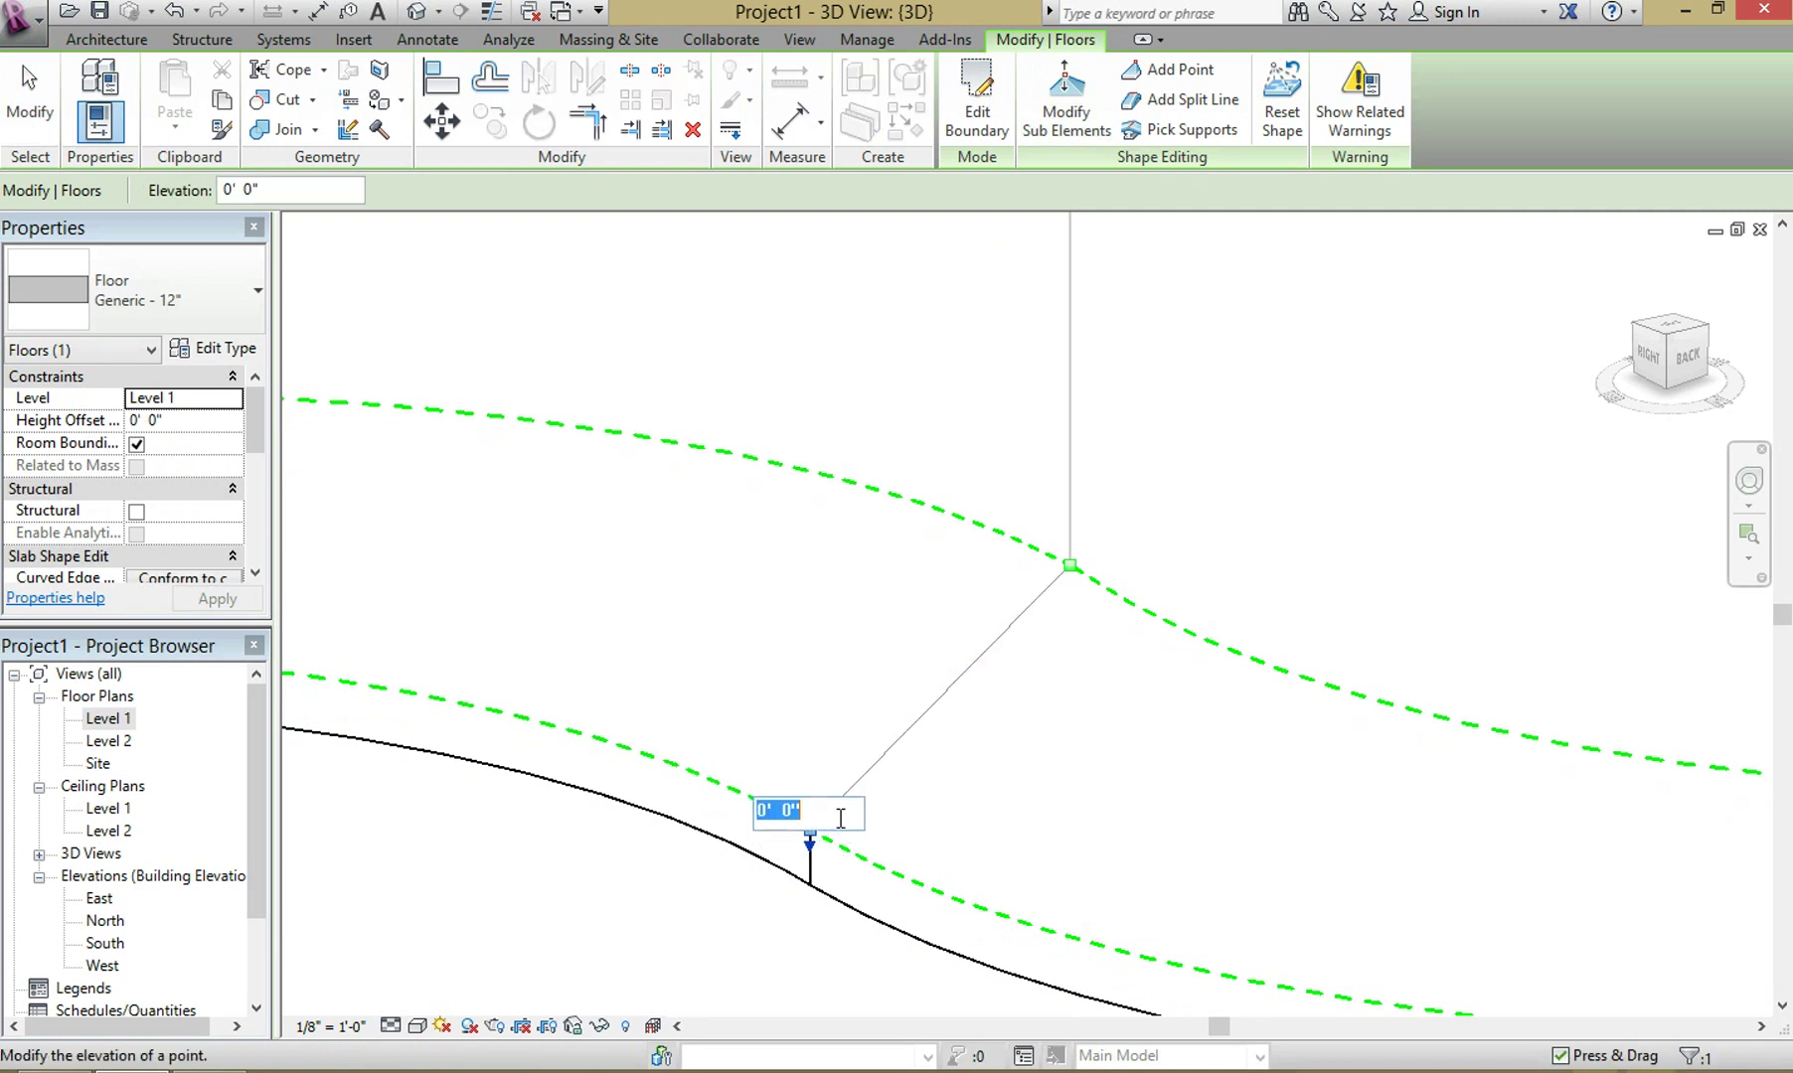
text(4)
key(Return)
scroll(933, 637, down, 6)
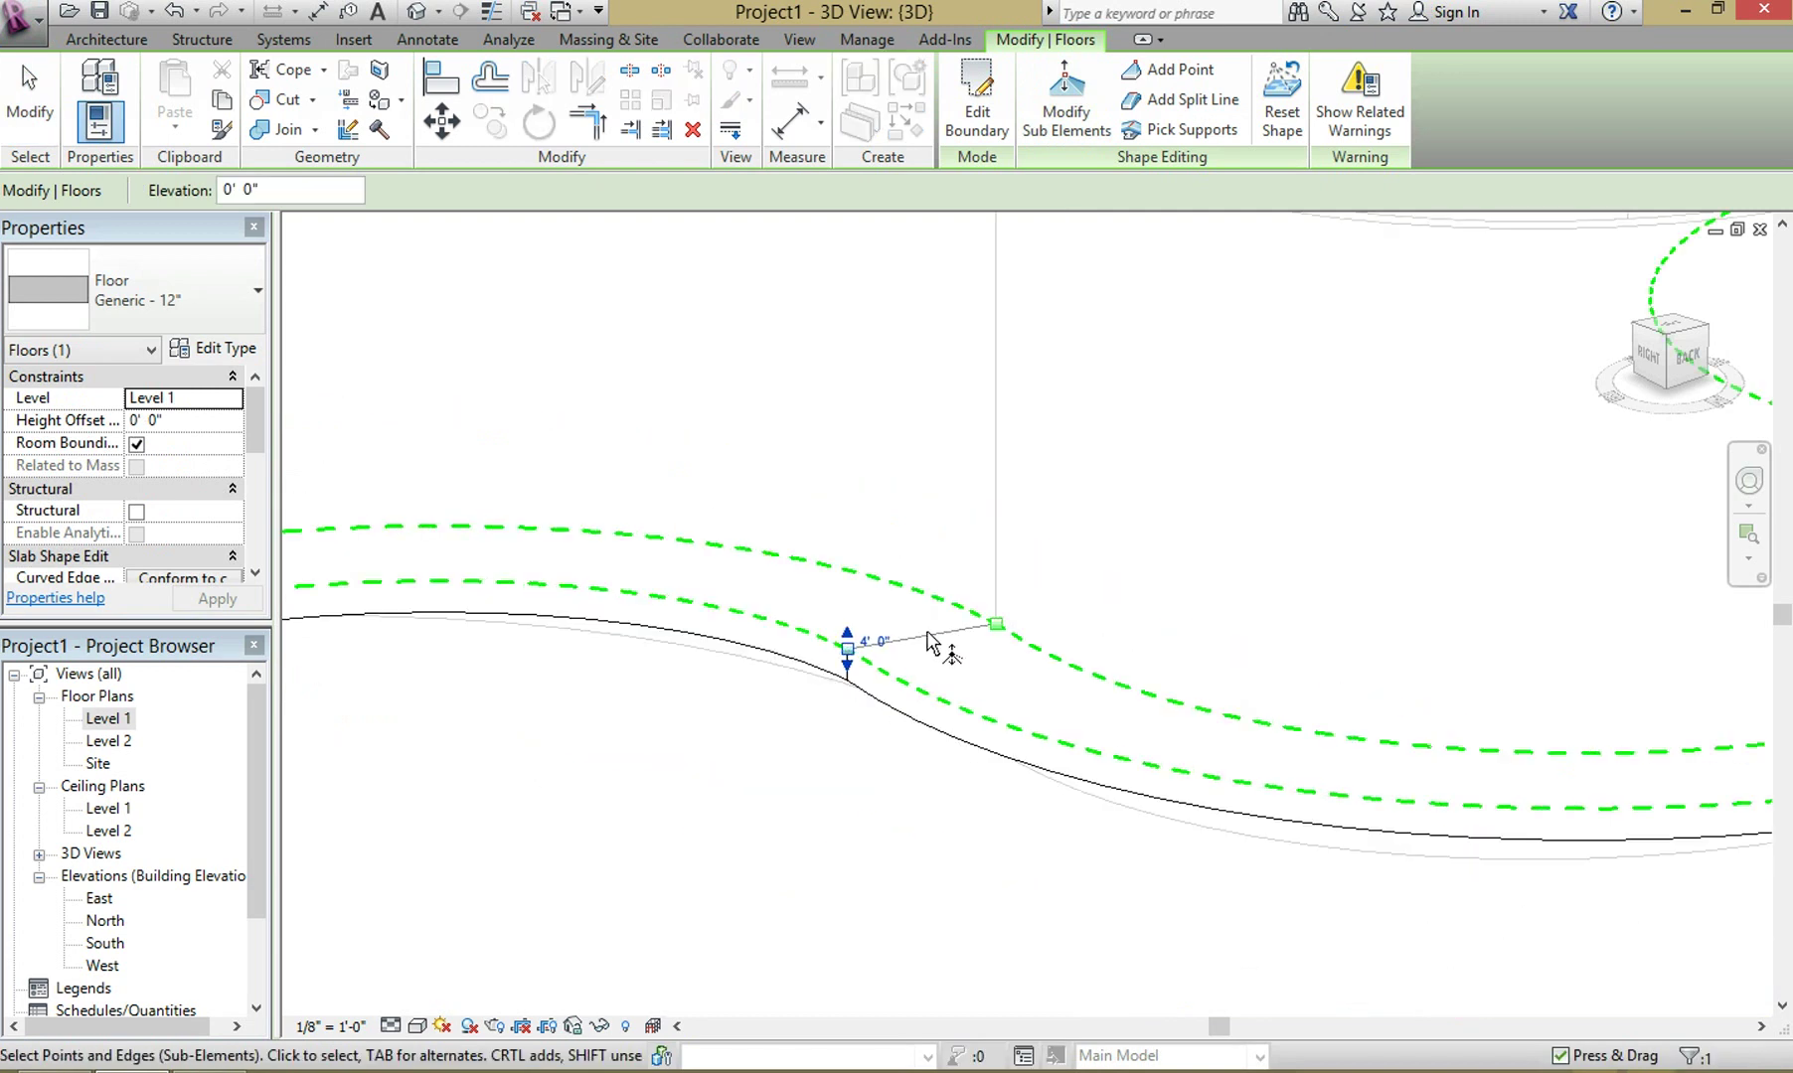
Raise both end corner points of the floor to 10' 0"
scroll(795, 676, up, 4)
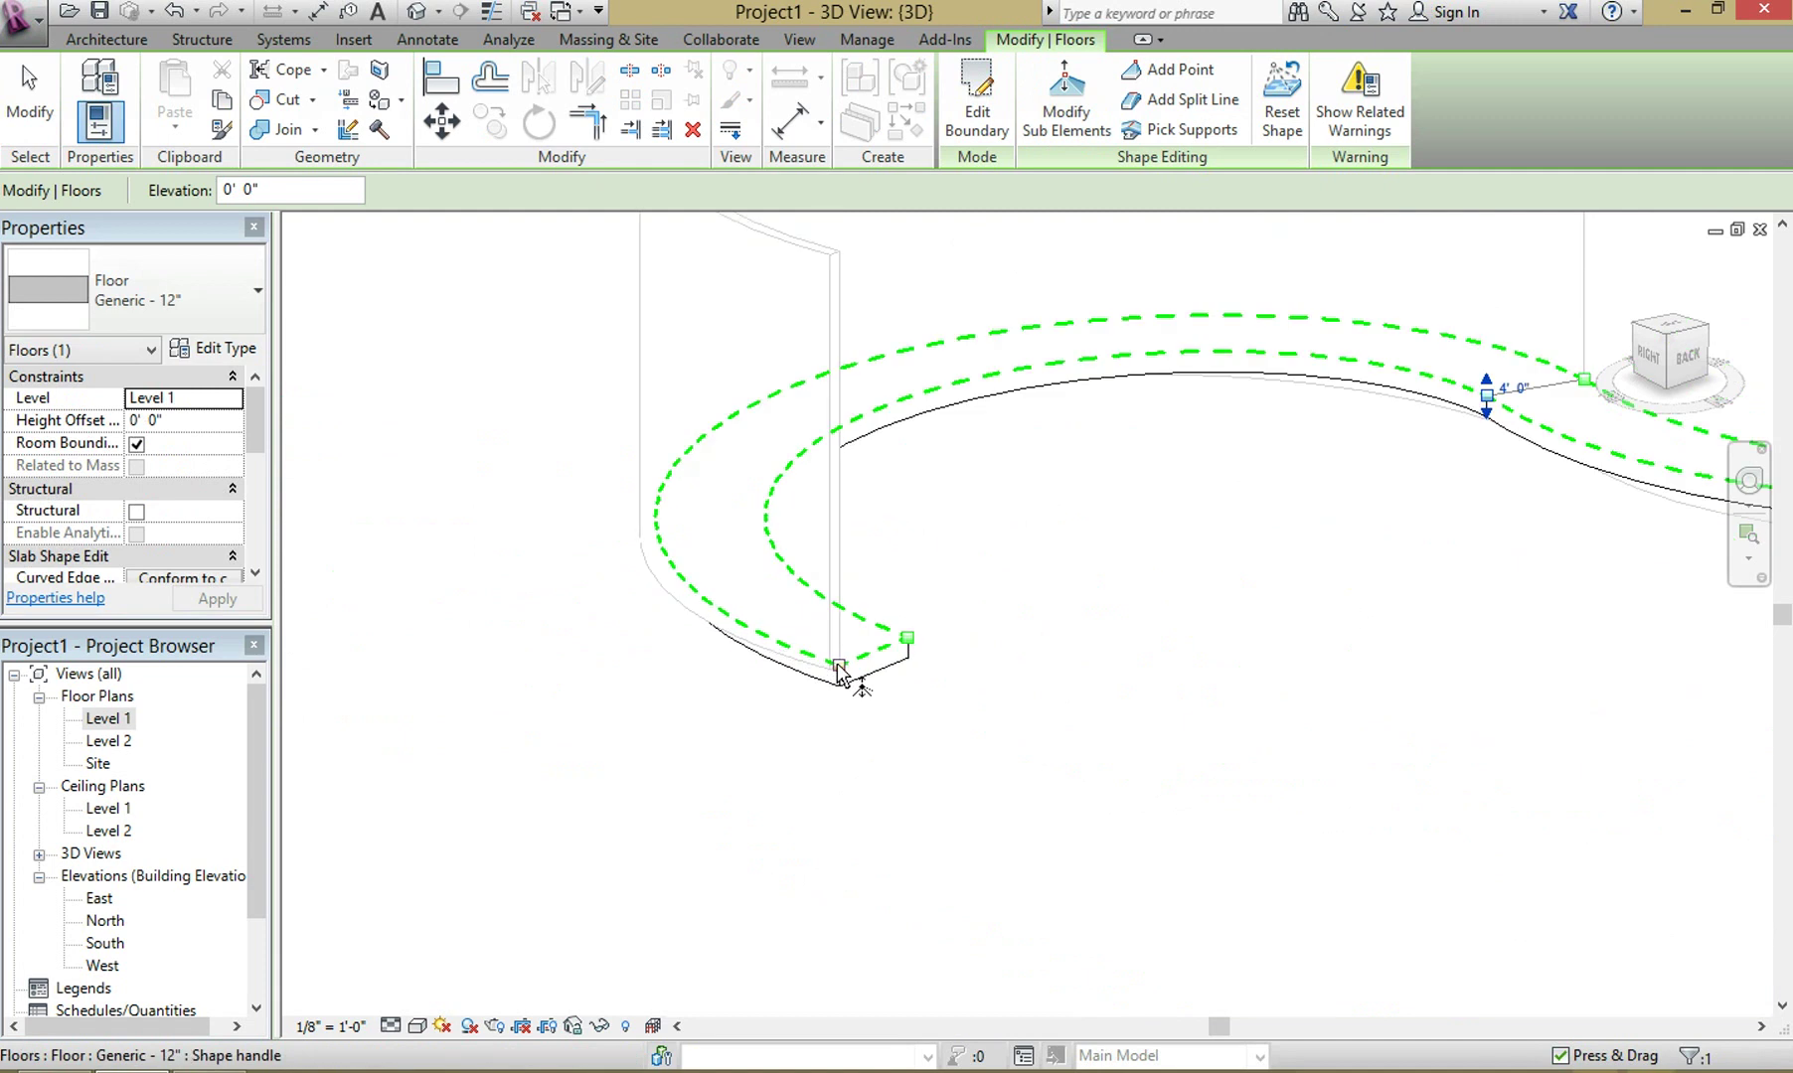
scroll(843, 676, up, 2)
click(873, 664)
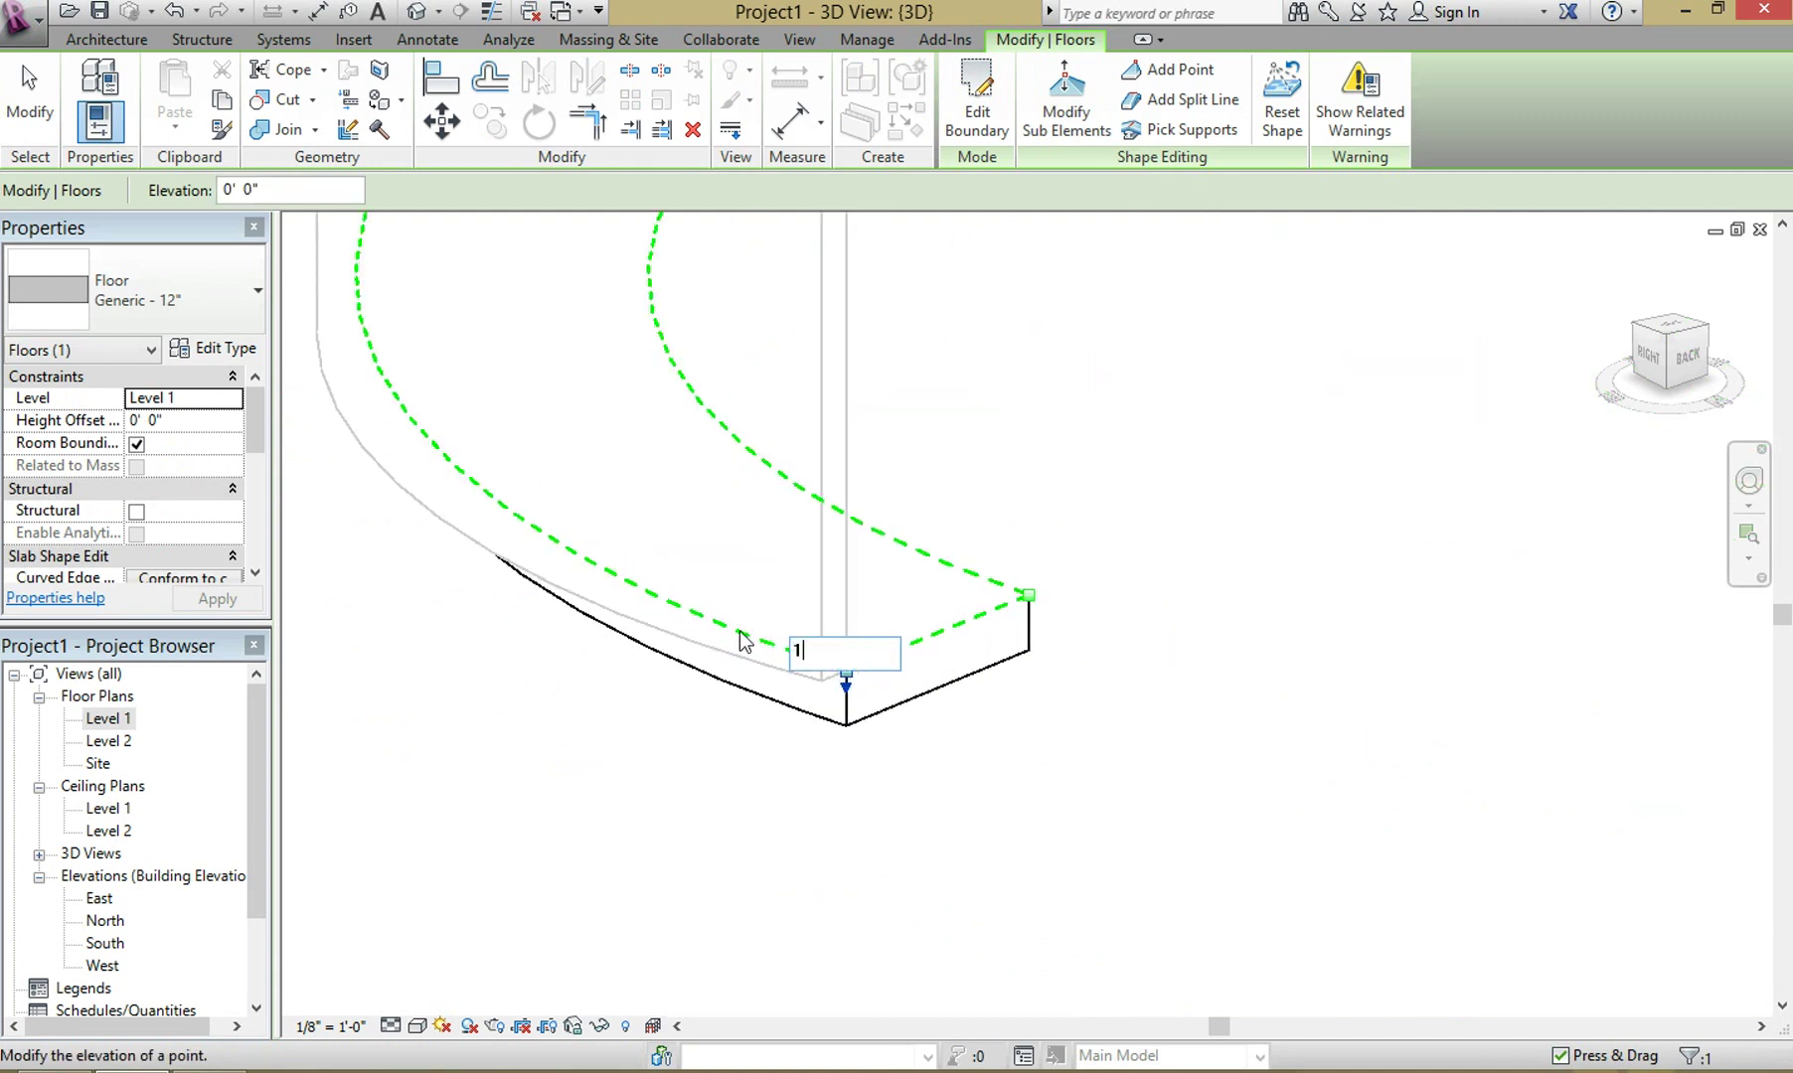
key(Return)
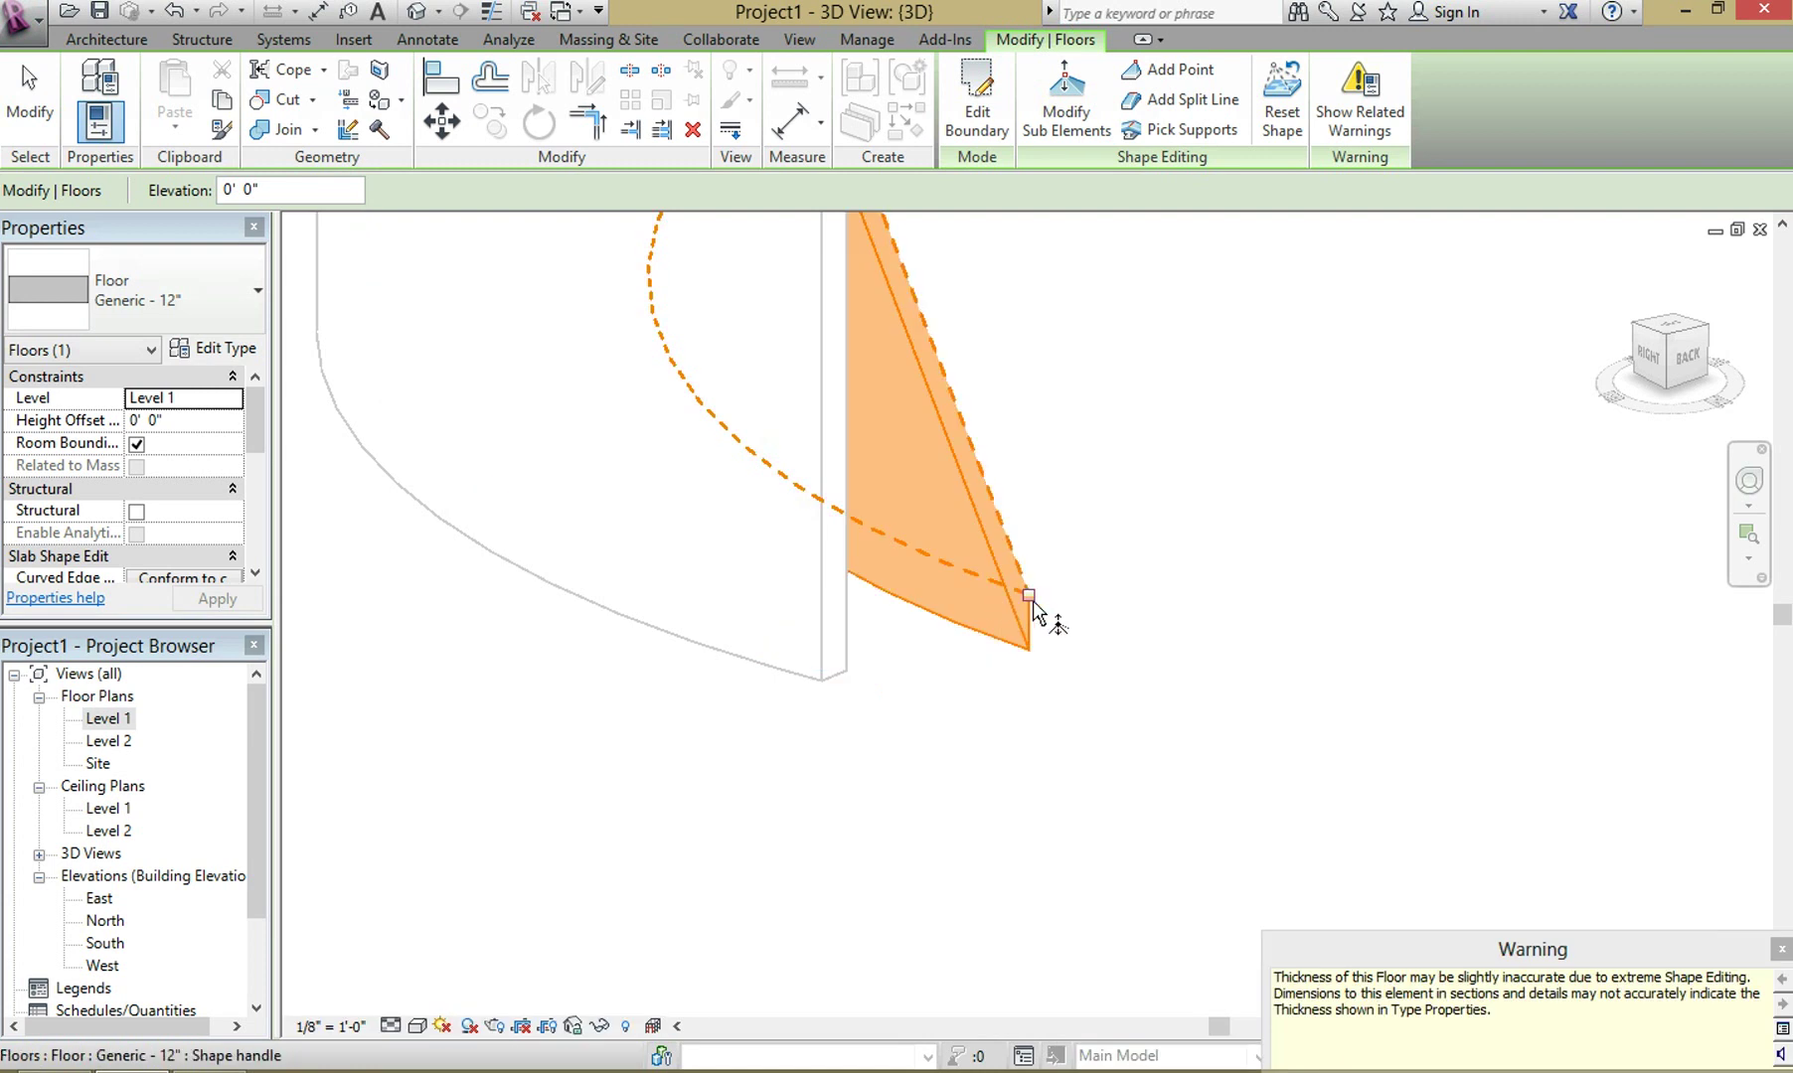
click(1054, 589)
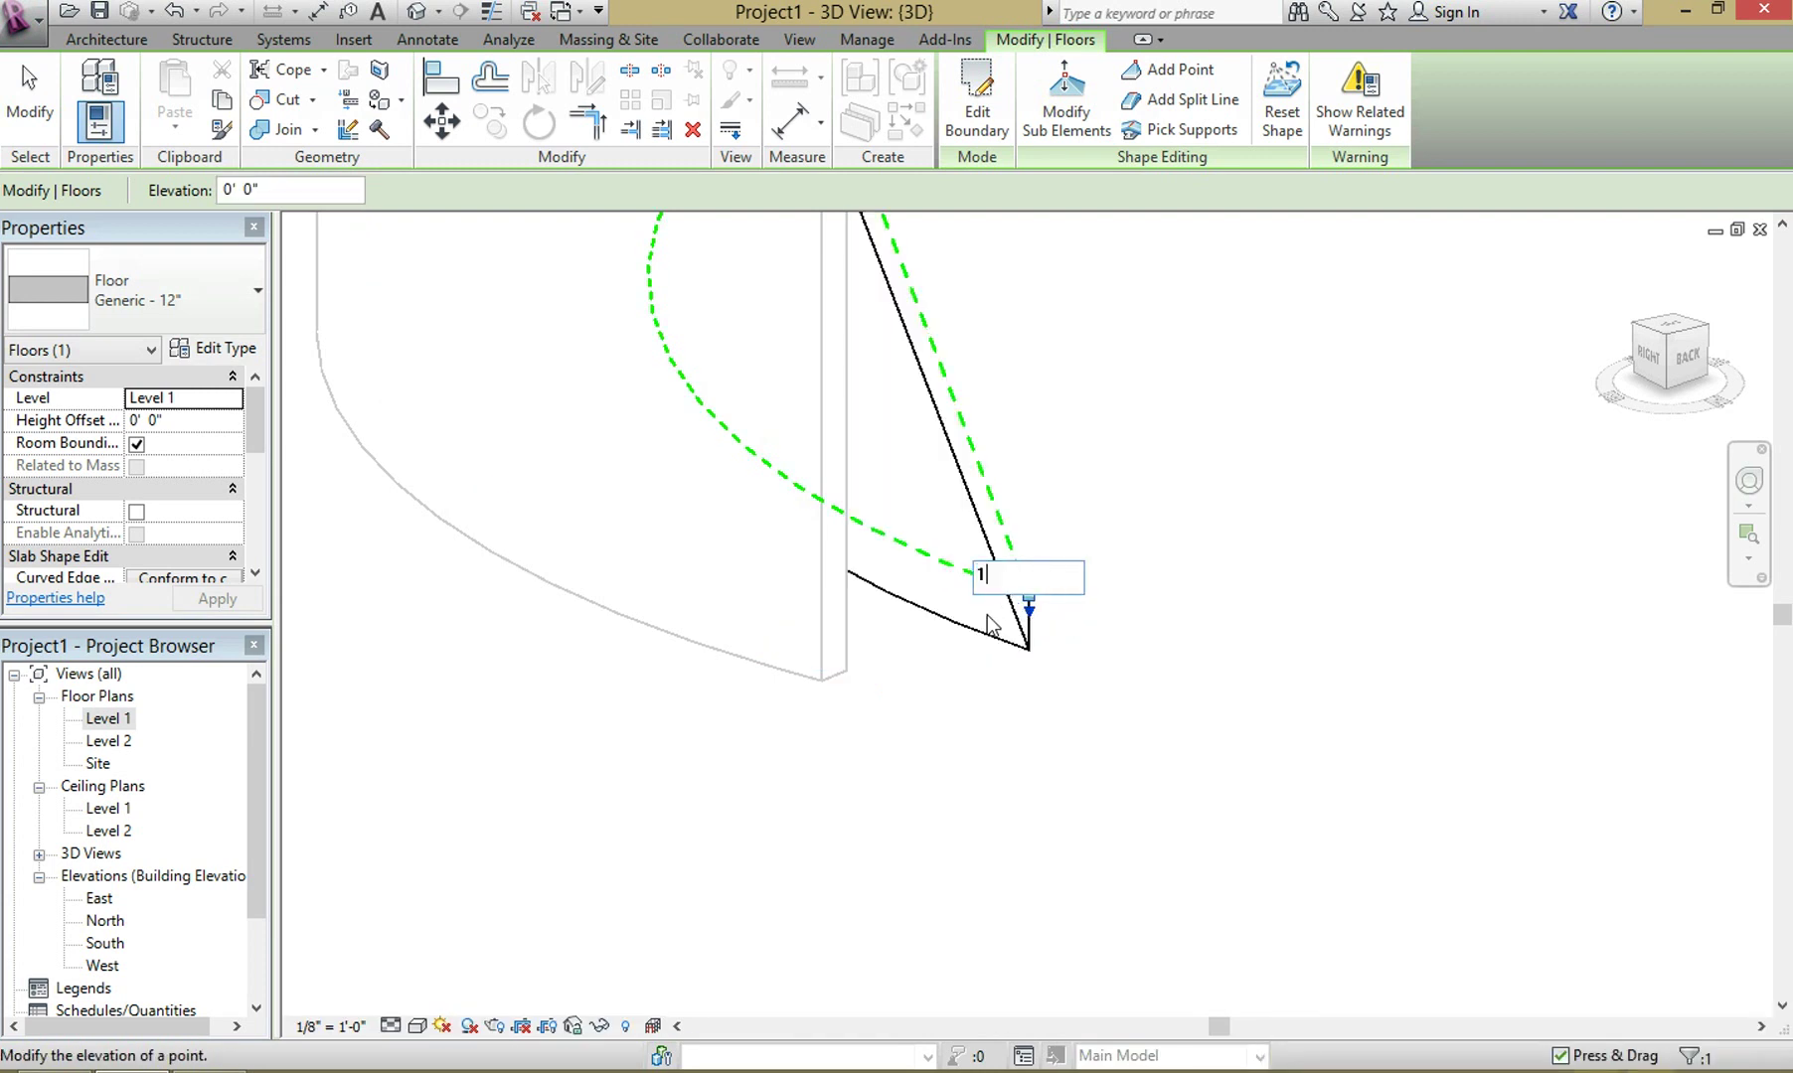
key(Return)
scroll(1074, 585, down, 5)
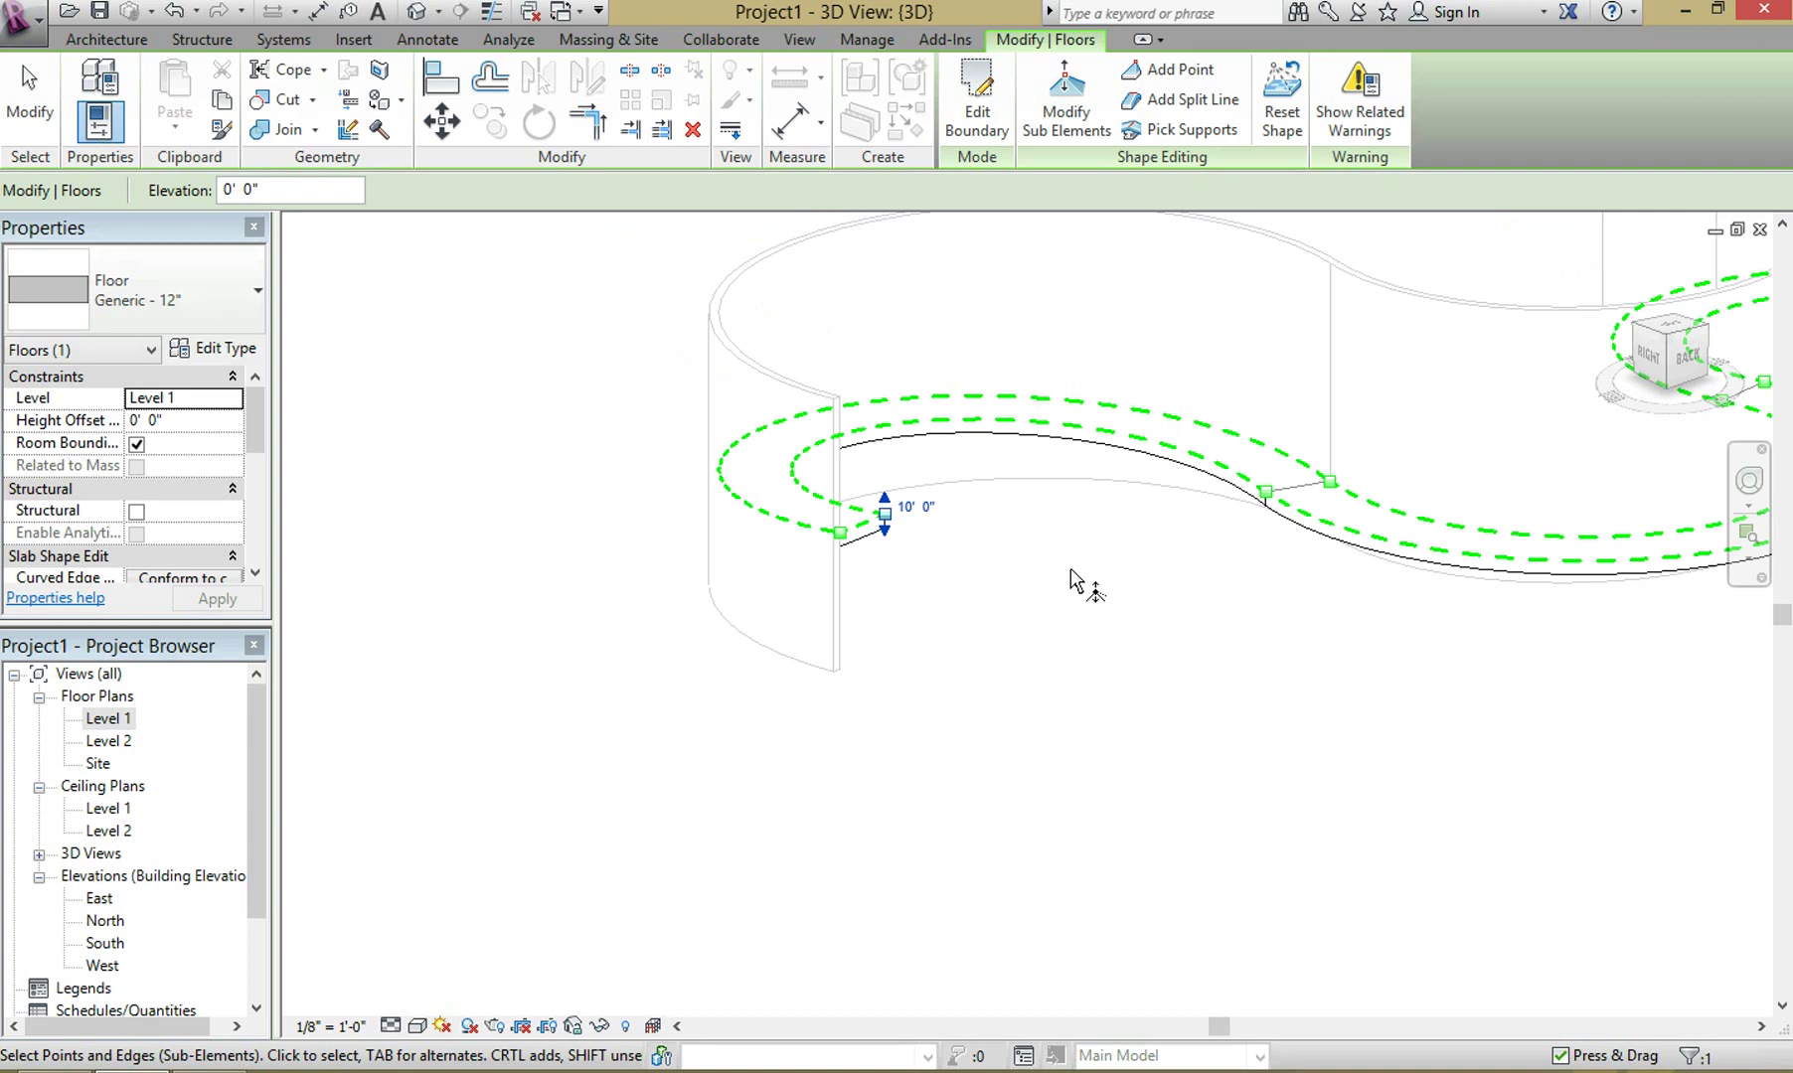
Exit shape editing and crossing-window select all three curved walls
key(Escape)
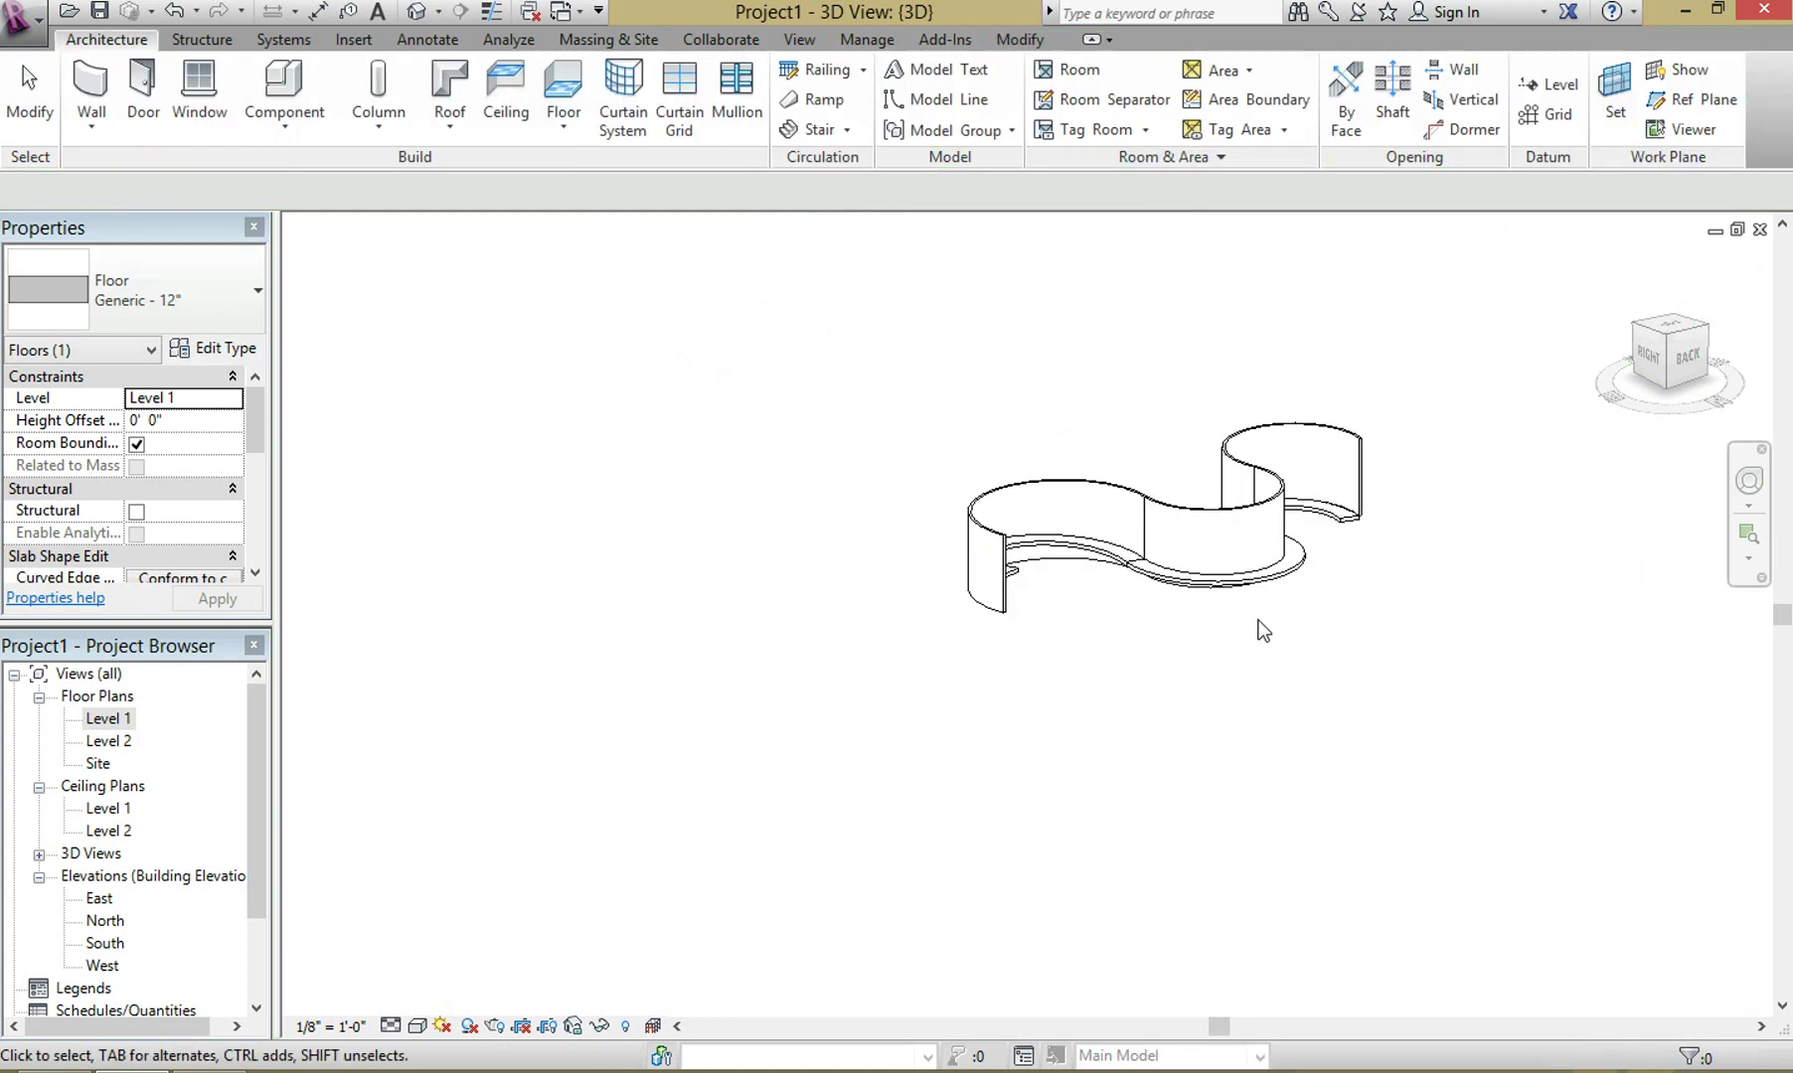
shift+middle_drag(1641, 532, 1548, 469)
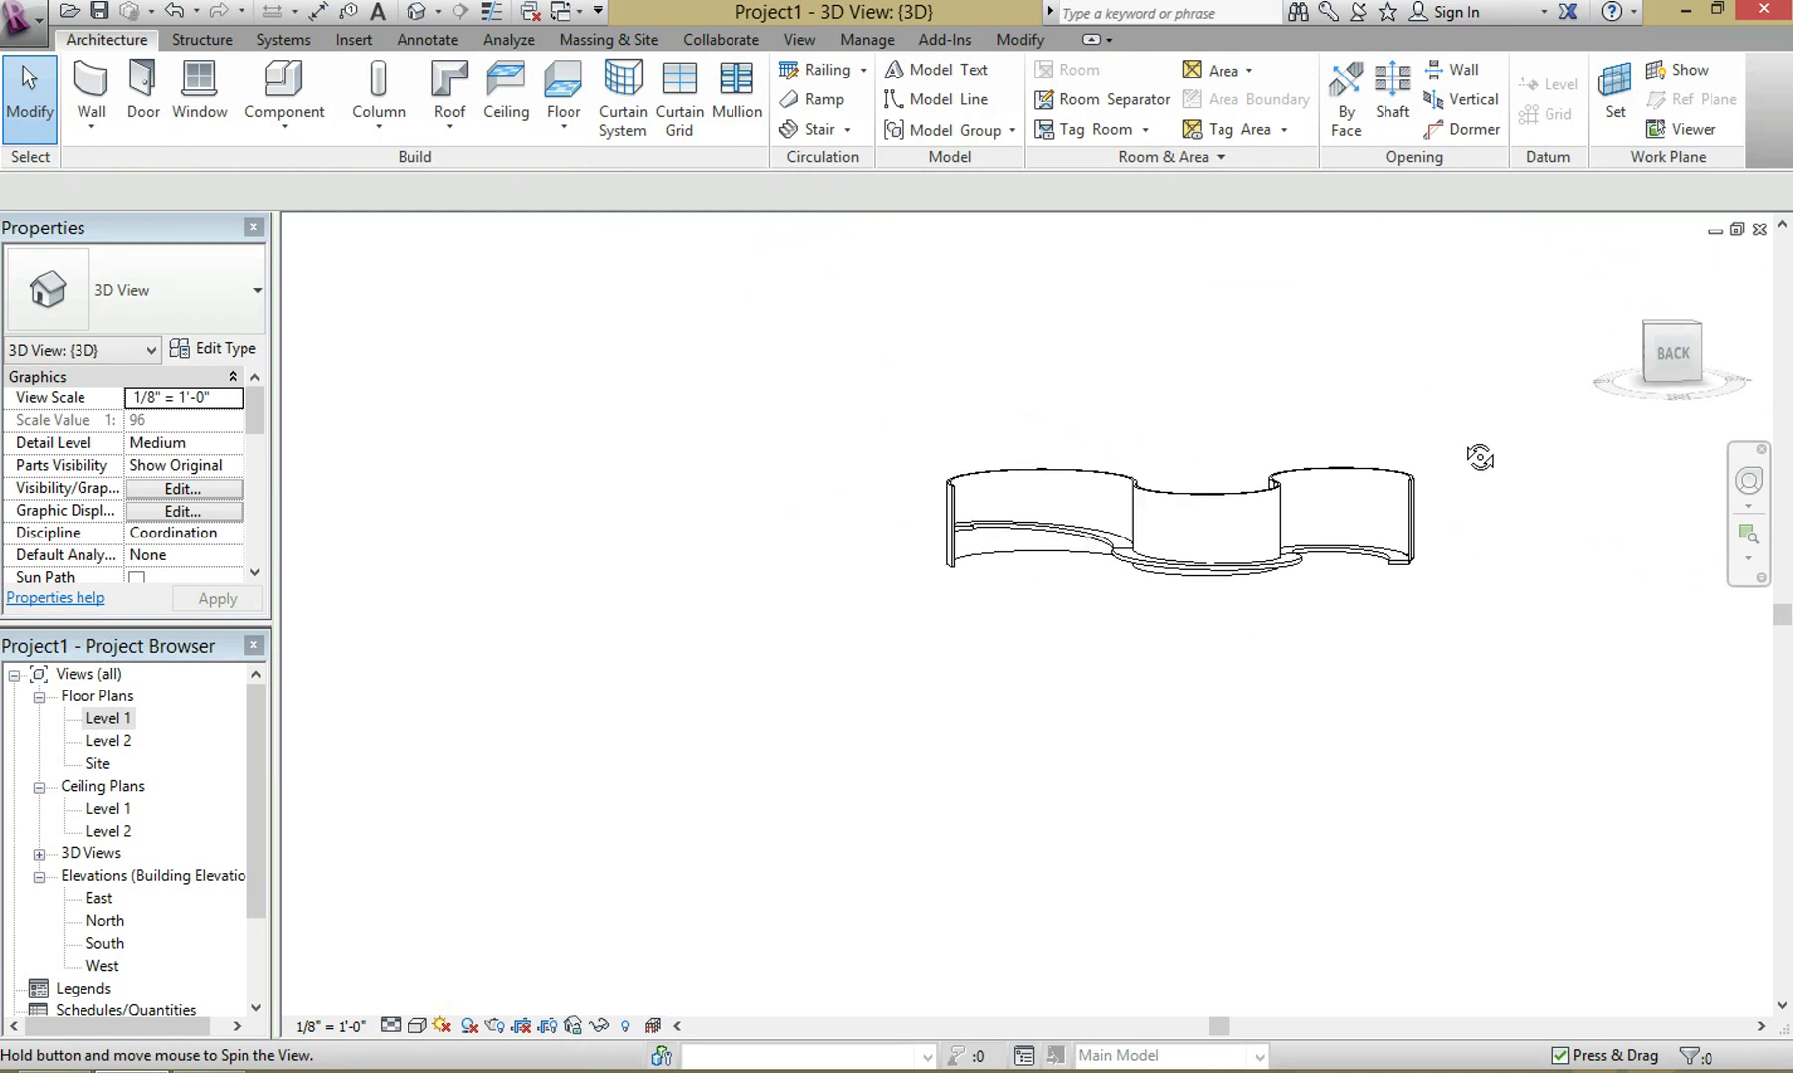
shift+middle_drag(1480, 458, 1444, 447)
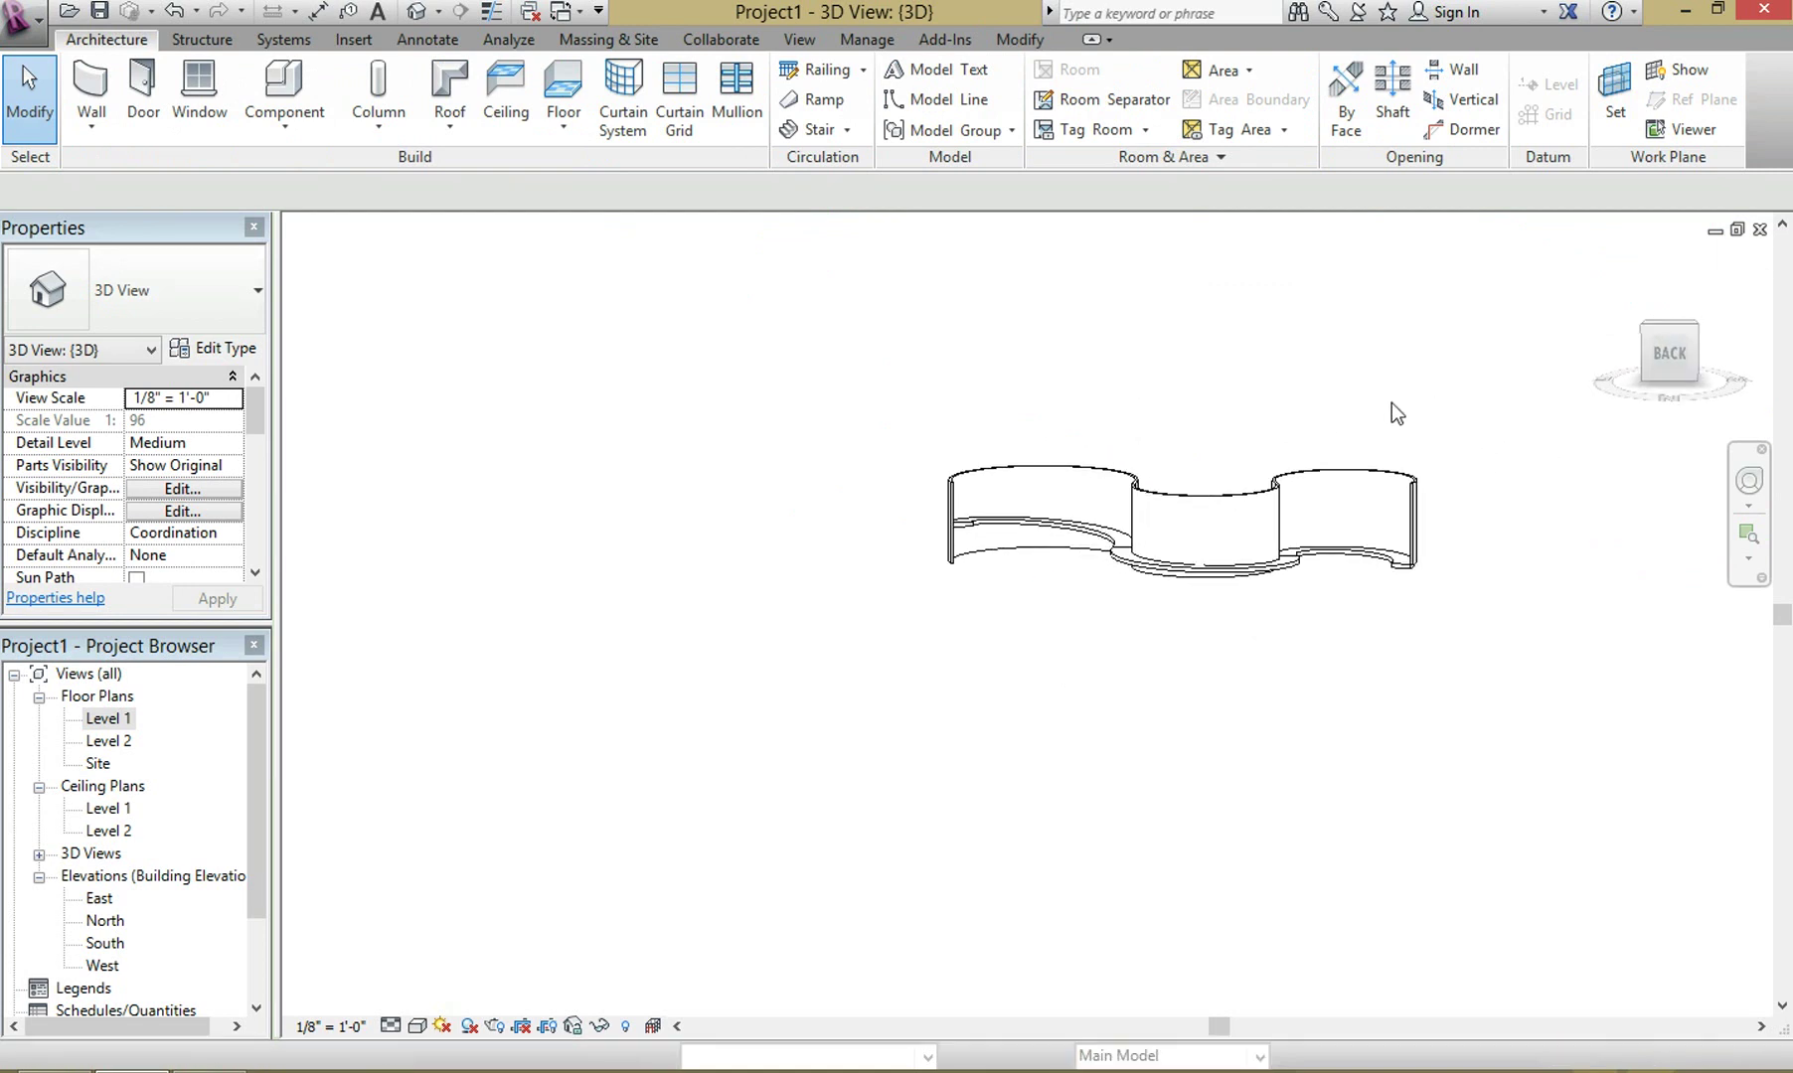
drag(1423, 391, 1037, 507)
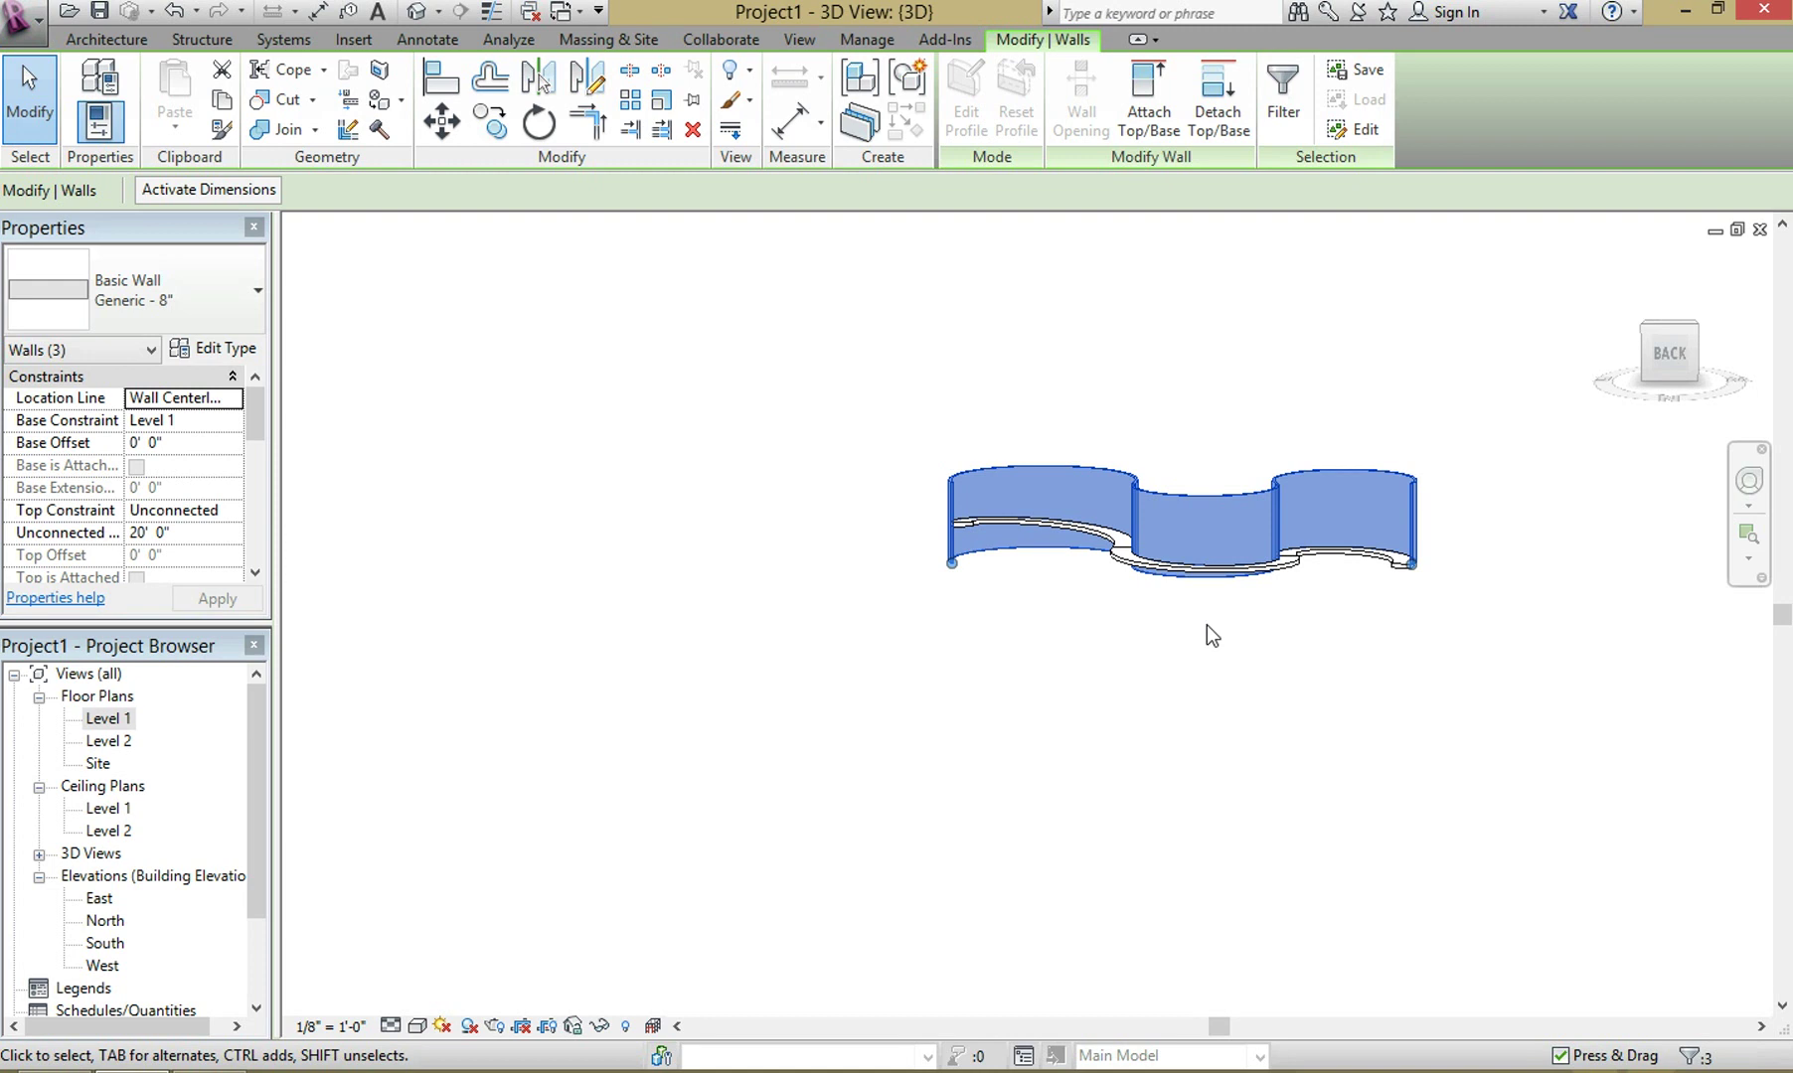
Delete the selected guide walls and view the ramp from Front, Left and Back
shift+middle_drag(1505, 533, 855, 378)
key(Escape)
click(1666, 355)
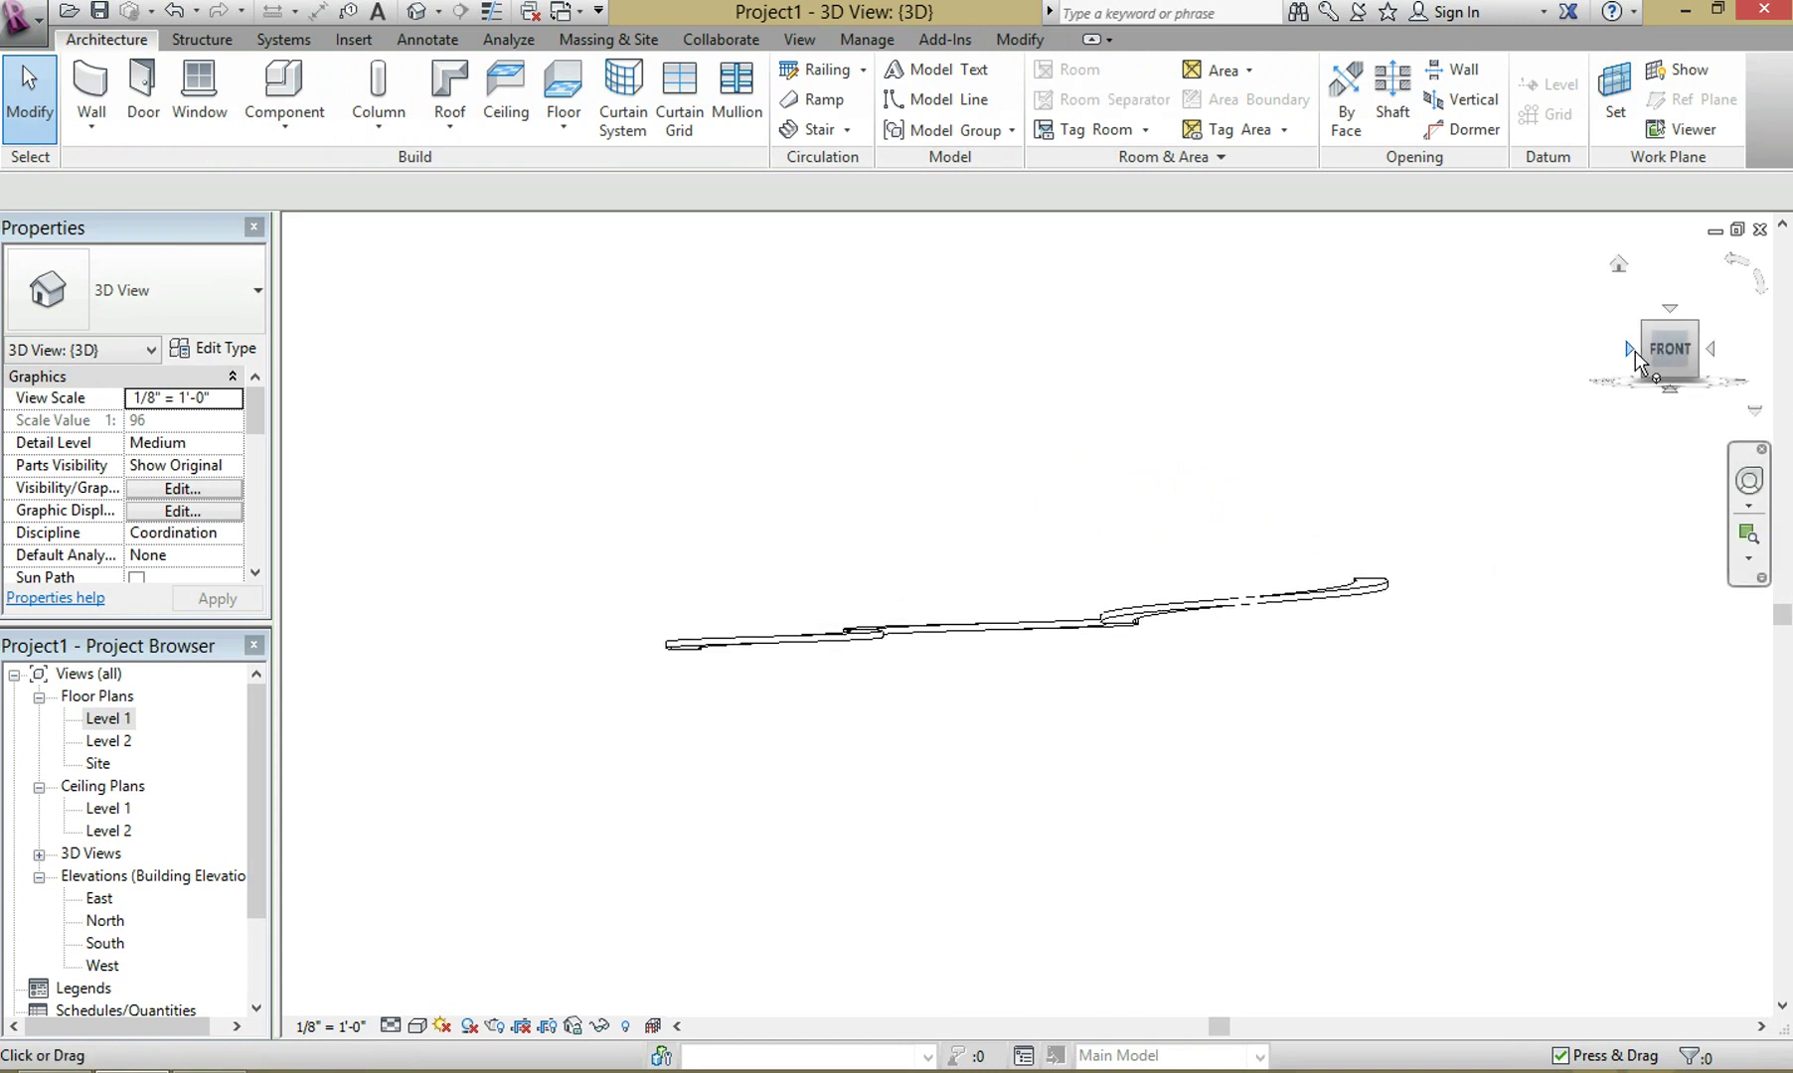
click(1632, 349)
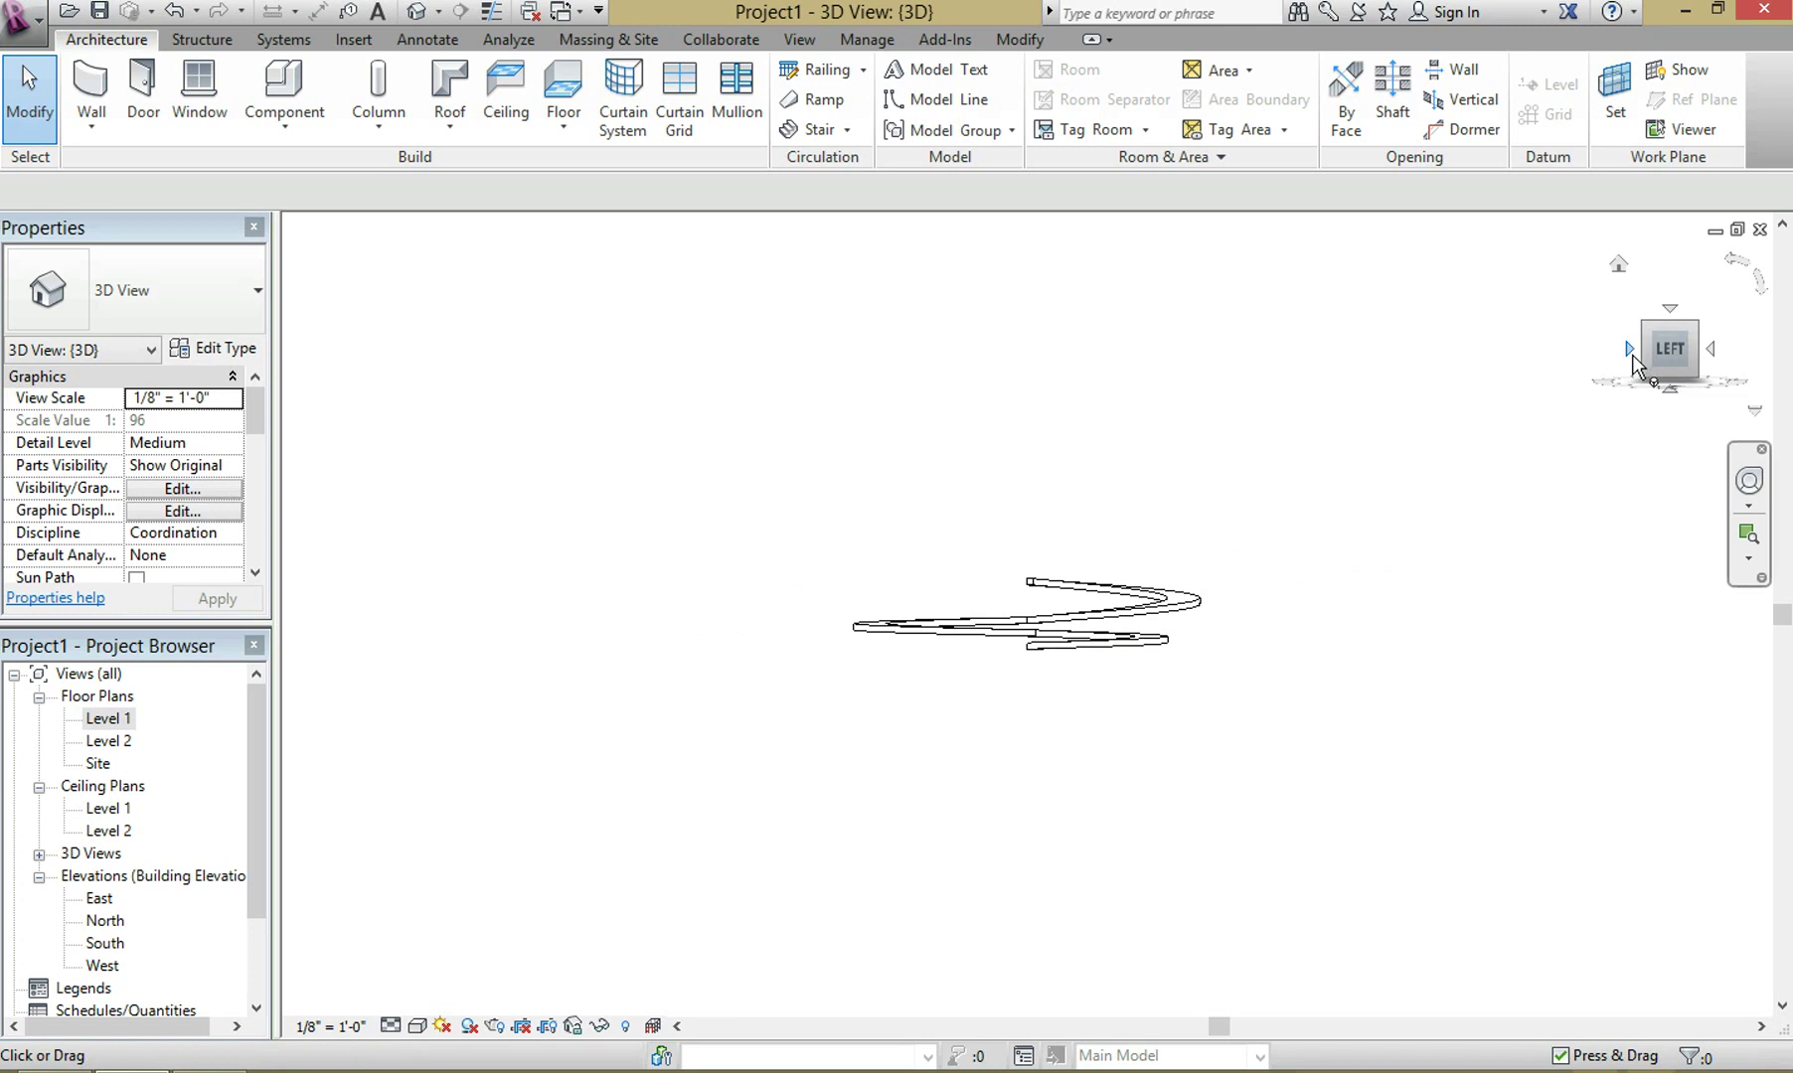
click(1631, 350)
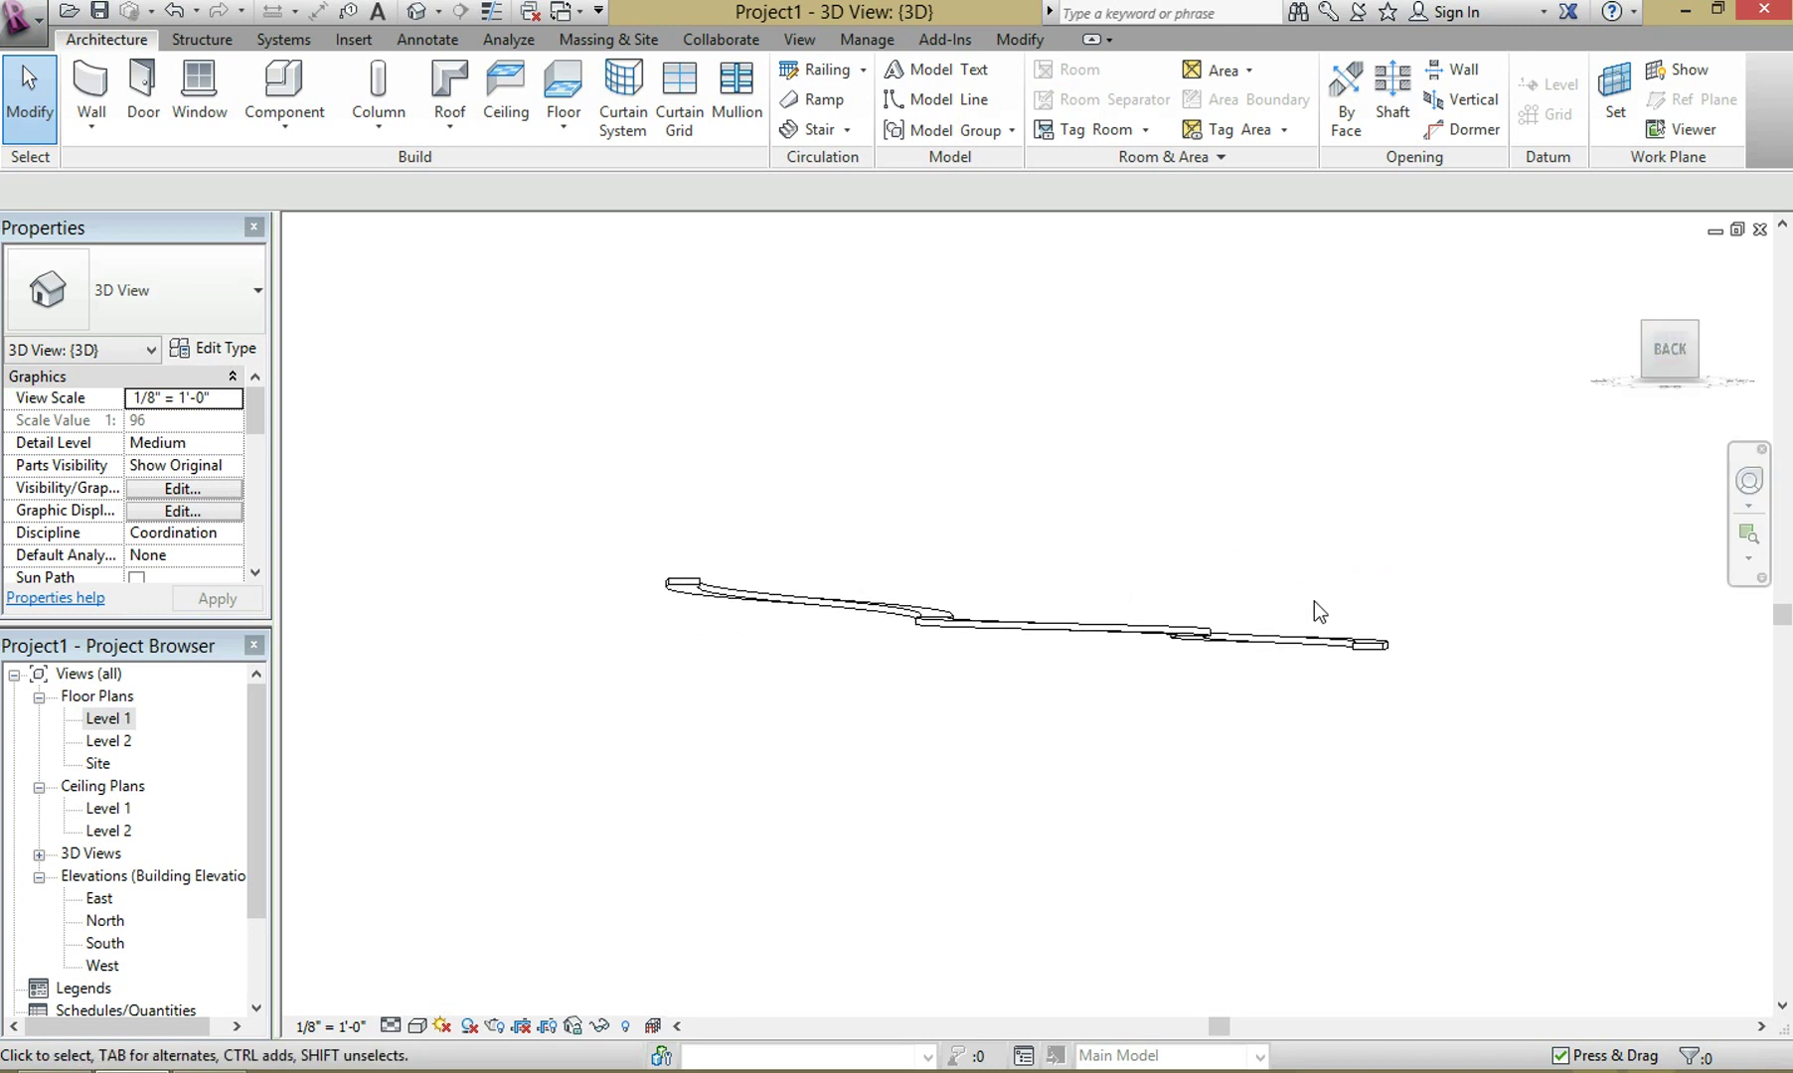